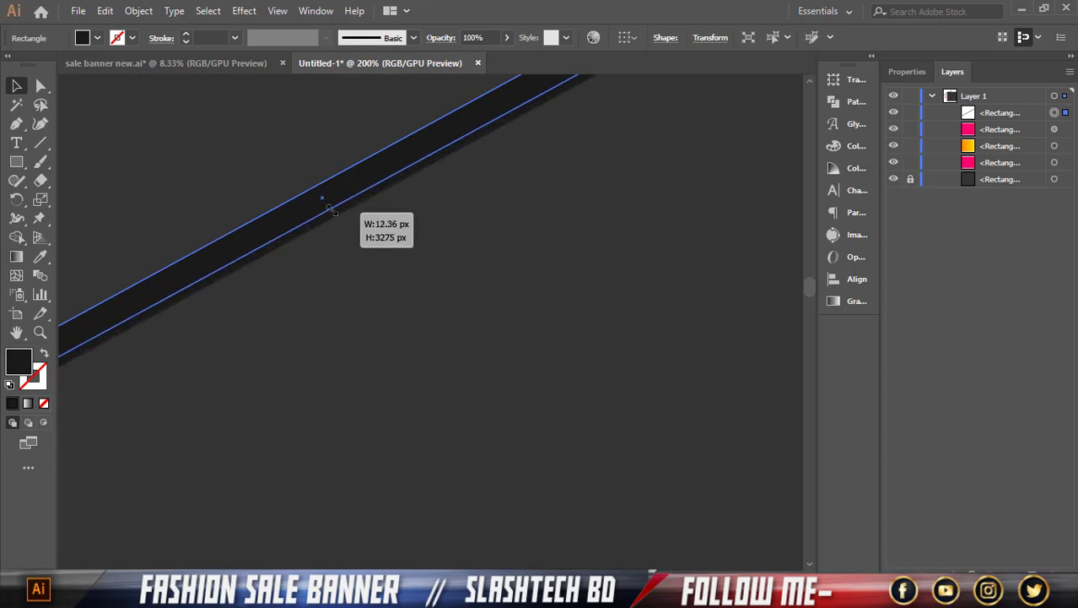
- Narrow the thin dark diagonal strip to about 12 px wide and place it across the artboard's upper-left corner
scroll(331, 224, "down", 6)
left_click_drag(351, 226, 337, 209)
scroll(337, 209, "down", 2)
left_click_drag(511, 98, 513, 132)
scroll(513, 132, "up", 1)
left_click(438, 156)
scroll(334, 196, "down", 1)
scroll(330, 198, "up", 6)
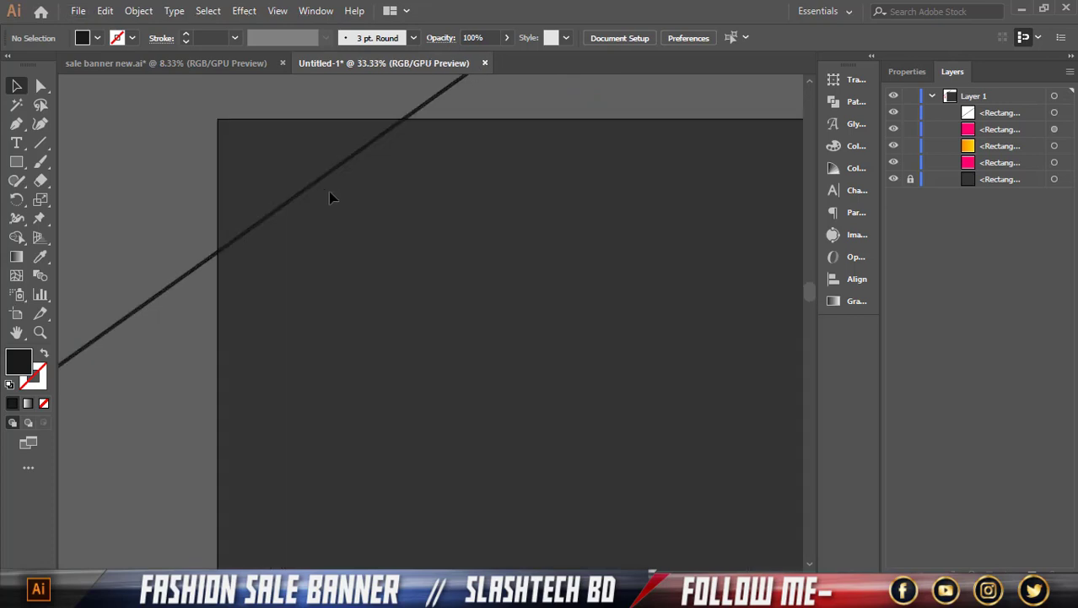
- Duplicate the diagonal strip slightly below itself and repeat the transformation until evenly spaced stripes run down past the artboard's lower edge
left_click_drag(271, 199, 289, 209)
key("ctrl+d")
key("ctrl+d")
key("ctrl+d")
key("ctrl+d")
key("ctrl+d")
key("ctrl+d")
key("ctrl+d")
key("ctrl+d")
key("ctrl+d")
key("ctrl+d")
key("ctrl+d")
key("ctrl+d")
key("ctrl+d")
key("ctrl+d")
key("ctrl+d")
key("ctrl+d")
key("ctrl+d")
key("ctrl+d")
key("ctrl+d")
key("ctrl+d")
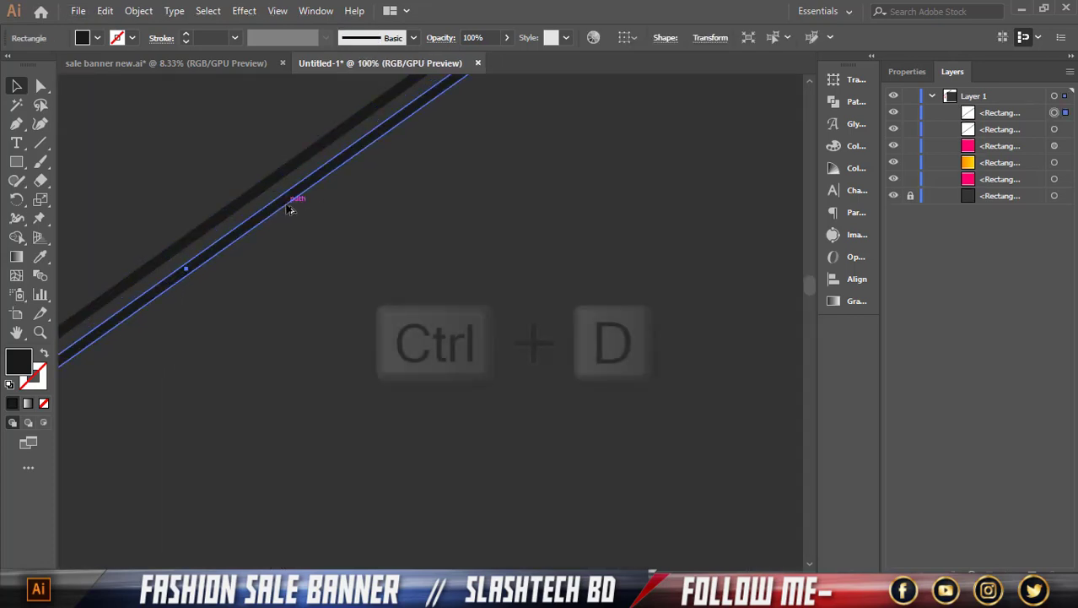
scroll(284, 207, "down", 6)
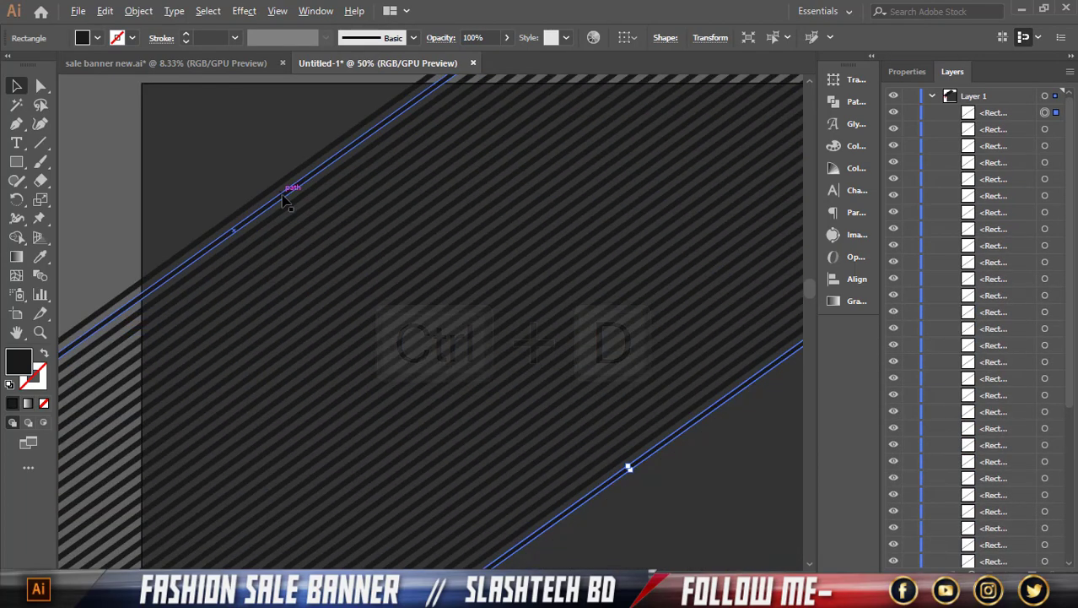
key("ctrl+d")
key("ctrl+d")
key("ctrl+d")
key("ctrl+d")
key("ctrl+d")
key("ctrl+d")
key("ctrl+d")
key("ctrl+d")
key("ctrl+d")
key("ctrl+d")
key("ctrl+d")
key("ctrl+d")
key("ctrl+d")
key("ctrl+d")
key("ctrl+d")
key("ctrl+d")
key("ctrl+d")
key("ctrl+d")
key("ctrl+d")
key("ctrl+d")
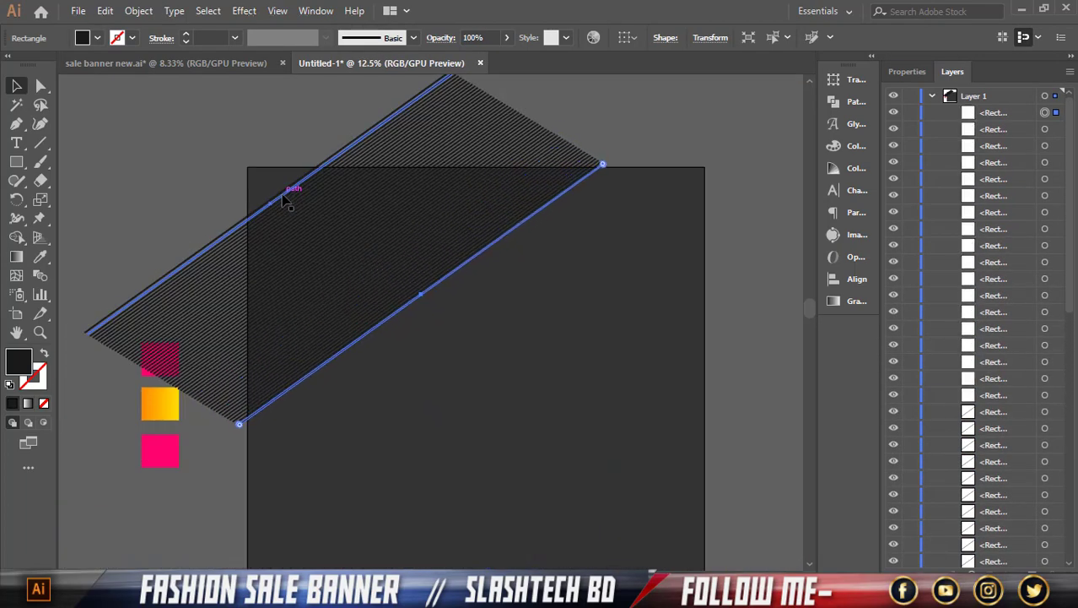
key("ctrl+d")
key("ctrl+d")
key("ctrl+d")
key("ctrl+d")
key("ctrl+d")
key("ctrl+d")
key("ctrl+d")
key("ctrl+d")
key("ctrl+d")
key("ctrl+d")
key("ctrl+d")
key("ctrl+d")
key("ctrl+d")
key("ctrl+d")
key("ctrl+d")
key("ctrl+d")
key("ctrl+d")
key("ctrl+d")
key("ctrl+d")
key("ctrl+d")
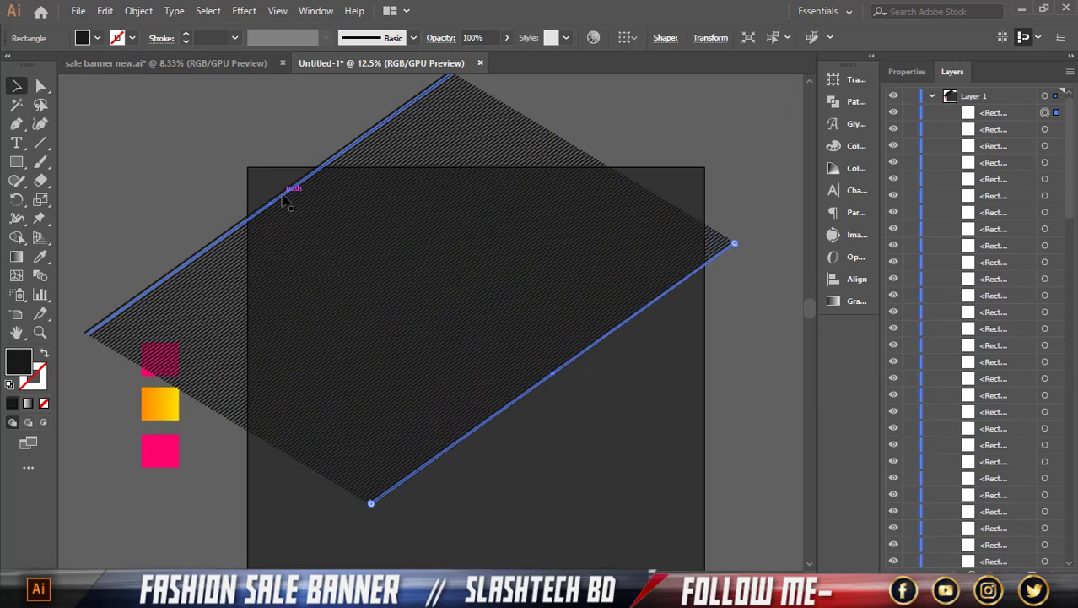
key("ctrl+d")
scroll(283, 202, "down", 2)
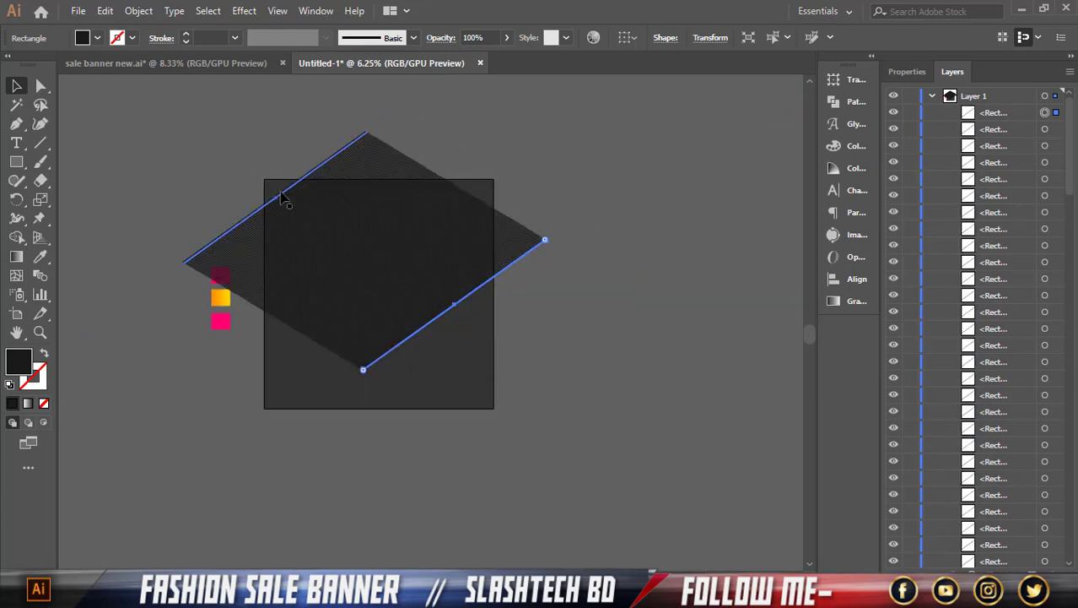
key("ctrl+d")
key("ctrl+d")
key("ctrl+d")
key("ctrl+d")
key("ctrl+d")
key("ctrl+d")
key("ctrl+d")
key("ctrl+d")
key("ctrl+d")
key("ctrl+d")
key("ctrl+d")
key("ctrl+d")
key("ctrl+d")
key("ctrl+d")
key("ctrl+d")
key("ctrl+d")
key("ctrl+d")
key("ctrl+d")
key("ctrl+d")
key("ctrl+d")
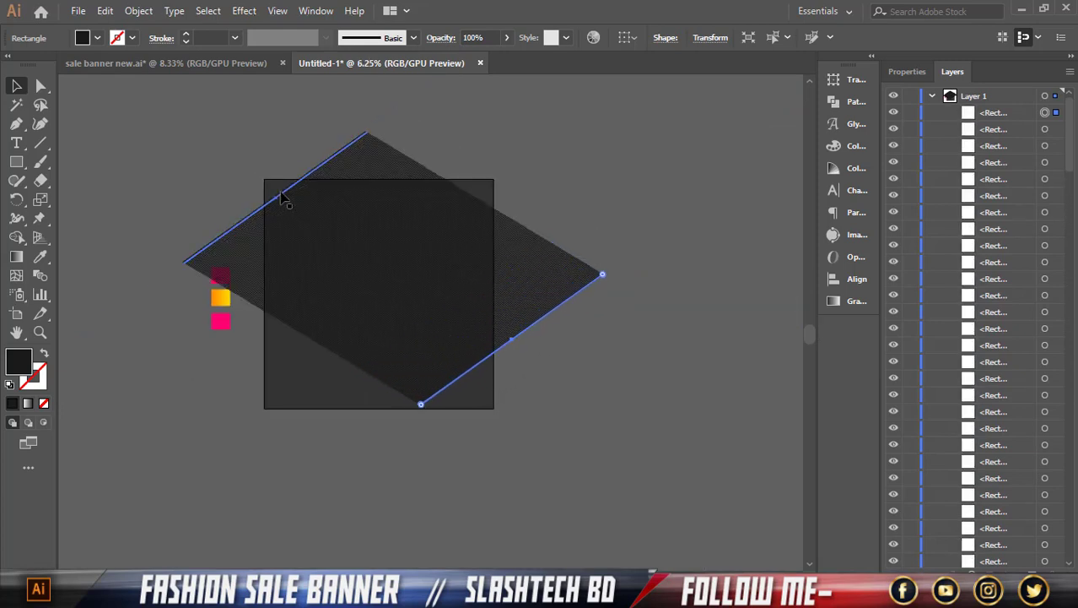
key("ctrl+d")
key("ctrl+d")
key("ctrl+d")
key("ctrl+d")
key("ctrl+d")
key("ctrl+d")
key("ctrl+d")
key("ctrl+d")
key("ctrl+d")
key("ctrl+d")
key("ctrl+d")
key("ctrl+d")
key("ctrl+d")
key("ctrl+d")
key("ctrl+d")
key("ctrl+d")
key("ctrl+d")
key("ctrl+d")
key("ctrl+d")
key("ctrl+d")
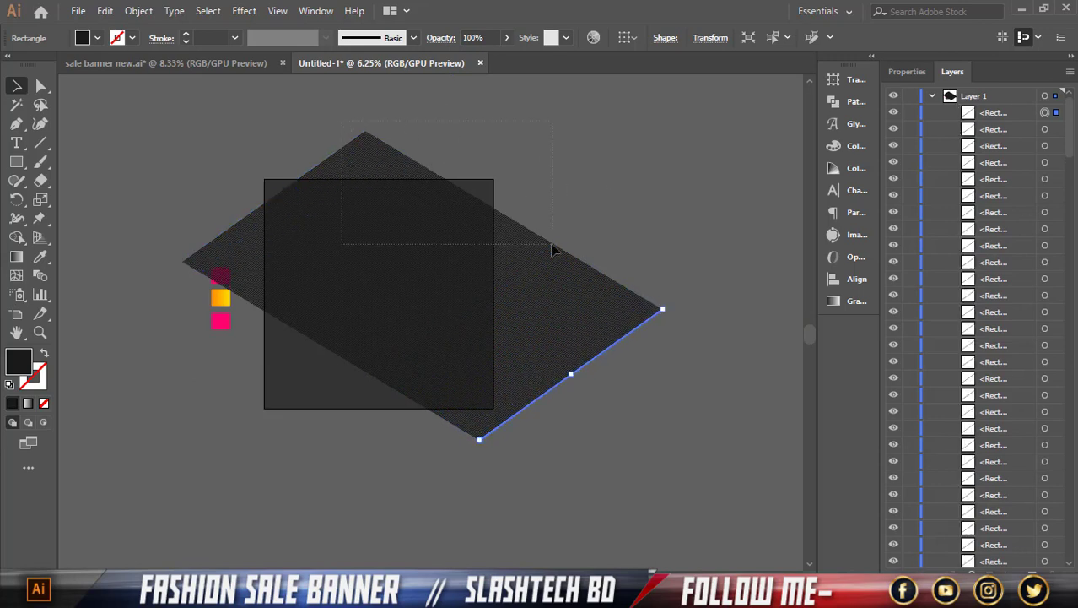
- Select all the diagonal stripes and group them
left_click_drag(732, 406, 731, 407)
right_click(535, 344)
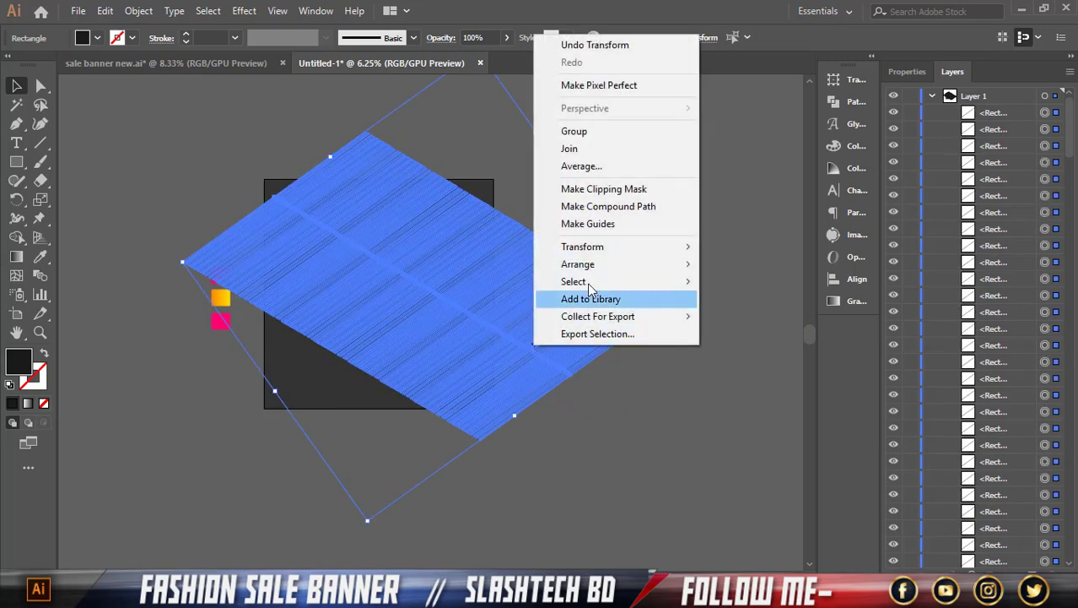
left_click(594, 134)
- Rotate the stripe group to a flatter angle, then enlarge and reposition it so it covers the whole artboard
left_click_drag(325, 291, 354, 317)
mouse_move(739, 330)
left_mouse_down()
mouse_move(698, 356)
mouse_move(719, 417)
left_mouse_up()
left_click_drag(564, 406, 519, 391)
mouse_move(573, 231)
left_mouse_down()
mouse_move(623, 206)
mouse_move(661, 206)
left_mouse_up()
left_click_drag(502, 295, 493, 308)
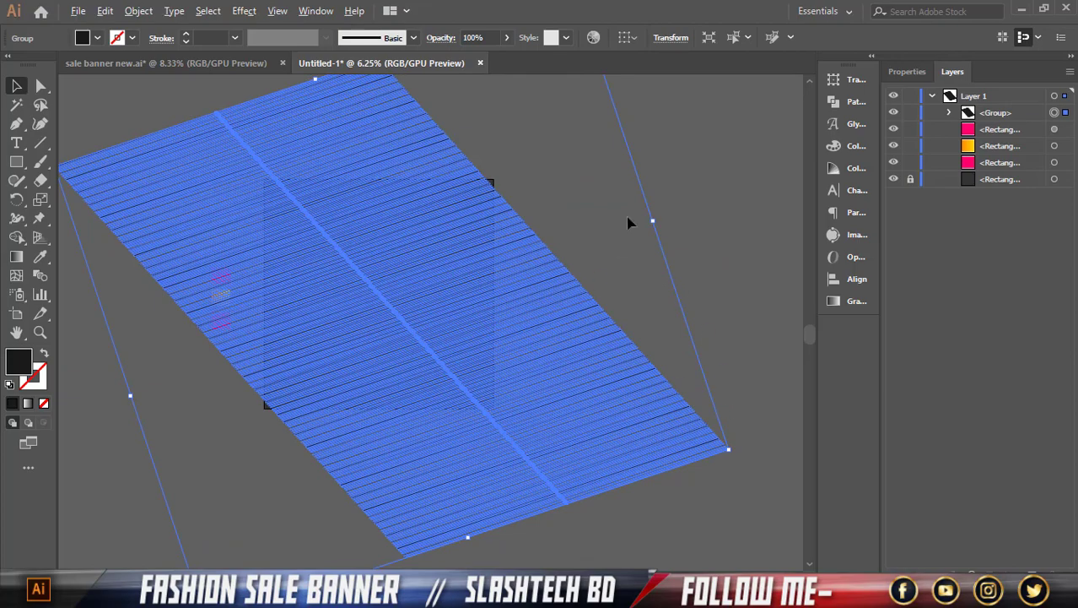
- Unlock the dark background rectangle, copy it and paste the copy in front of the original
scroll(421, 258, "up", 1)
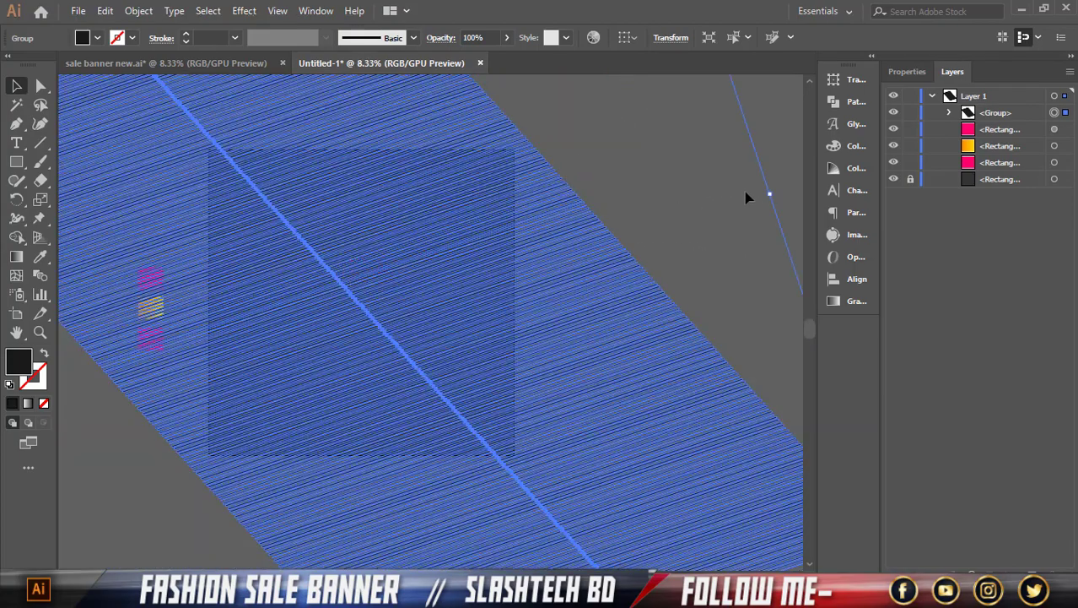
left_click(911, 179)
left_click(1054, 178)
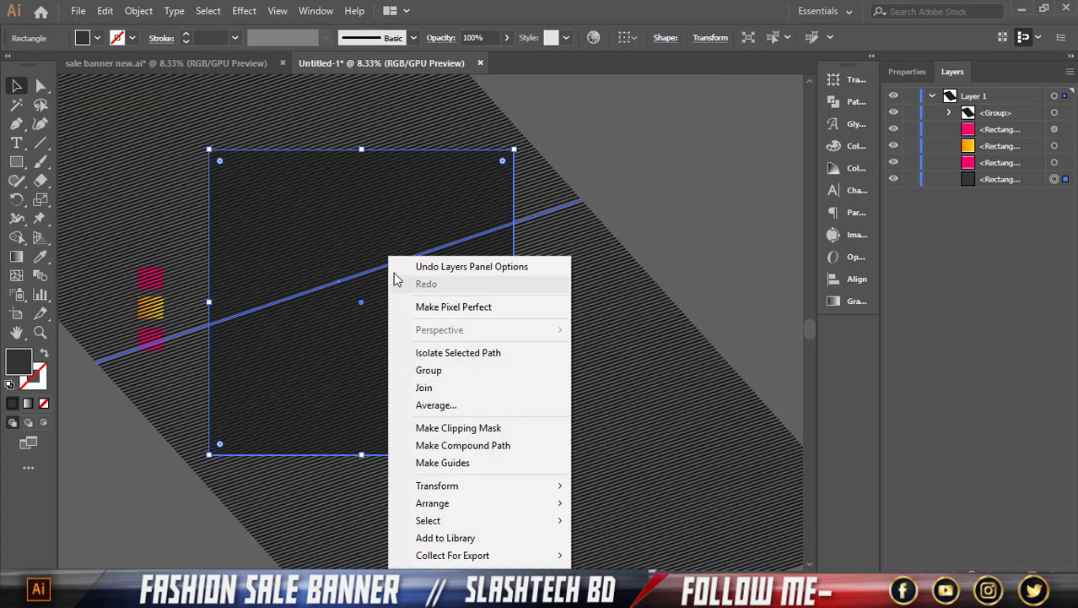
right_click(388, 257)
left_click(1066, 180)
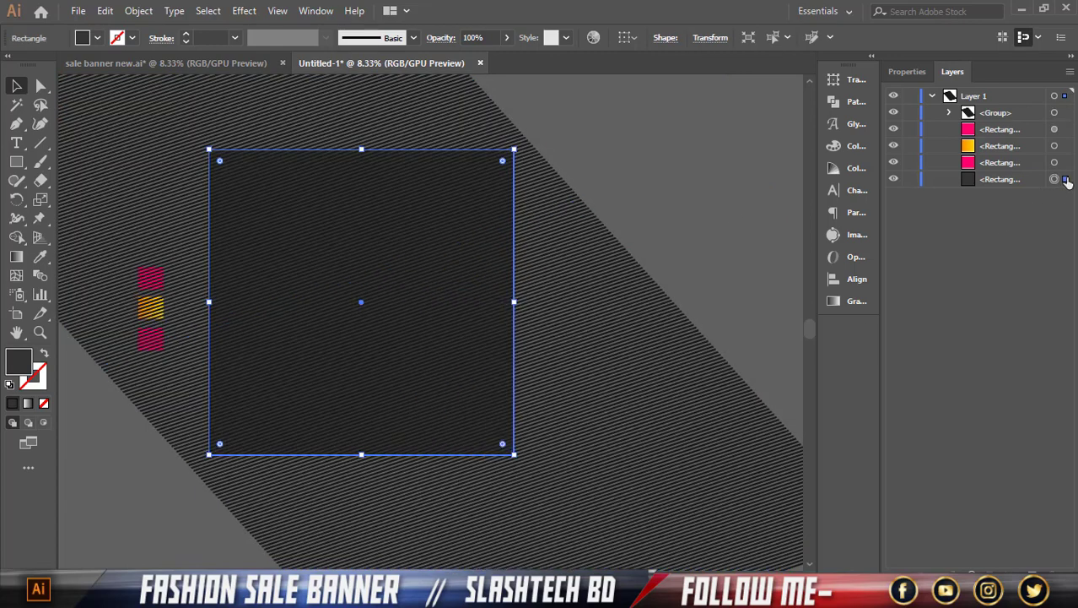
left_click(105, 11)
left_click(126, 89)
left_click(105, 11)
left_click(143, 118)
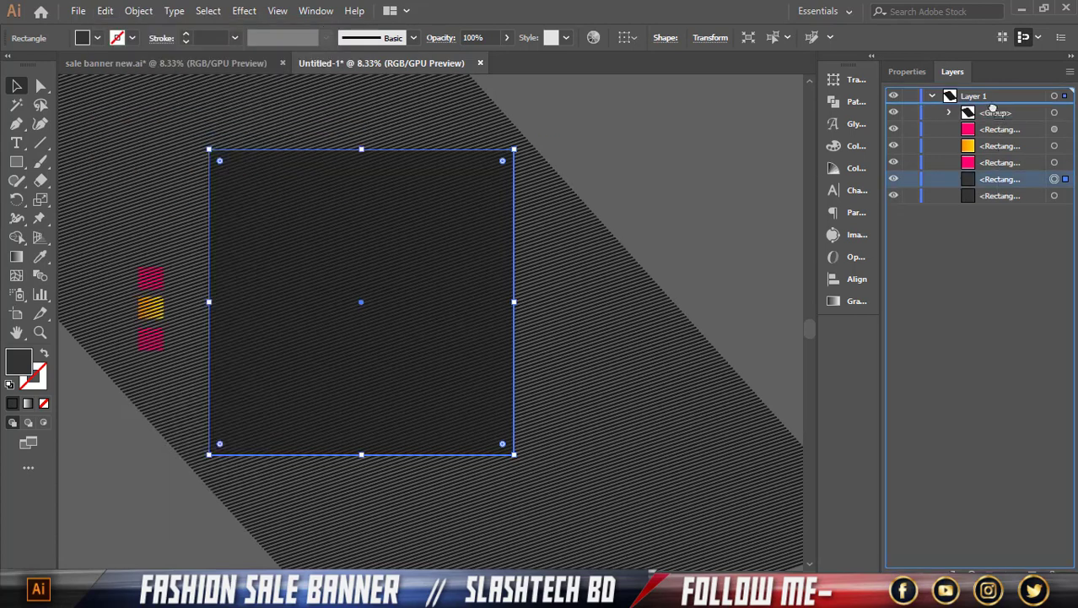
- Move the copied rectangle above the stripe group and use it as a clipping mask for the stripes
left_click_drag(995, 109, 994, 105)
left_click(438, 260, "shift")
right_click(434, 256)
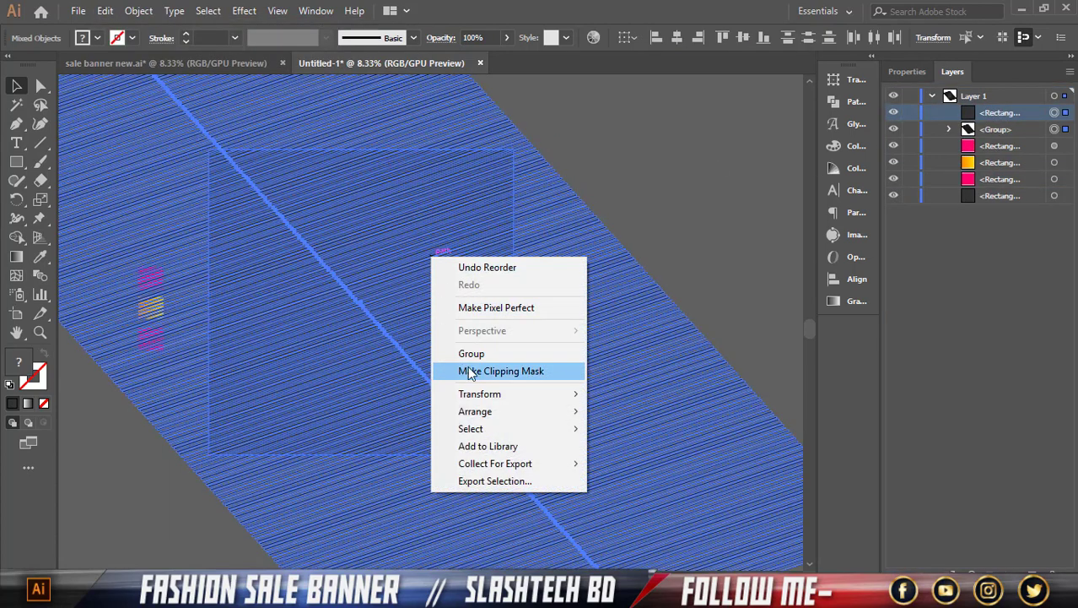
left_click(470, 374)
key("ctrl+shift+a")
- Examine the clipped stripe pattern across the artboard and along its edges
scroll(358, 219, "up", 2)
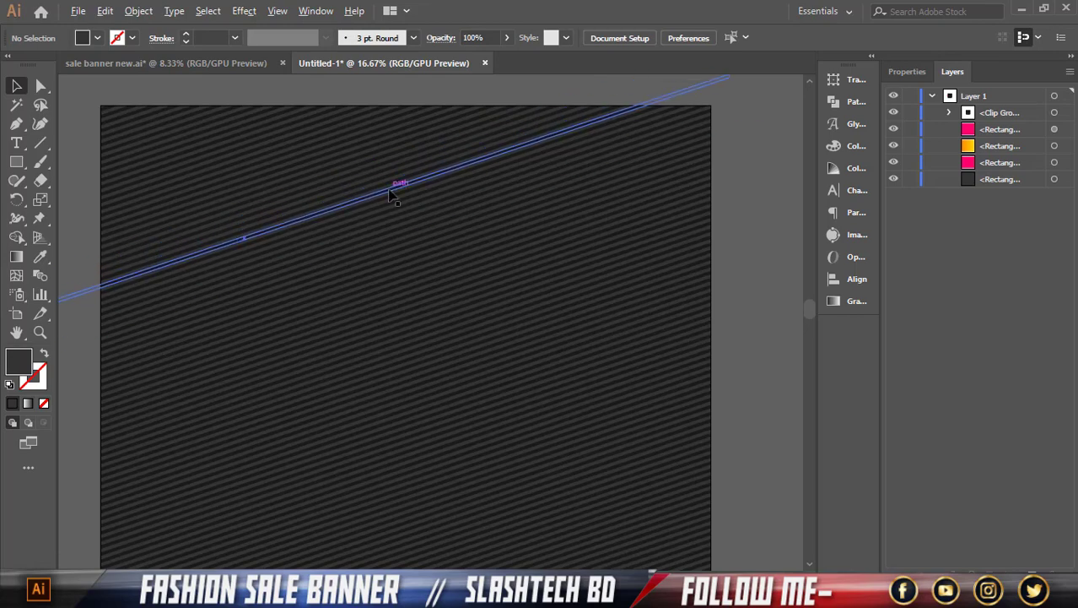
scroll(440, 318, "down", 2)
scroll(465, 166, "up", 2)
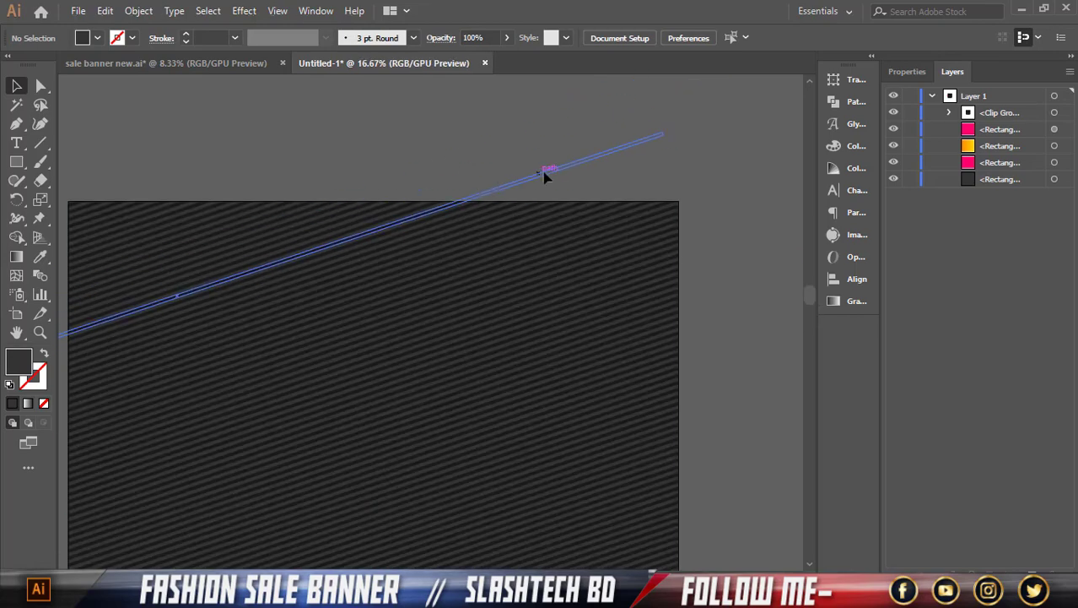
scroll(545, 176, "down", 1)
scroll(712, 335, "down", 7)
scroll(713, 334, "up", 3)
scroll(712, 326, "down", 1)
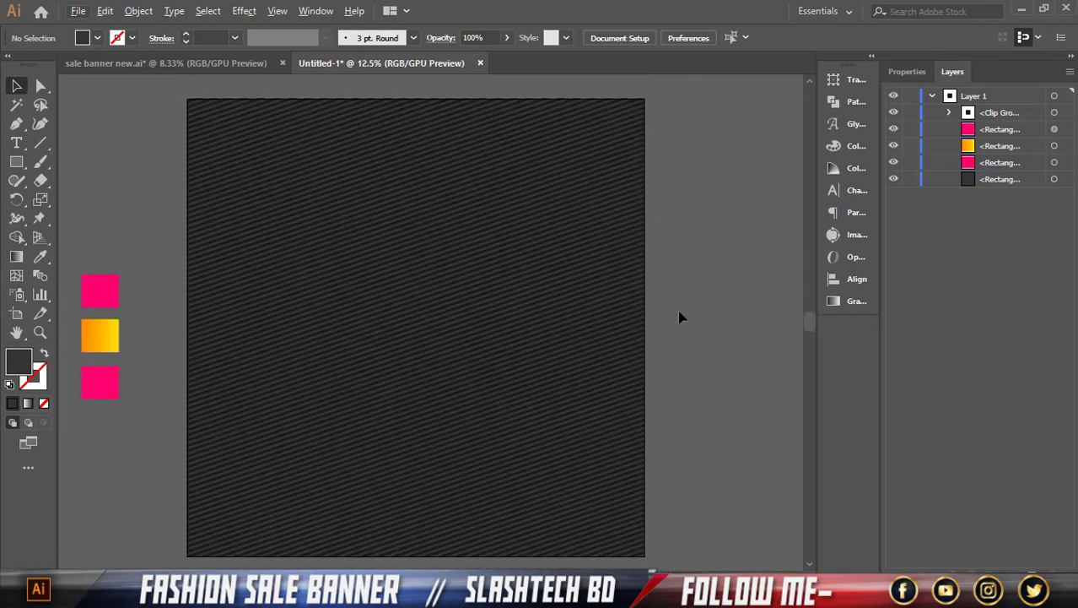
scroll(682, 318, "down", 1)
scroll(503, 322, "right", 2)
scroll(601, 321, "up", 1)
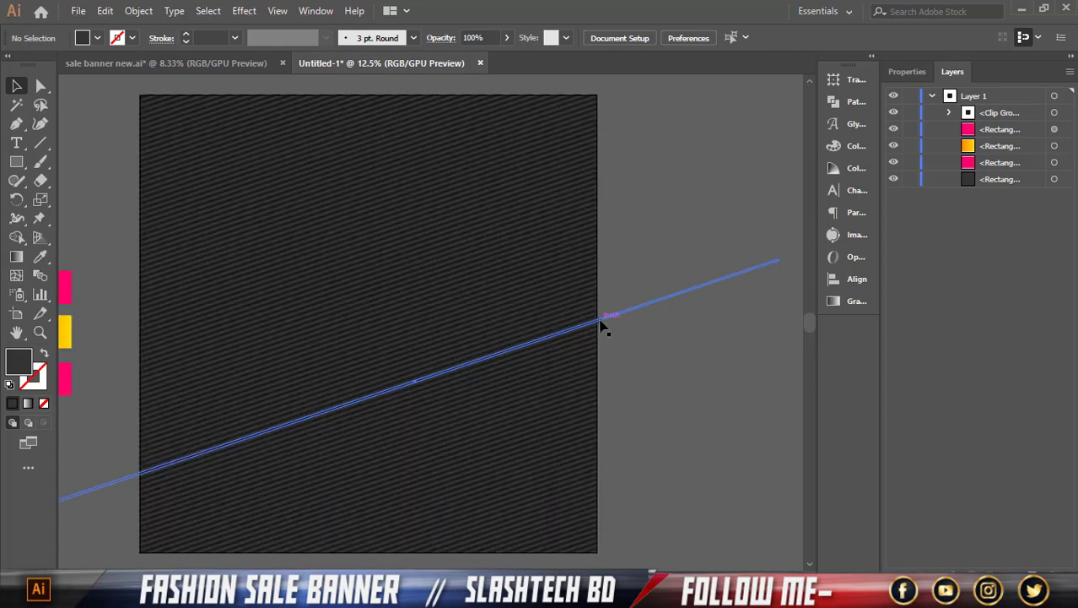
scroll(684, 277, "down", 1)
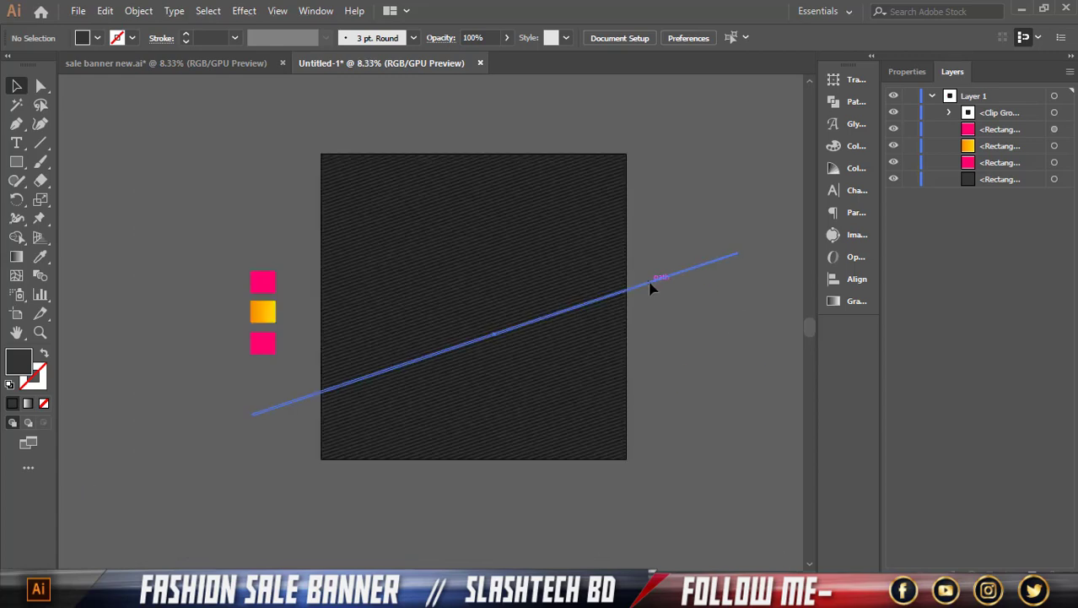
left_click_drag(650, 288, 615, 268)
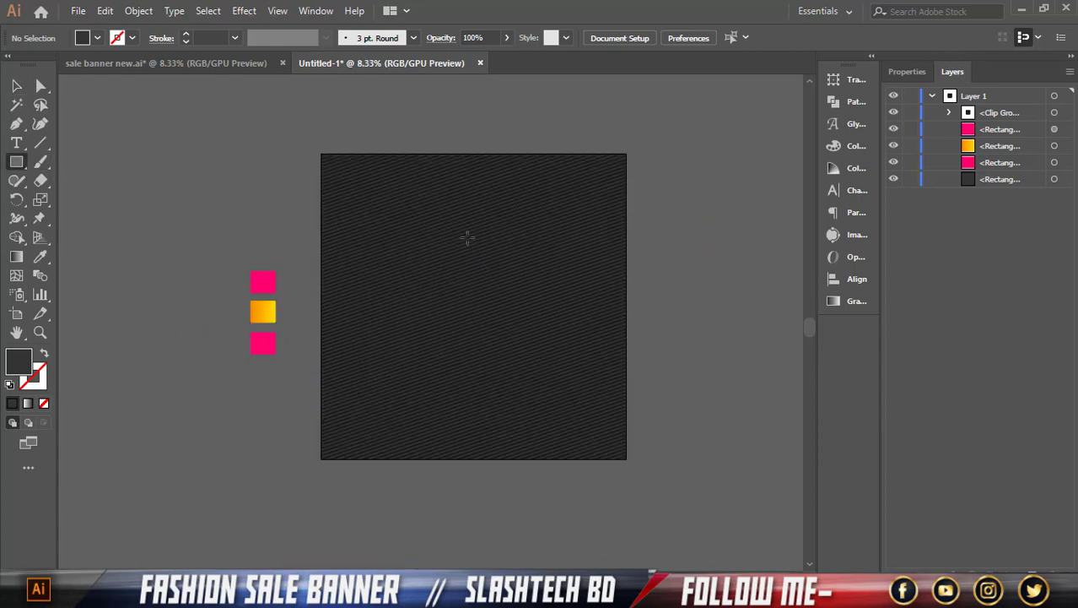
- Draw a tall rectangle in the right half of the artboard and fill it with near-black
left_click_drag(467, 237, 590, 426)
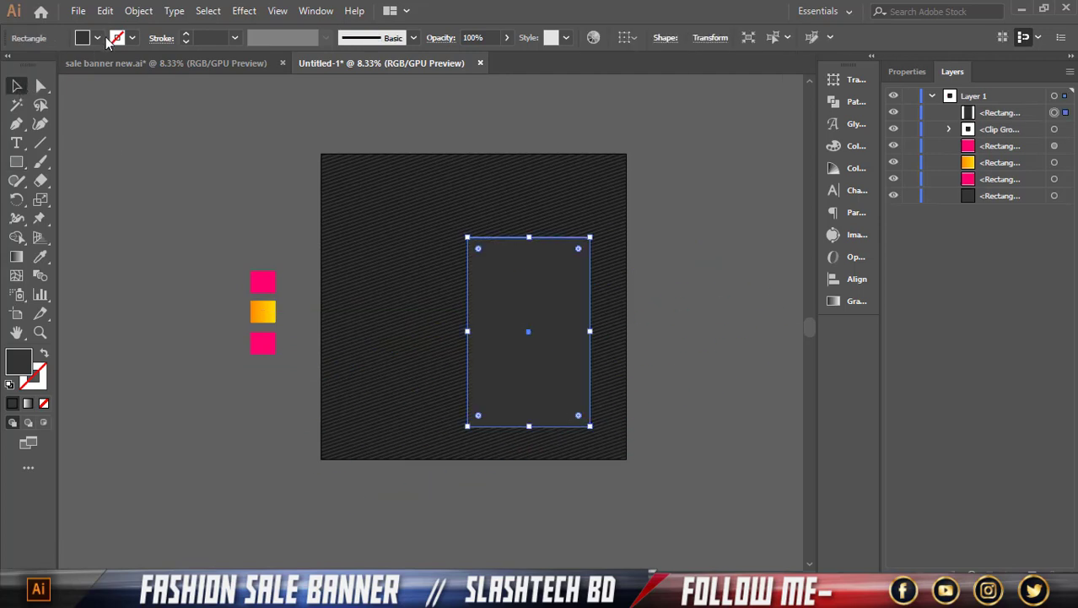
left_click(96, 38)
left_click(26, 112)
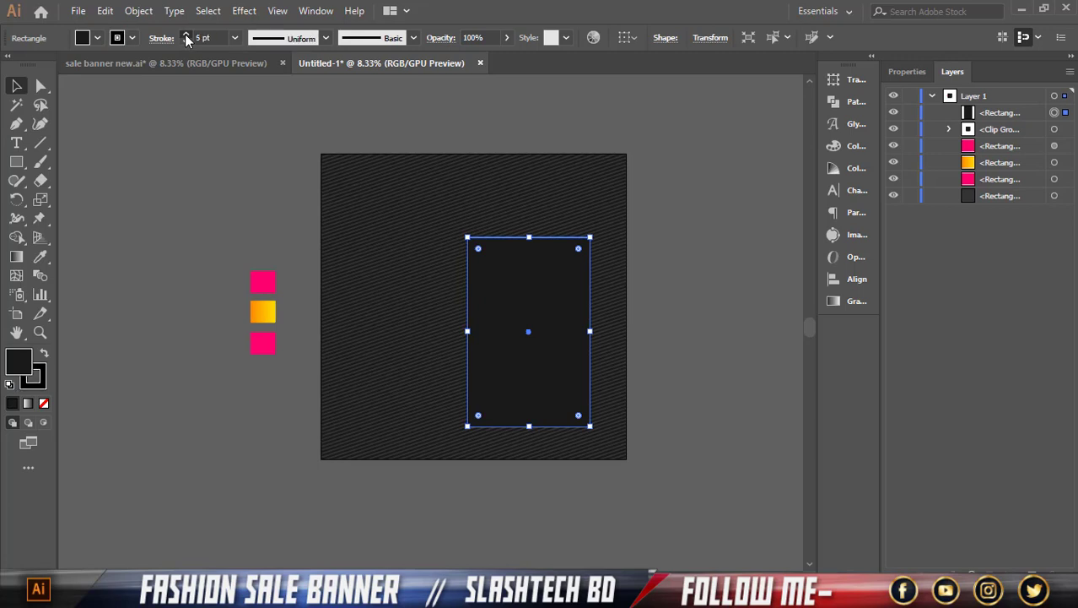
- Give the near-black rectangle a 9 pt white stroke
left_click(186, 35)
left_click(132, 38)
left_click(211, 134)
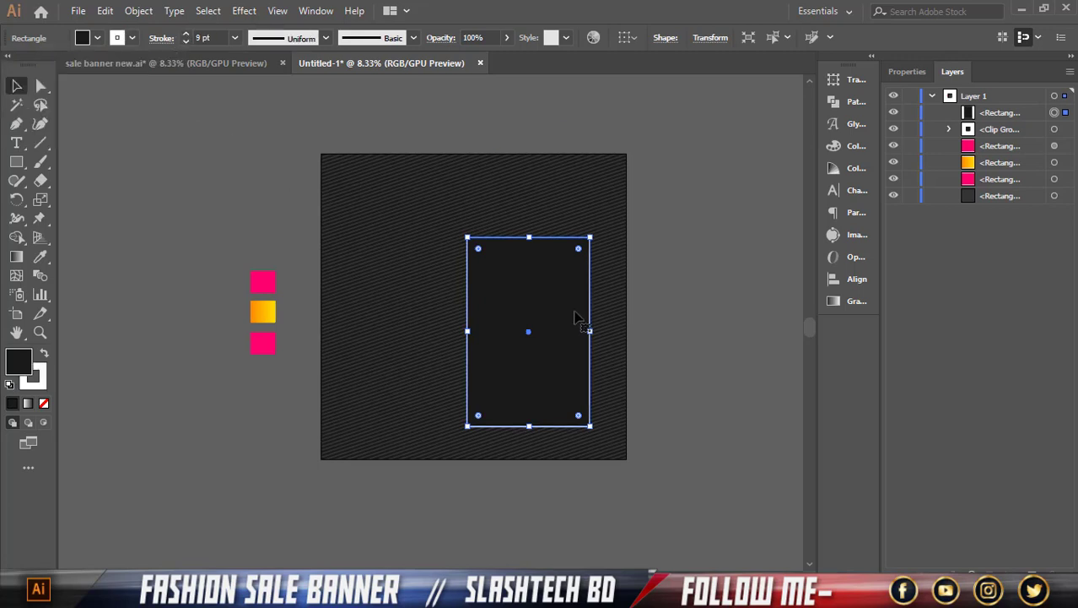
- Move the striped clip group below the pink and orange colour samples in the stacking order and lock it
key("ctrl+=")
left_click(619, 255)
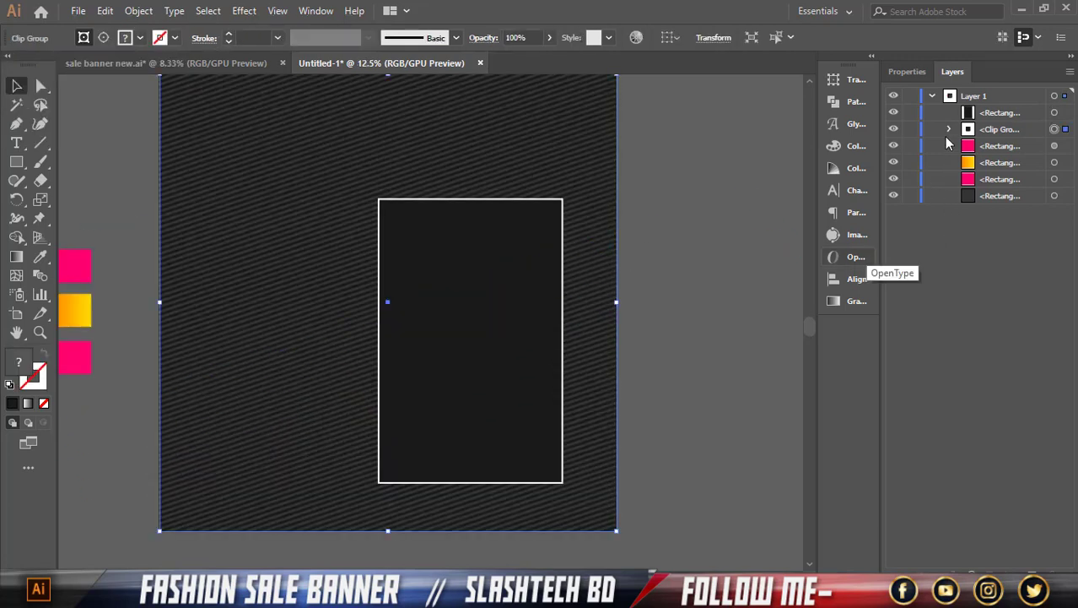
left_click_drag(947, 128, 912, 180)
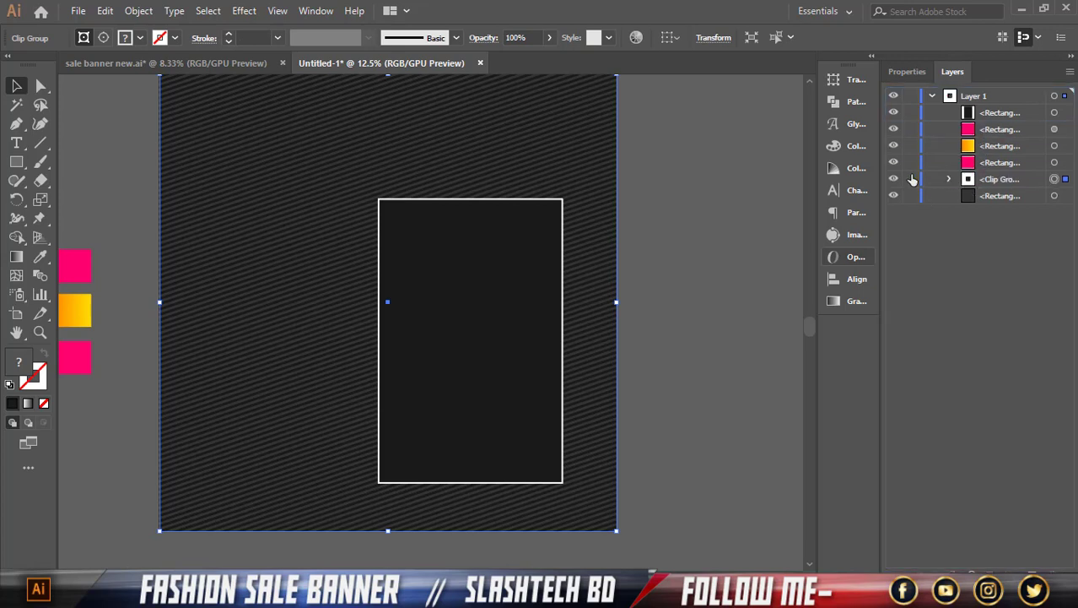
left_click(911, 180)
- Move the white-outlined rectangle up to the artboard's vertical centre and narrow it slightly from its right side
left_click(548, 234)
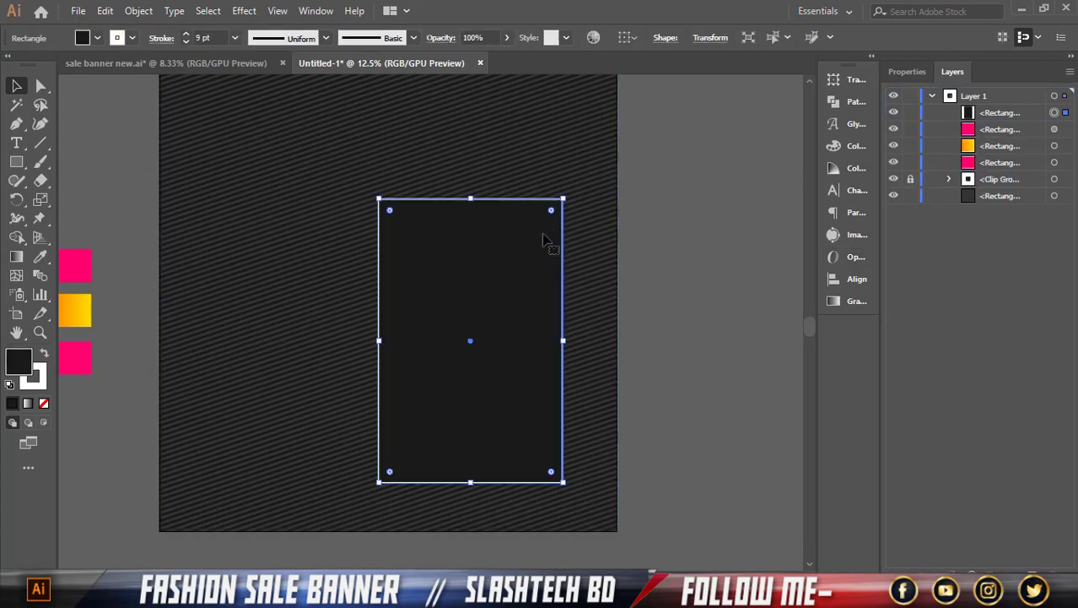
left_click_drag(548, 234, 531, 212)
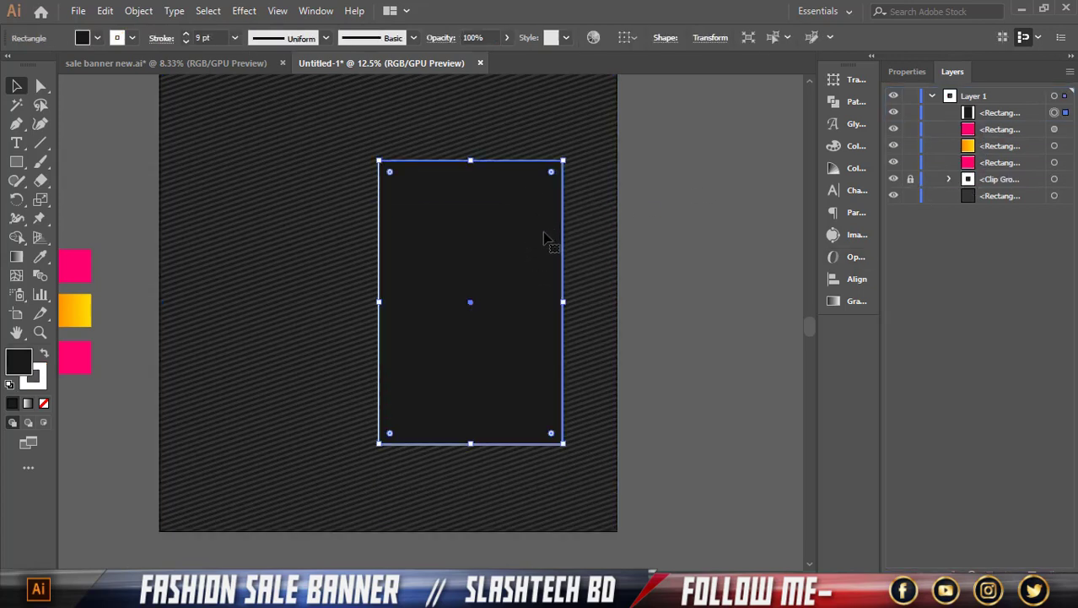
left_click_drag(562, 304, 558, 302)
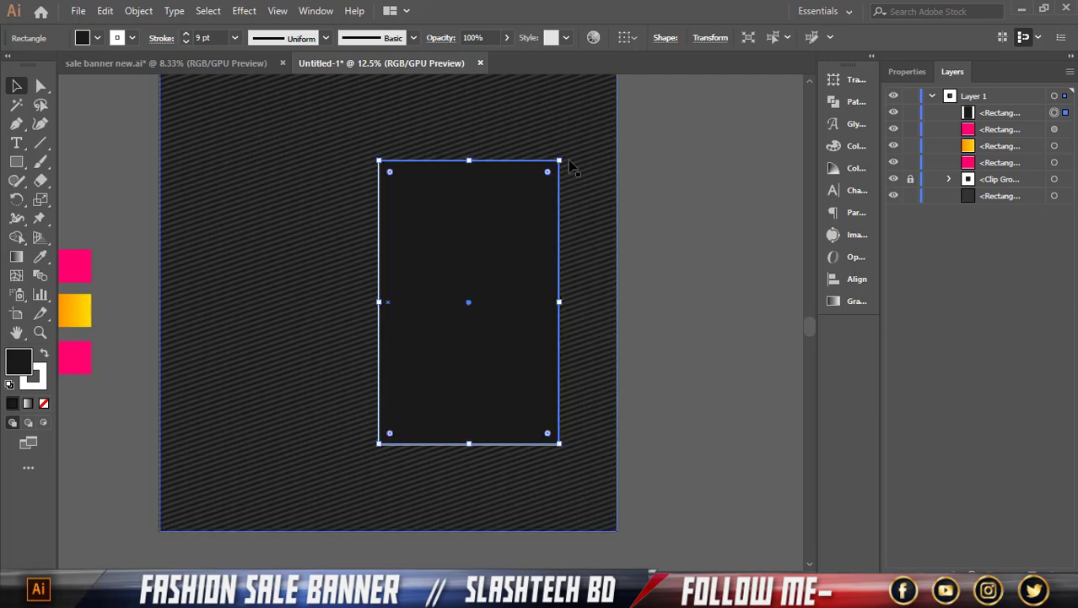
- Rotate the white-outlined rectangle slightly clockwise and reposition it in the right half of the artboard
left_click_drag(557, 153, 591, 162)
left_click_drag(531, 244, 543, 286)
left_click(688, 206)
scroll(650, 215, "up", 1)
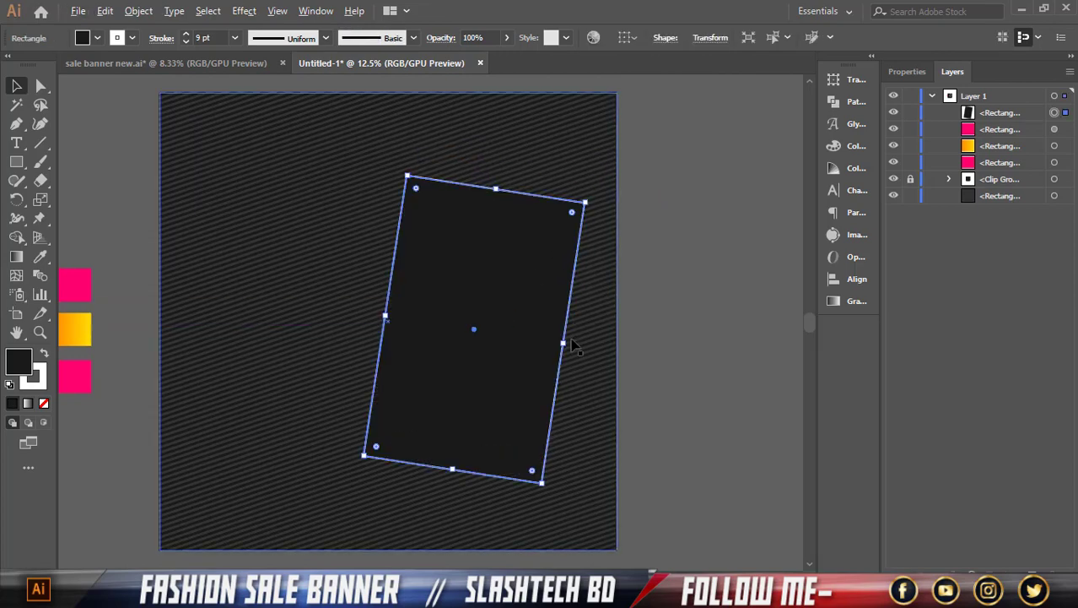
- Enlarge the tilted white-outlined rectangle slightly and deselect it
left_click_drag(568, 342, 541, 351)
left_click(689, 266)
key("ctrl+z")
left_click(669, 340)
left_click(473, 331)
left_click(665, 341)
left_click(671, 334)
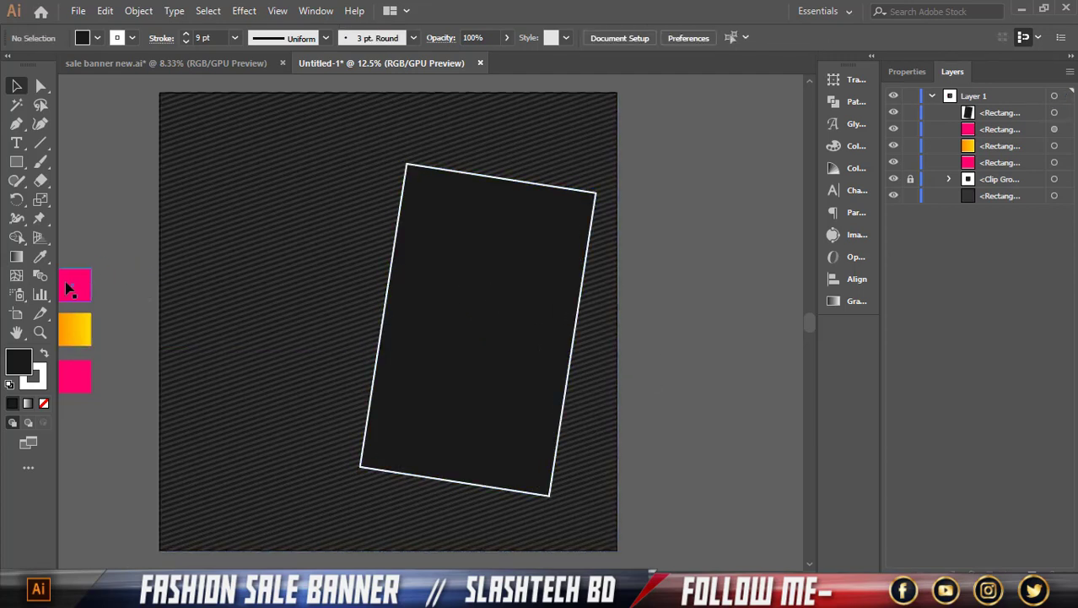
- Draw a long, low rectangle reaching the panel's upper left edge and round its corners fully to a 144.5 px radius
left_click(23, 166)
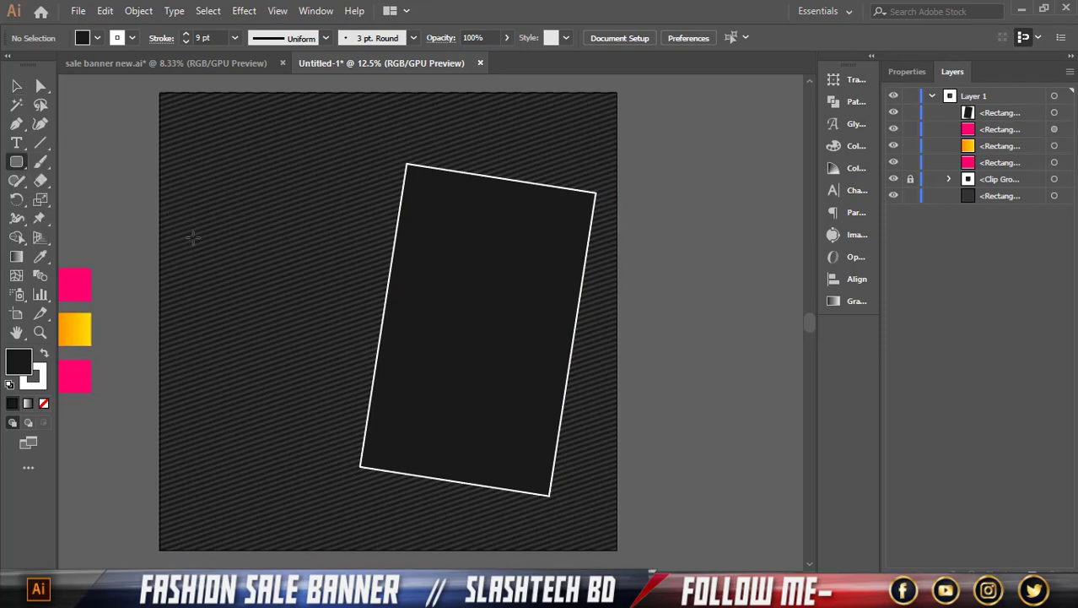
left_click_drag(205, 246, 397, 285)
left_click(14, 87)
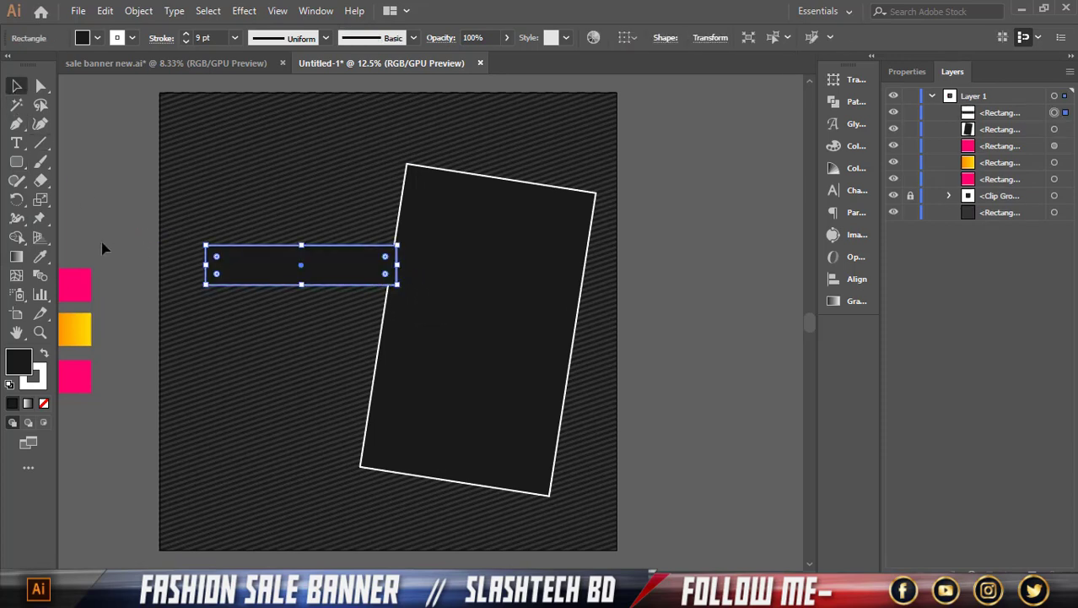
left_click(40, 87)
left_click_drag(216, 273, 223, 268)
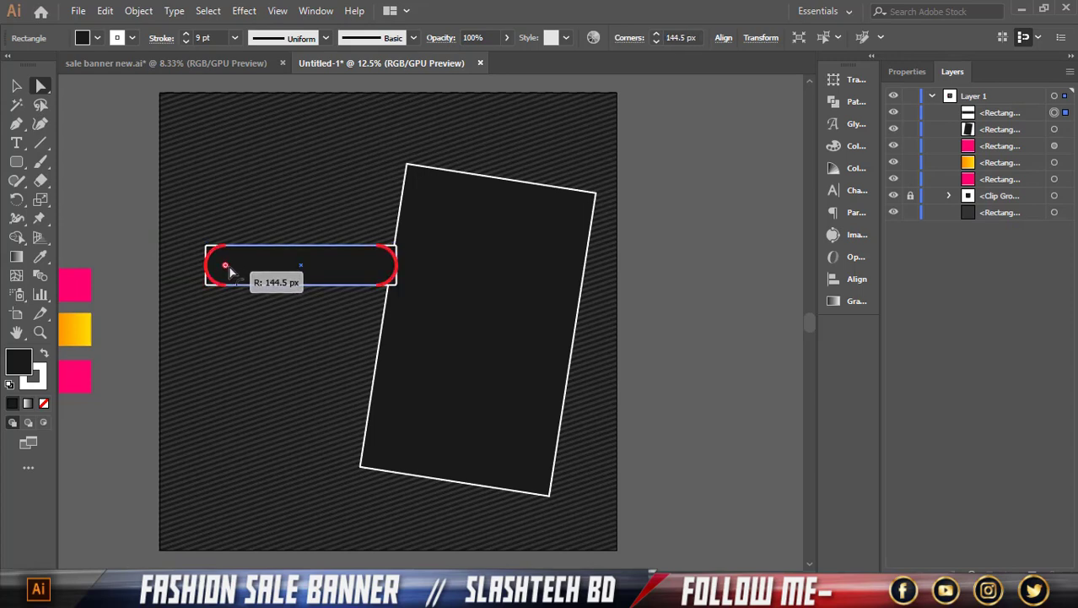
left_click(15, 87)
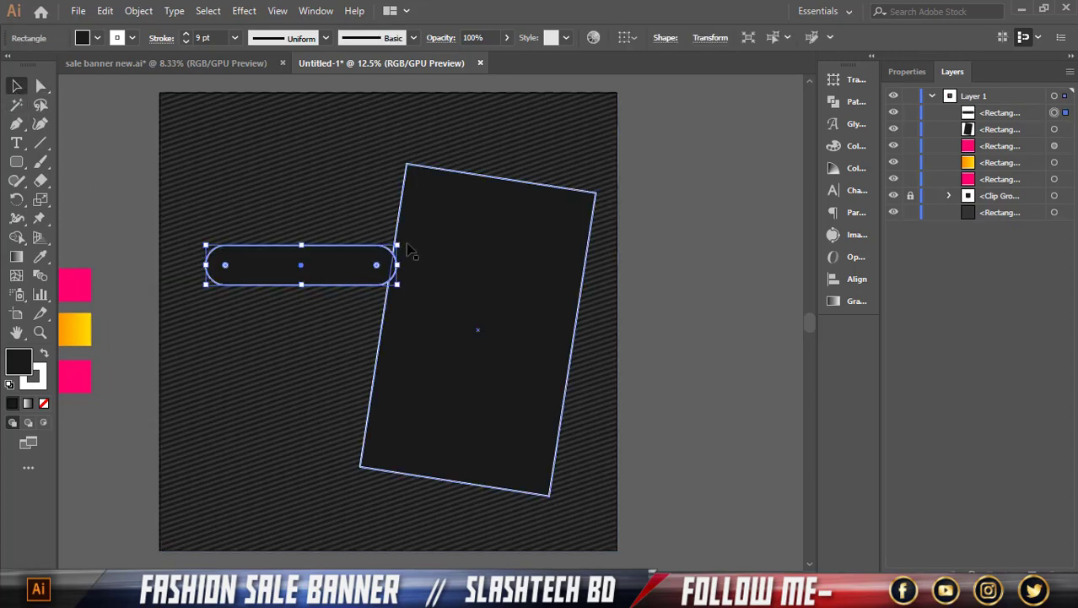
- Tilt the pill shape counterclockwise so its right end rises and fill it with the pink colour sample
mouse_move(408, 249)
left_mouse_down()
mouse_move(399, 238)
mouse_move(392, 254)
left_mouse_up()
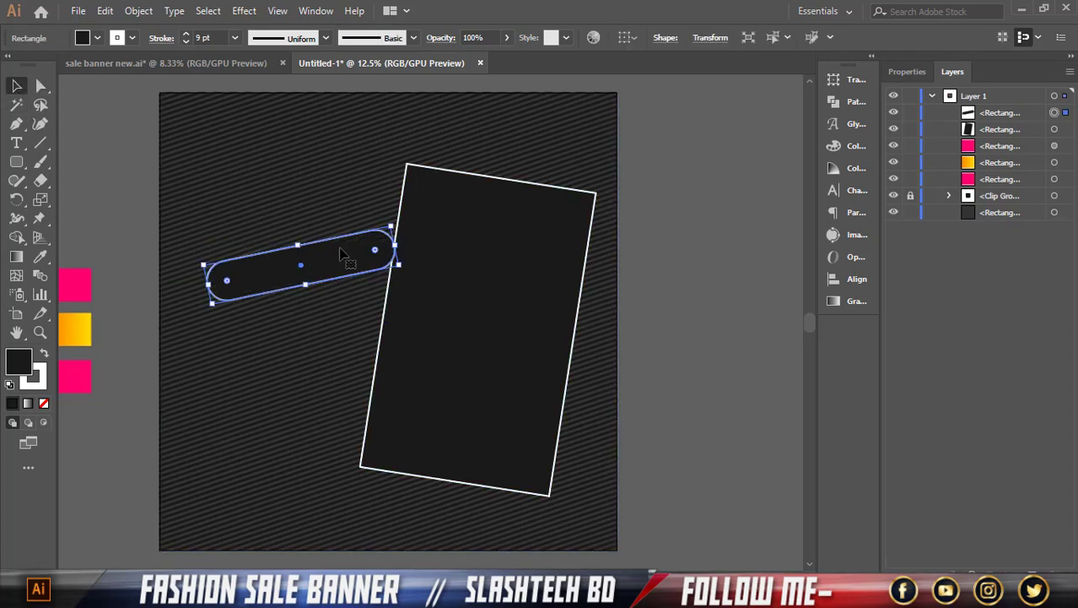
left_click(39, 257)
left_click(74, 284)
key("v")
left_click(156, 149)
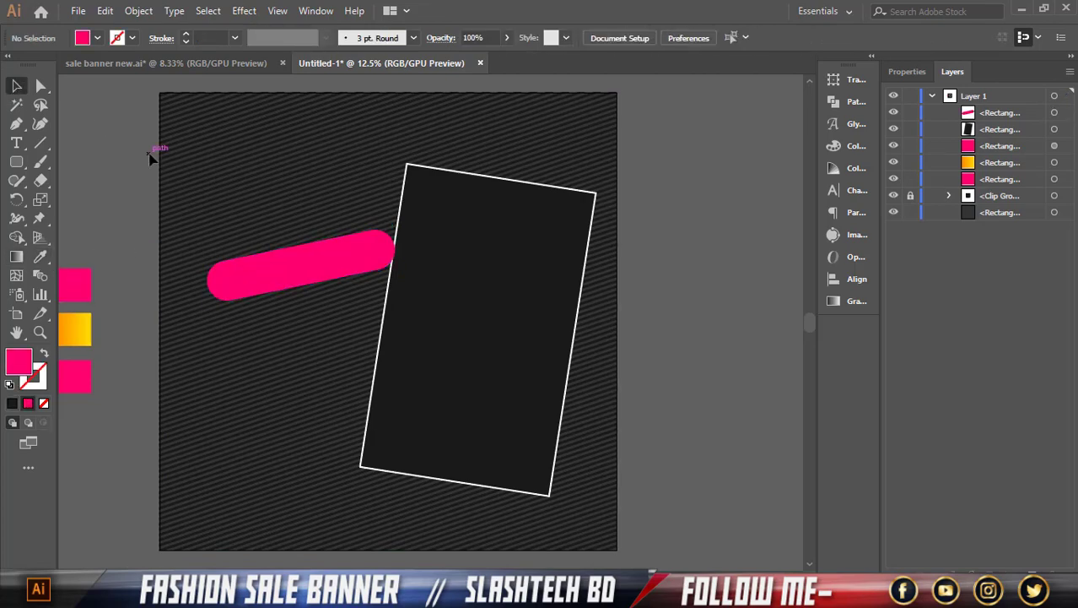
- Make the pink pill slightly thinner and shorter, squaring its corners for the resize and rounding them fully again
scroll(226, 297, "up", 1)
left_click(226, 297)
scroll(226, 298, "up", 1)
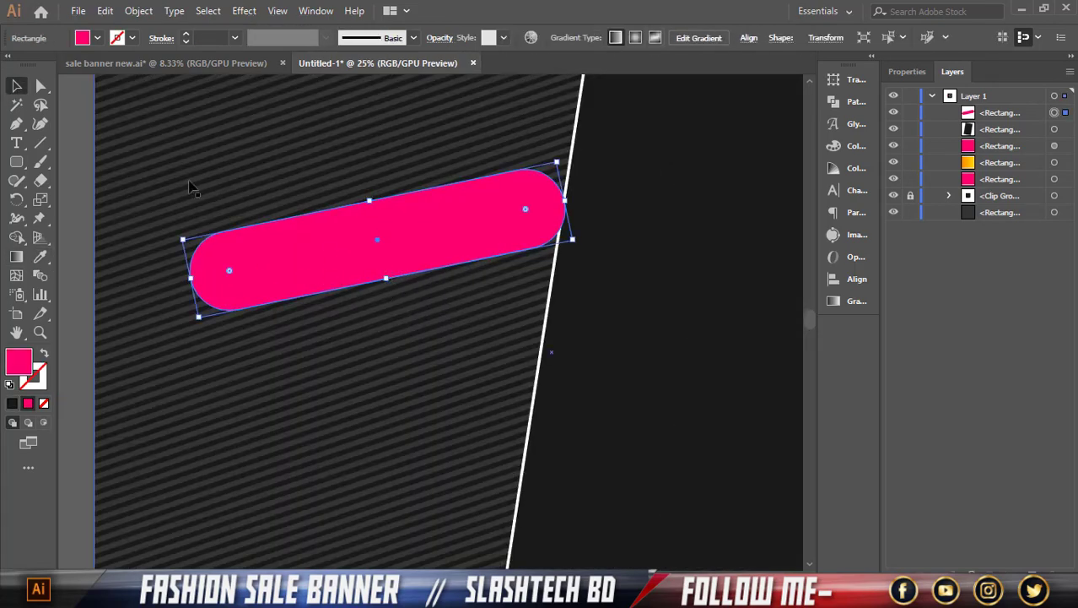
left_click(41, 86)
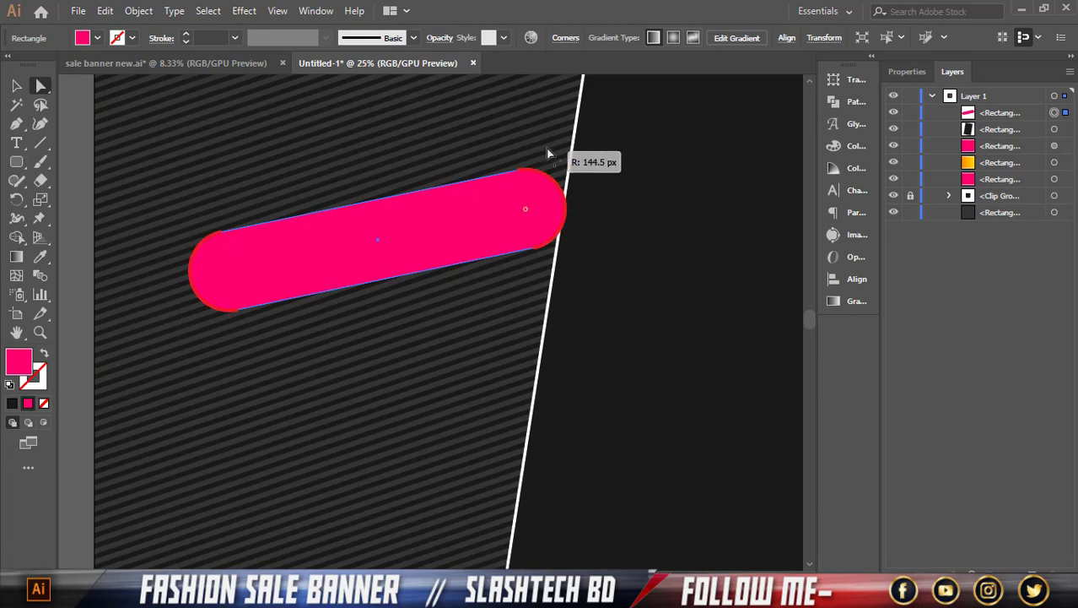
left_click_drag(524, 209, 559, 173)
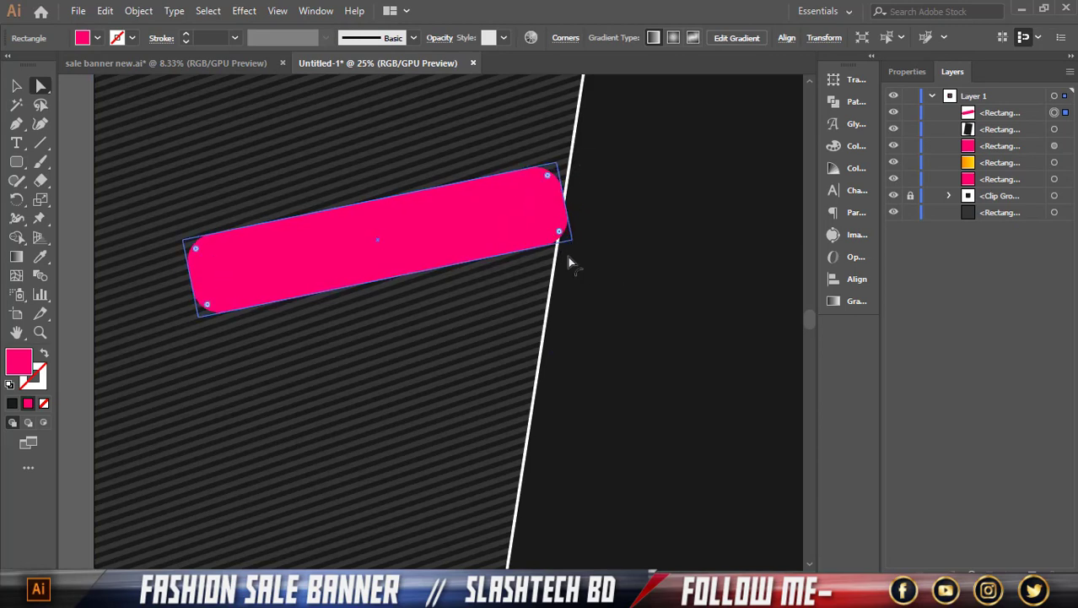
left_click(16, 85)
left_click_drag(370, 202, 371, 207)
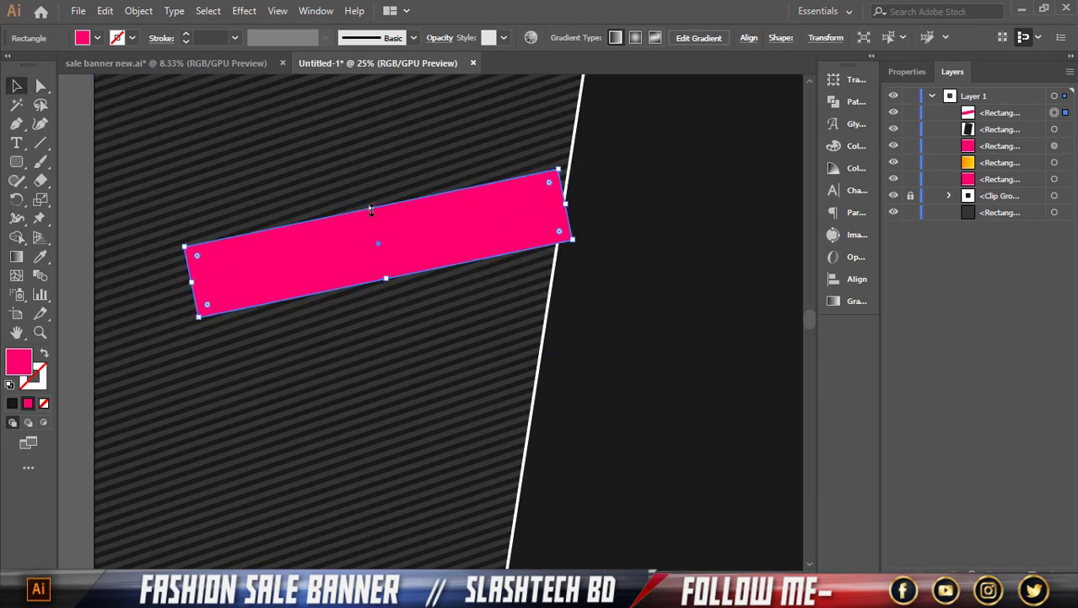
left_click(41, 86)
left_click_drag(545, 193, 562, 207)
left_click(16, 87)
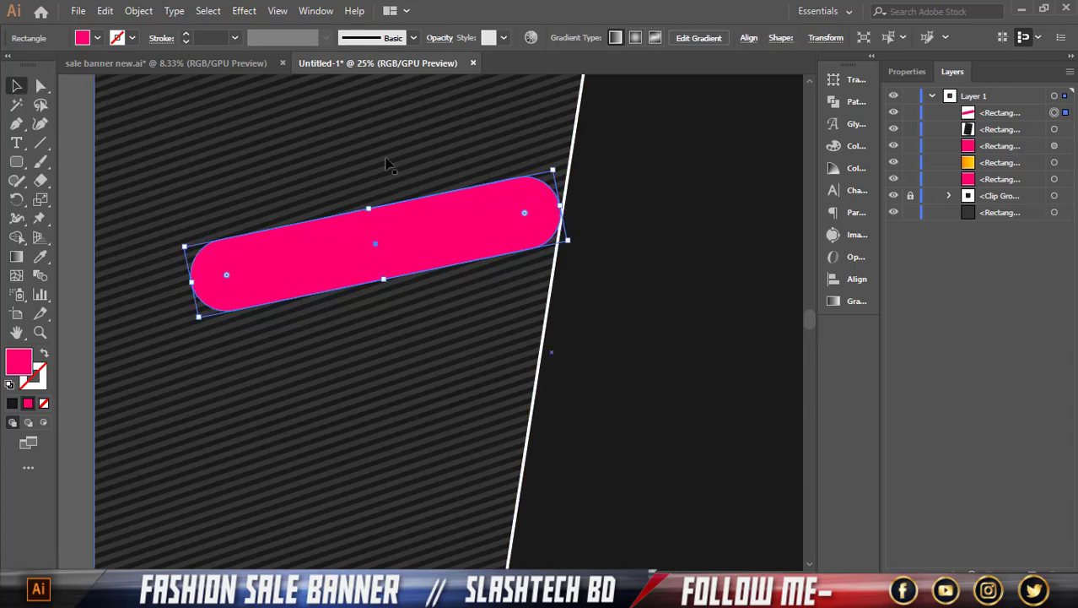
- Move the pink pill to the right so its end overlaps the panel's upper left edge
left_click(376, 160)
scroll(355, 158, "down", 2)
left_click_drag(425, 202, 463, 195)
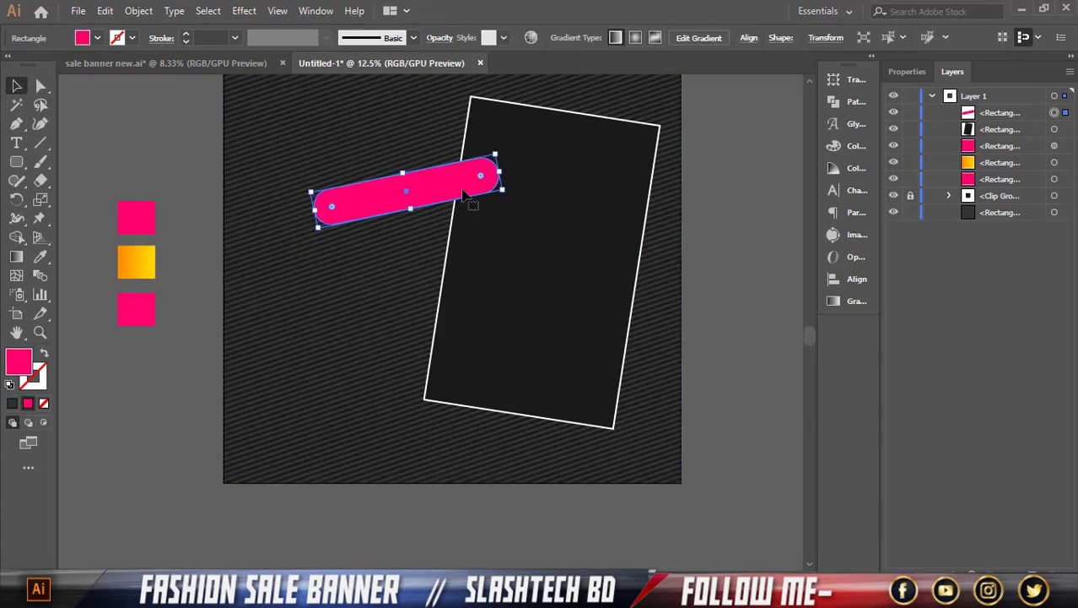
left_click(80, 196)
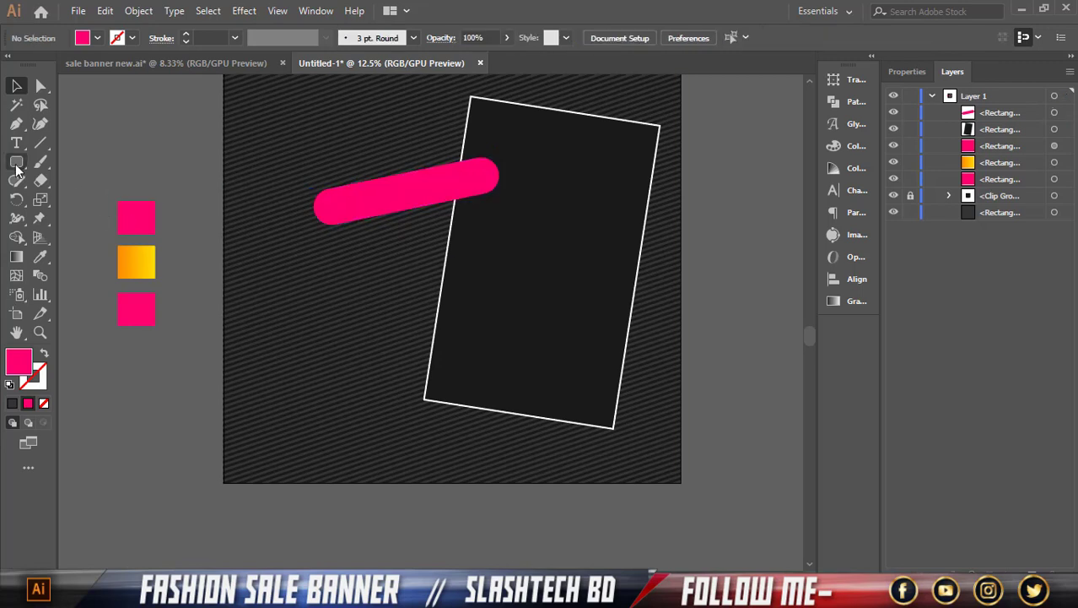
- Draw a larger rectangle below the pink pill, tilted the same way, with fully rounded corners
mouse_move(238, 277)
left_mouse_down()
mouse_move(501, 382)
mouse_move(470, 344)
left_mouse_up()
mouse_move(513, 249)
left_mouse_down()
mouse_move(487, 212)
mouse_move(515, 244)
mouse_move(505, 255)
left_mouse_up()
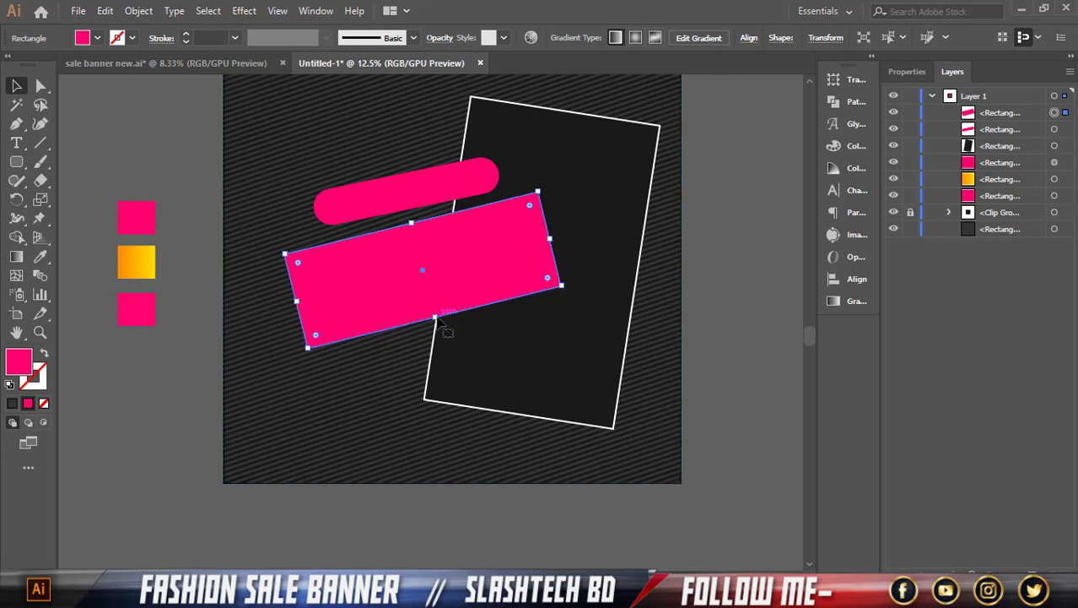
left_click_drag(437, 318, 430, 314)
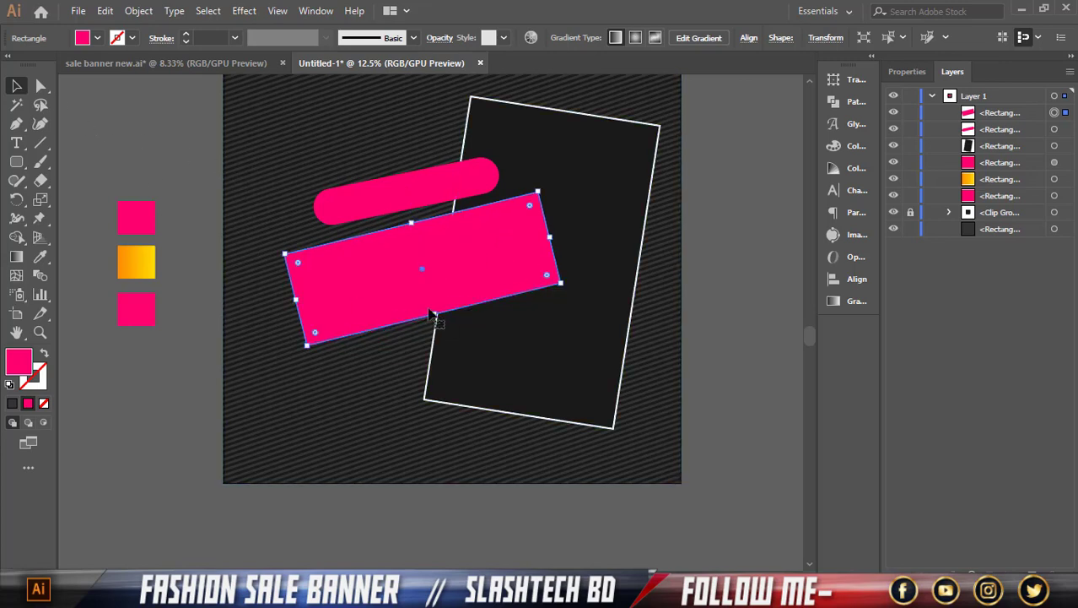
left_click(41, 85)
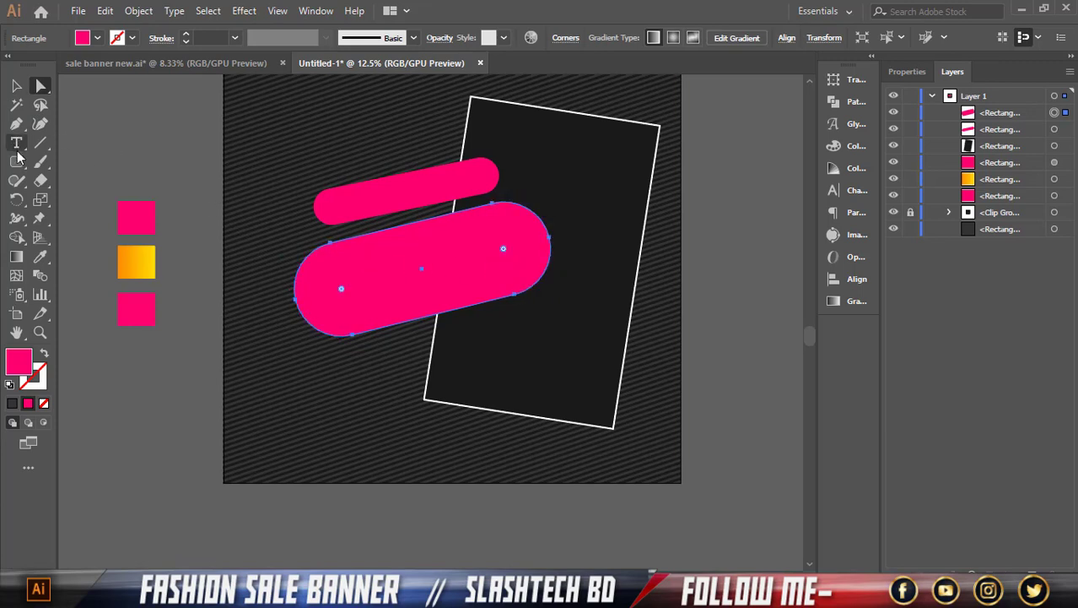
- Fill the large pill with the orange-to-yellow gradient sample and deselect it
left_click(40, 256)
left_click(136, 262)
key("v")
left_click(147, 137)
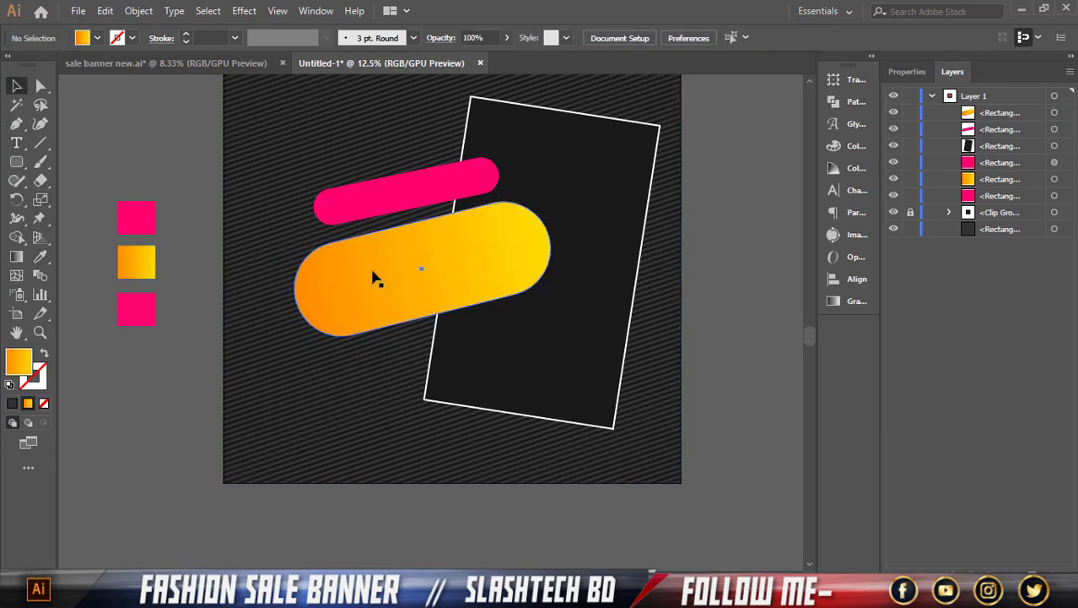
- Make the orange pill slightly smaller and thinner just under the pink pill, and round its ends fully again
left_click(375, 279)
left_click_drag(562, 281, 490, 251)
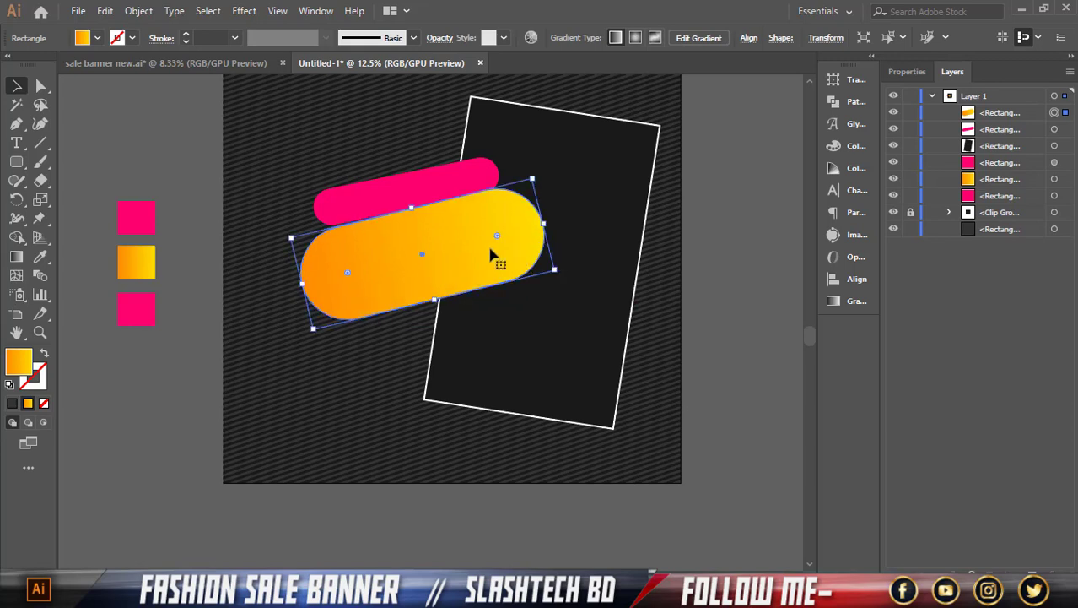
left_click(40, 85)
left_click_drag(374, 258, 314, 257)
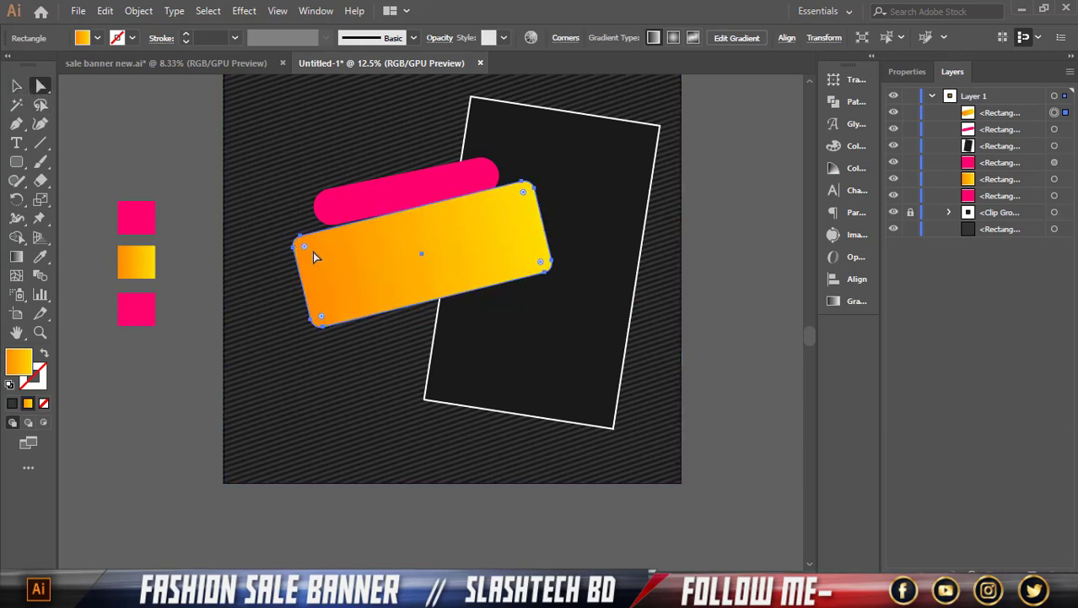
key("v")
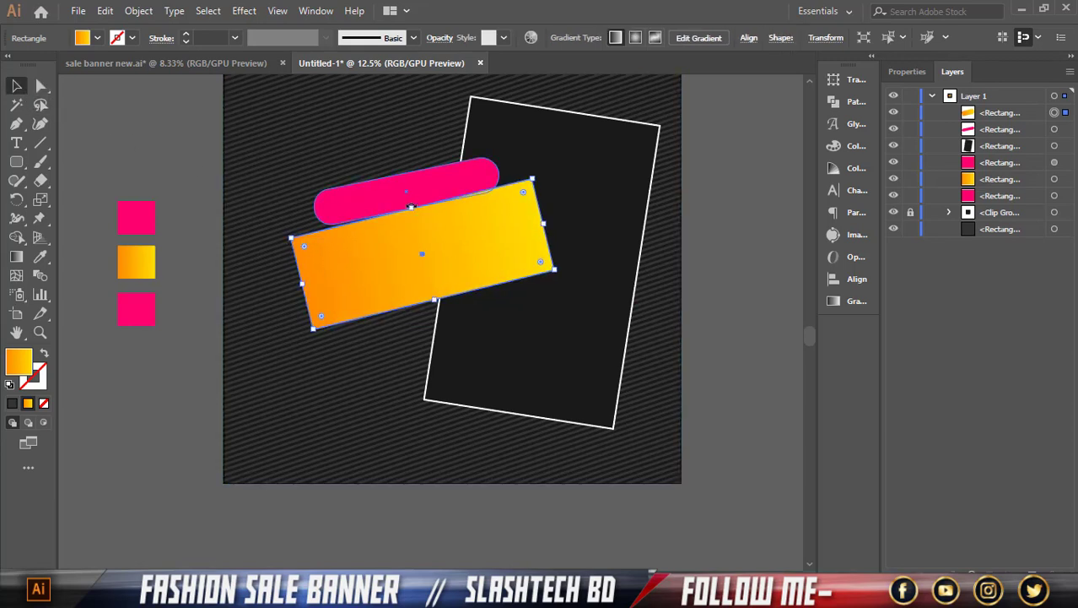
left_click_drag(411, 206, 414, 213)
left_click(40, 85)
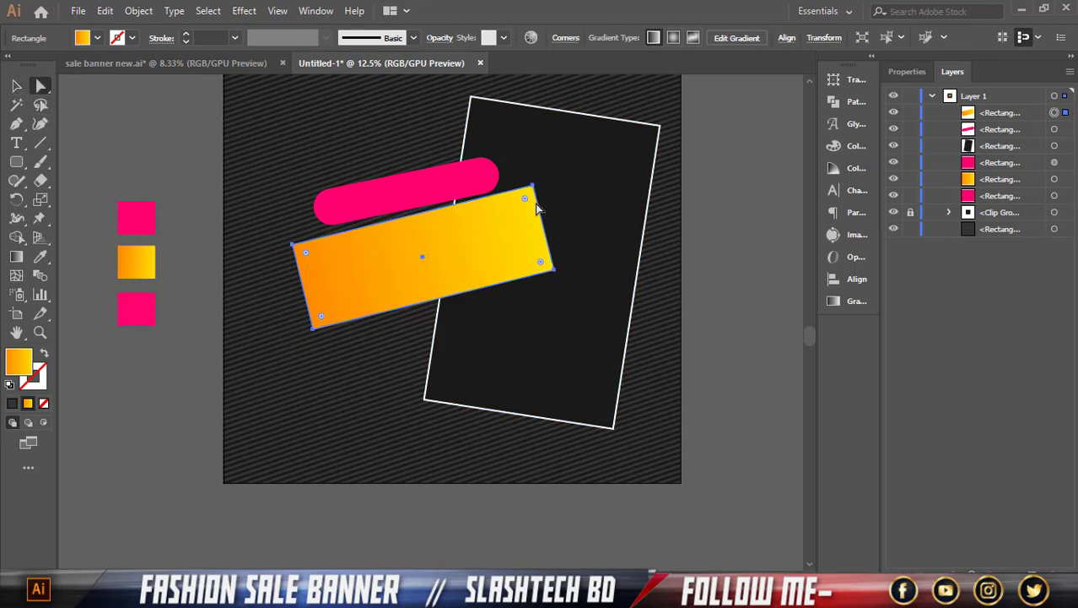
left_click_drag(517, 226, 243, 236)
left_click(17, 86)
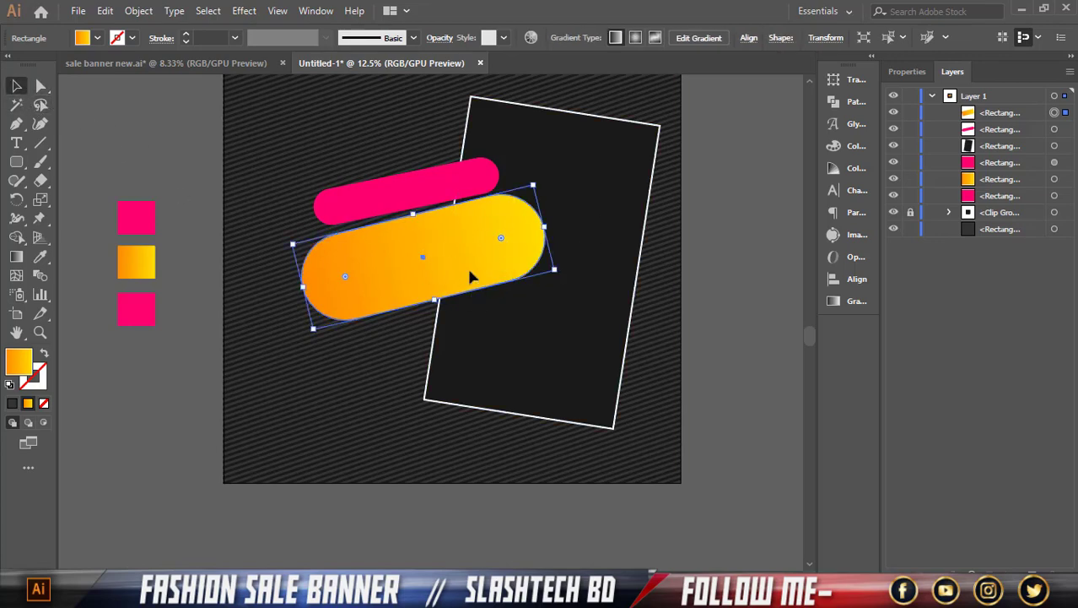
- Rotate the orange pill slightly clockwise to match the pink pill's tilt
scroll(536, 182, "up", 1)
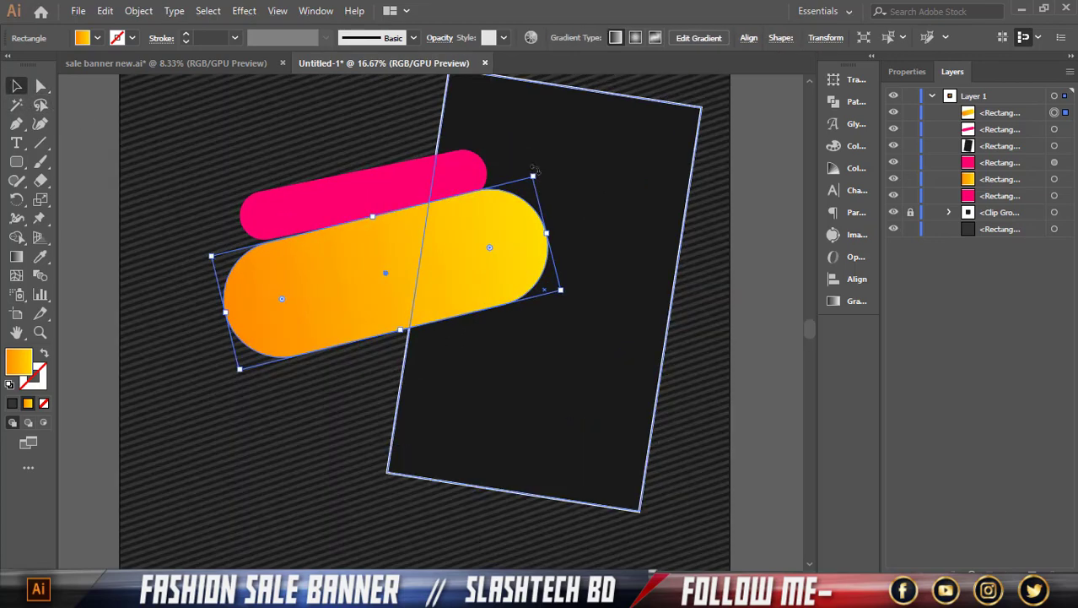
left_click_drag(533, 171, 544, 177)
- Bring the pink pill to the front and shift the orange pill slightly to the left beneath it
right_click(396, 180)
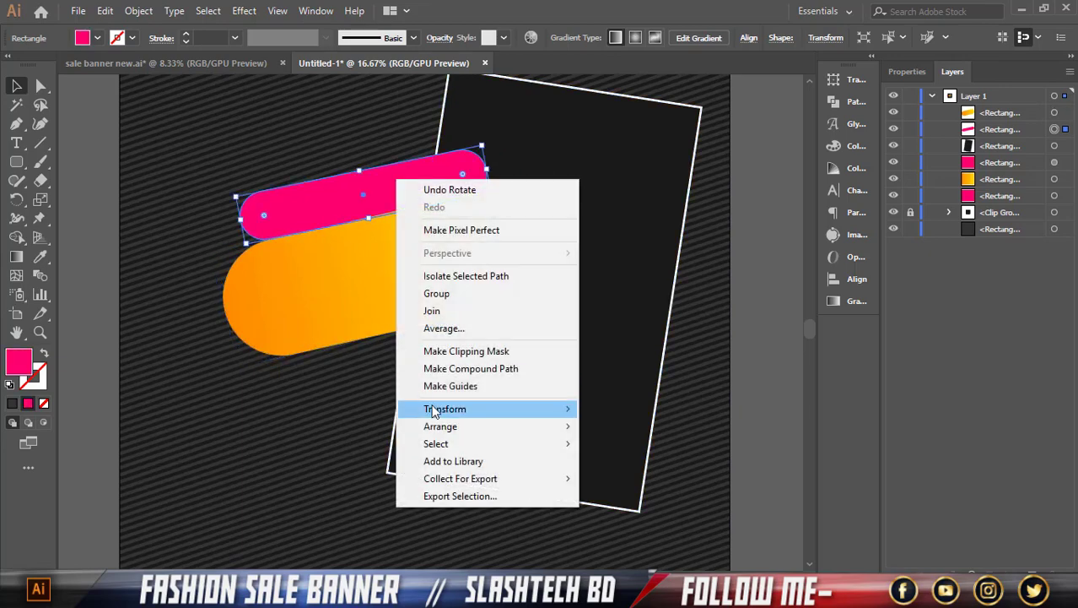
mouse_move(560, 428)
left_click(633, 426)
key("ctrl+shift+a")
left_click_drag(496, 284, 472, 287)
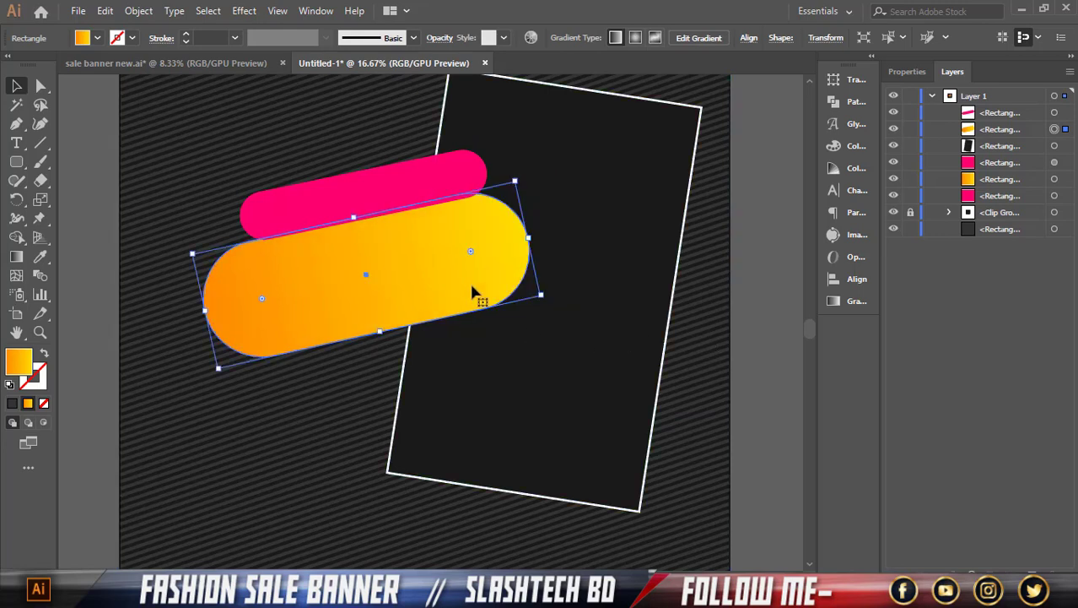
left_click(764, 312)
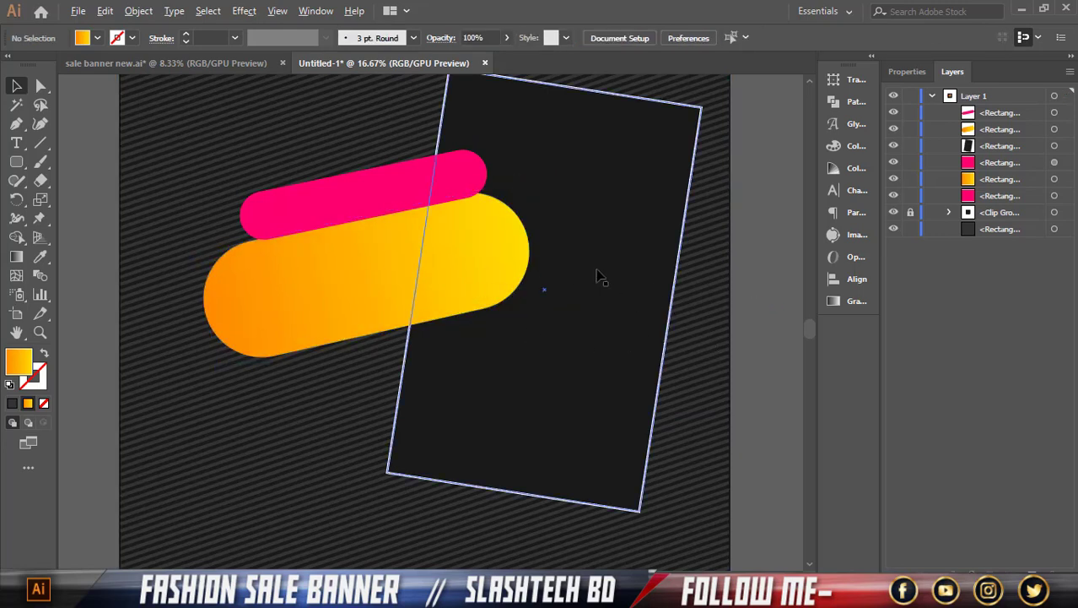
- Duplicate the pink pill below the orange one and shorten the copy from its right end, keeping fully rounded ends
left_click(39, 89)
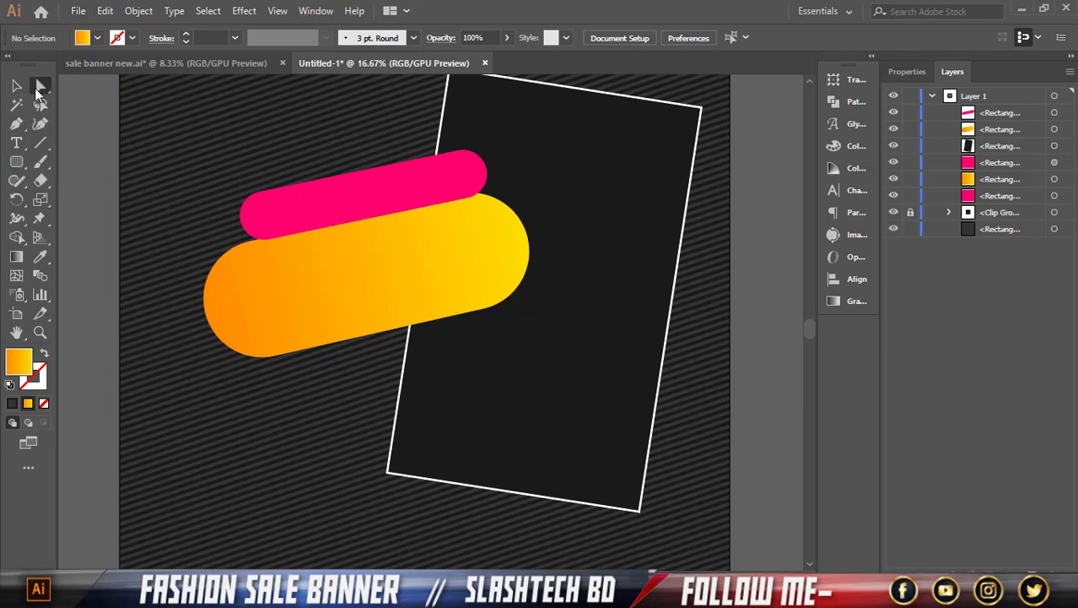
left_click_drag(295, 205, 314, 363)
left_click(41, 87)
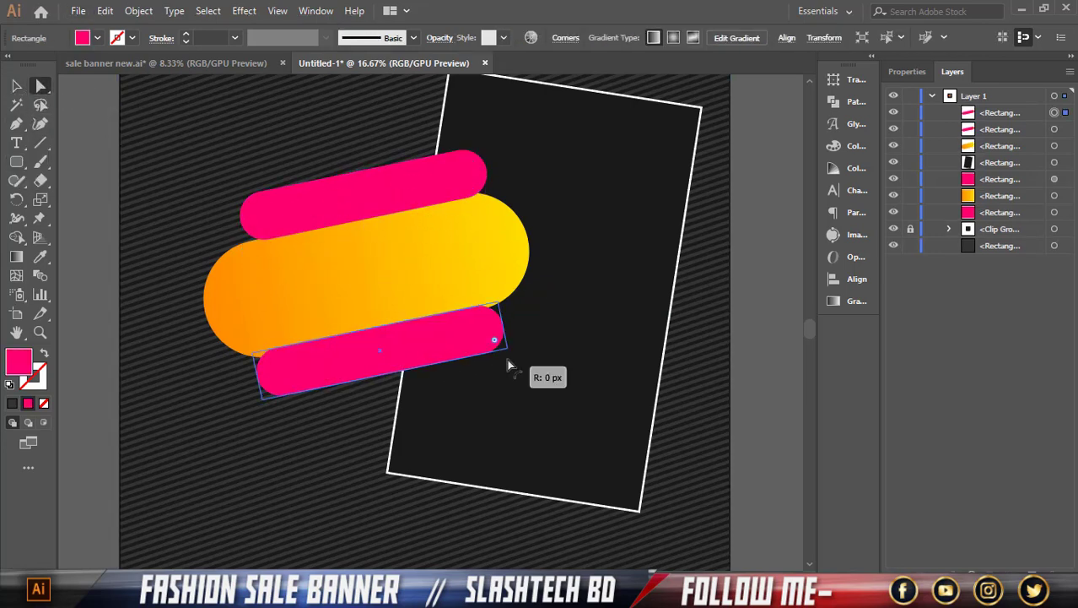
key("v")
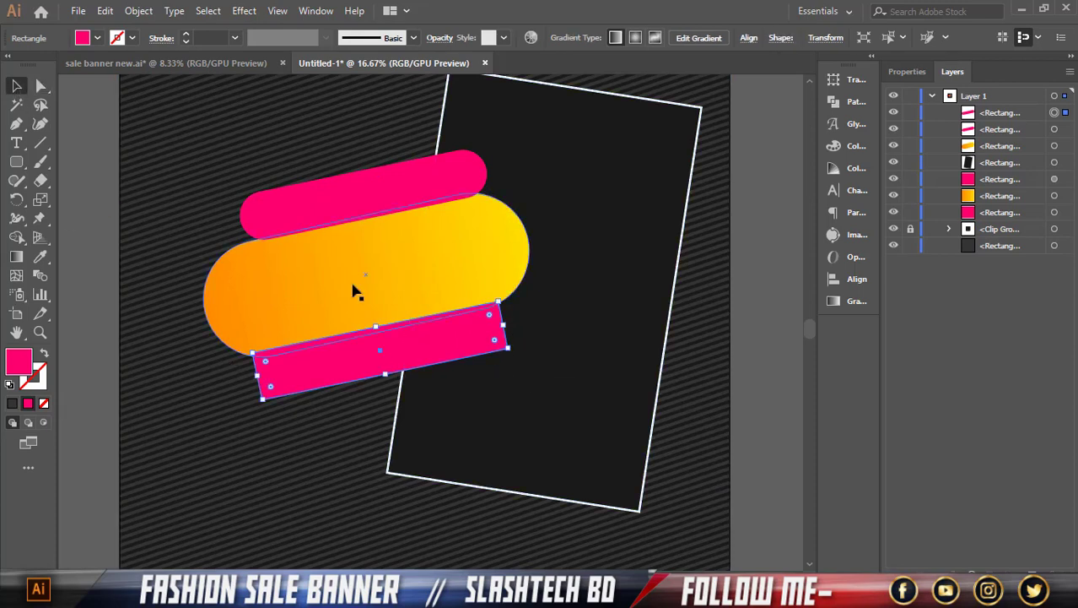
left_click_drag(508, 339, 452, 341)
left_click_drag(352, 335, 353, 336)
key("a")
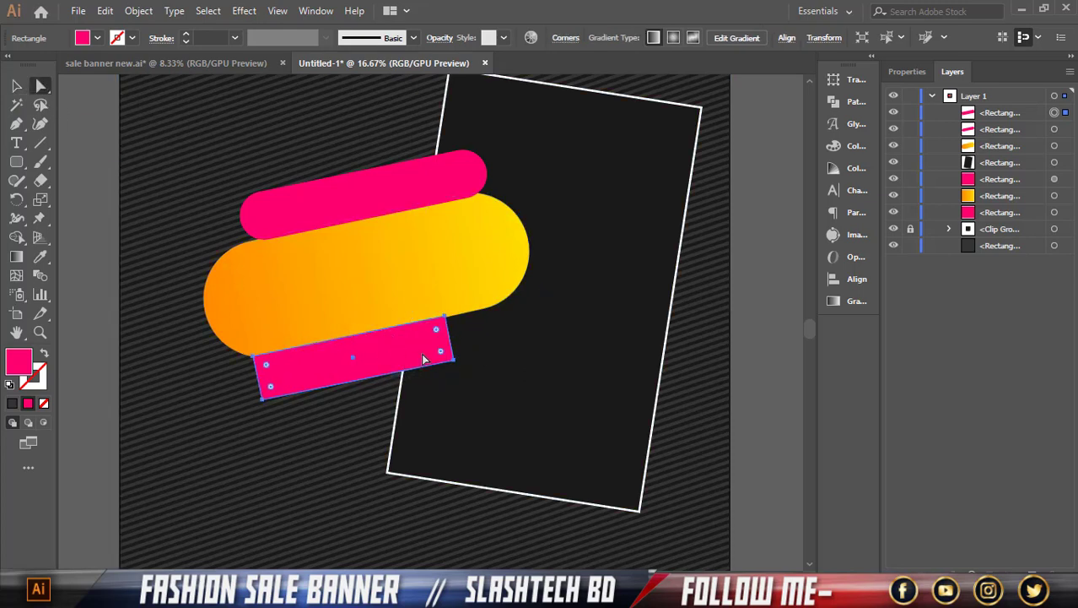
left_click_drag(439, 336, 396, 350)
left_click(16, 86)
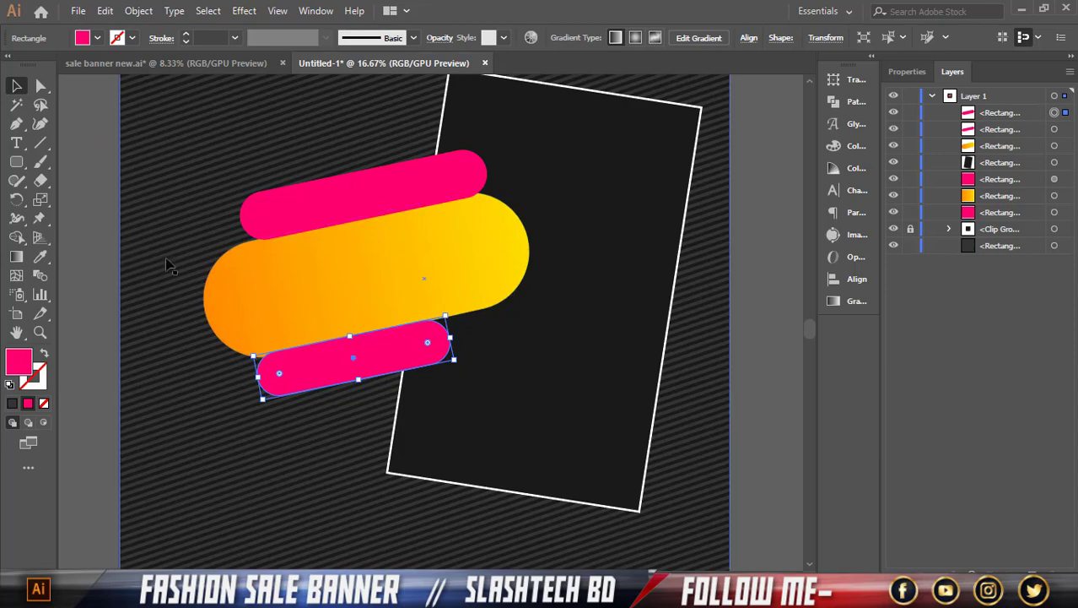
- Bring the upper pink pill and the orange pill in front of the lower pink pill
left_click(314, 262)
left_click(329, 221)
left_click(331, 272, "shift")
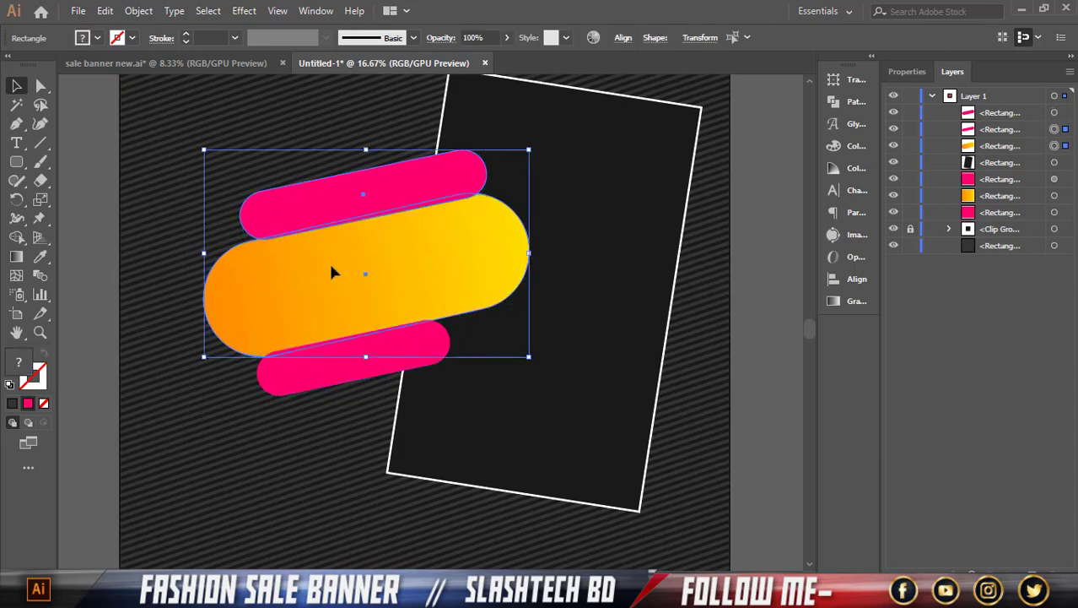
right_click(356, 312)
mouse_move(456, 500)
left_click(511, 499)
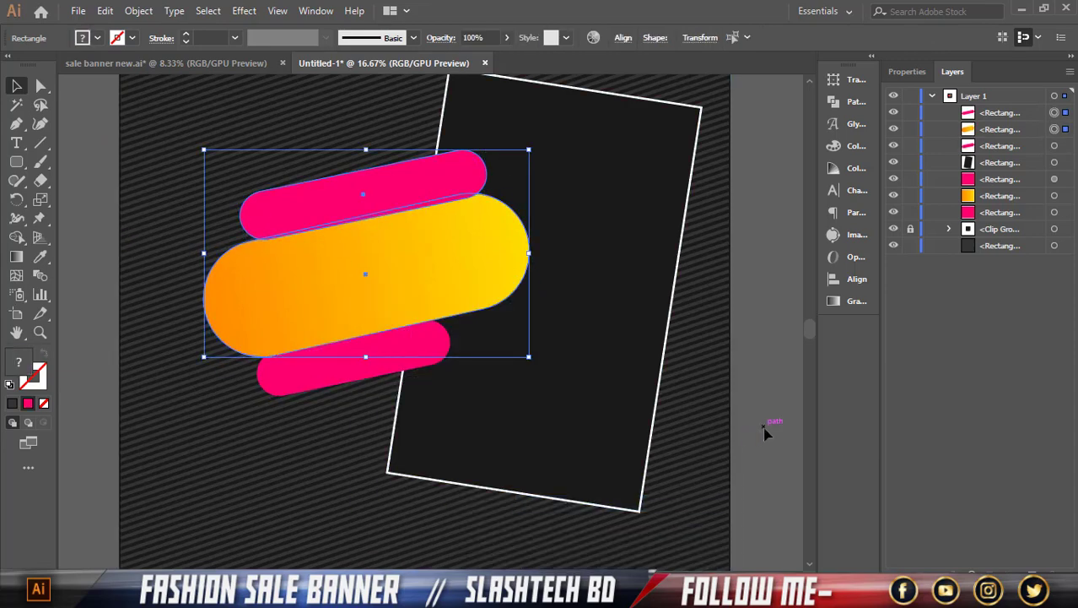
- Bring the dark panel to the front, then place the upper pink and orange pills above it, leaving the lower pink pill behind
left_click(724, 416)
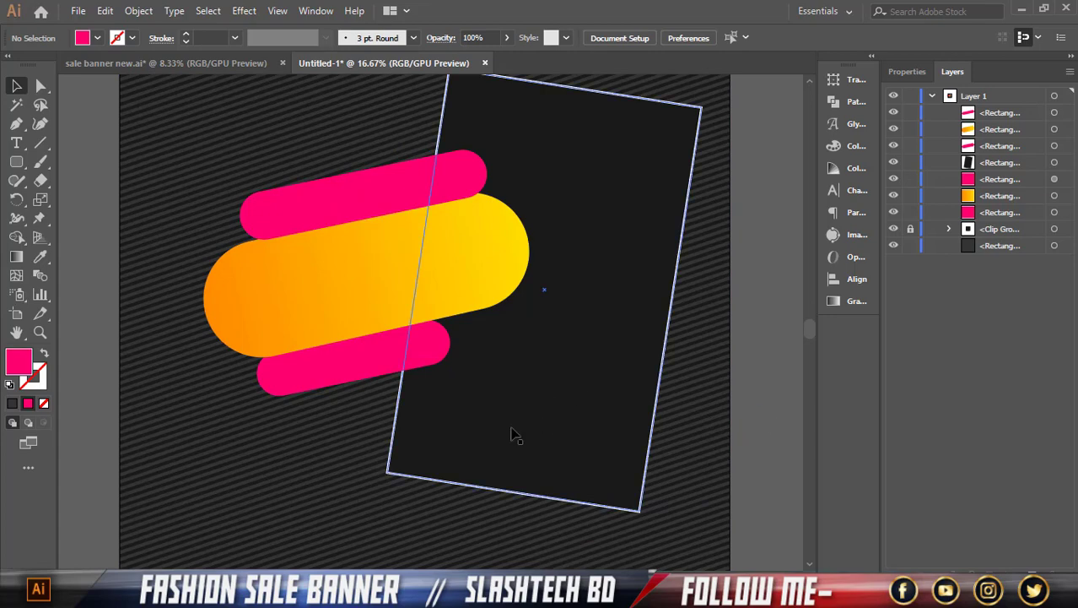
right_click(552, 406)
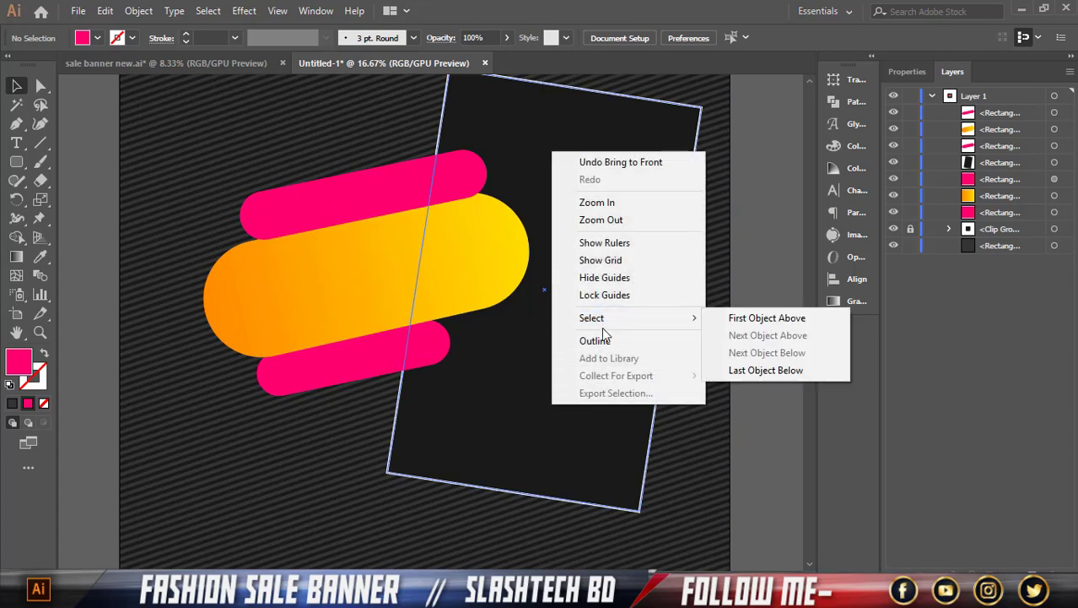
left_click(517, 172)
right_click(516, 177)
mouse_move(559, 417)
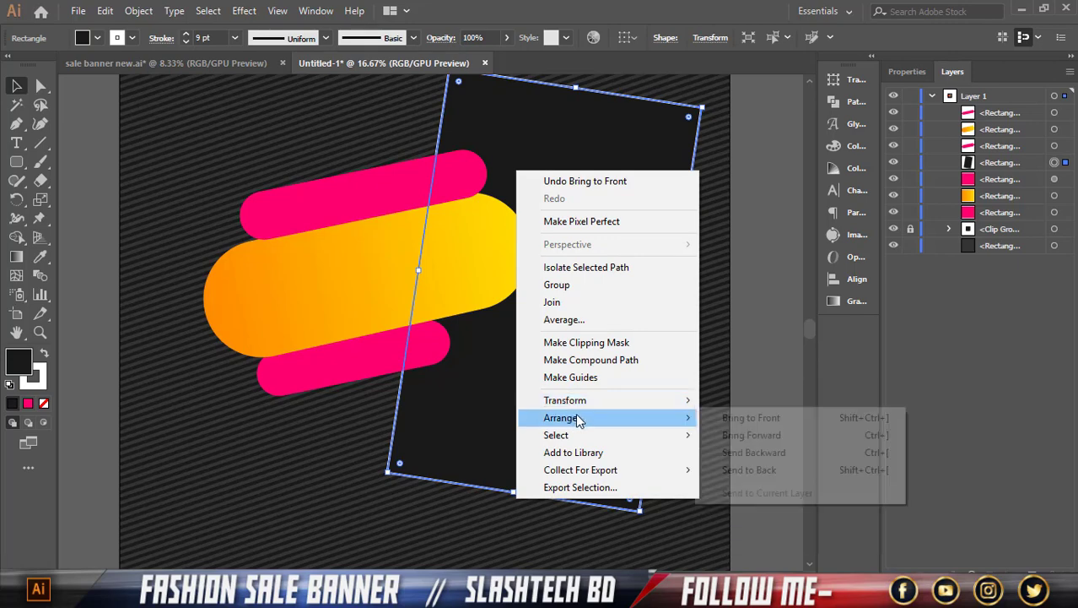
left_click(736, 414)
left_click(356, 226)
left_click(355, 268, "shift")
right_click(356, 266)
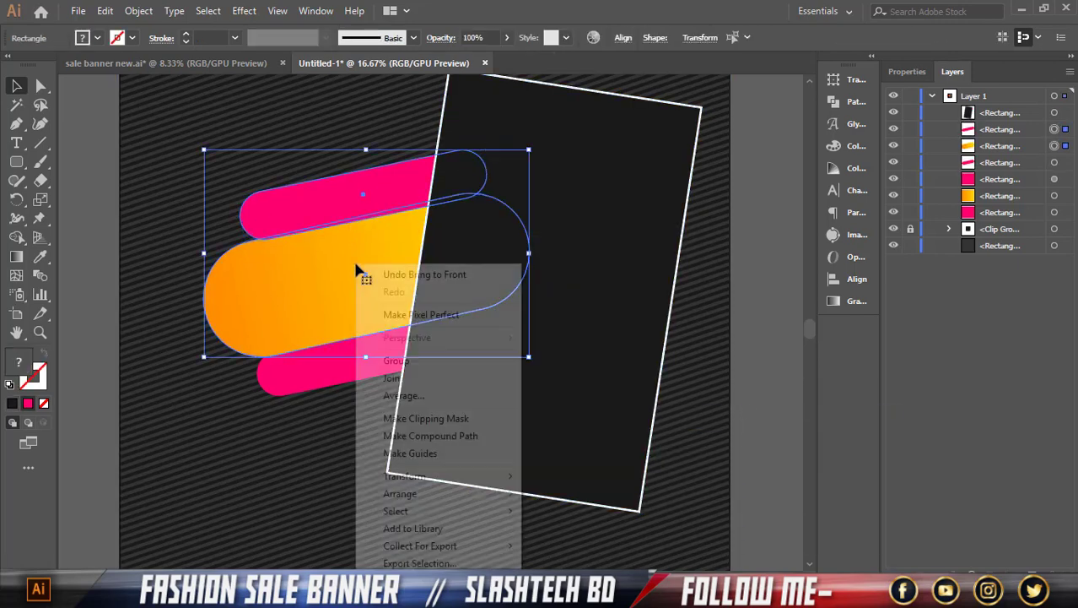
mouse_move(426, 494)
left_click(604, 494)
left_click(777, 442)
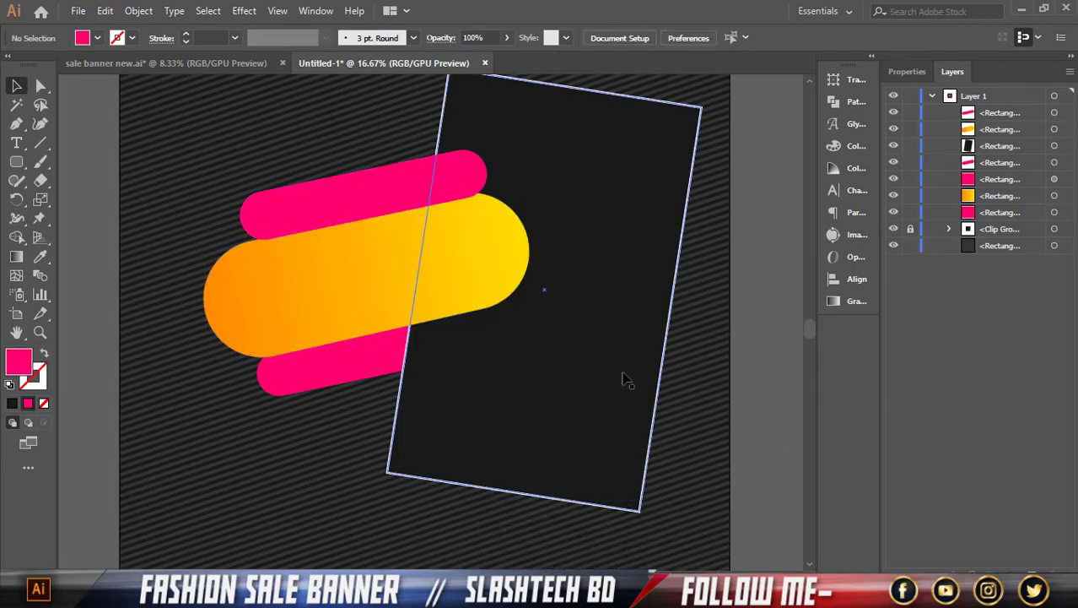
- Draw a circle with the Ellipse tool over the pills' left ends, slightly larger than the orange pill's height
right_click(16, 161)
left_click(80, 192)
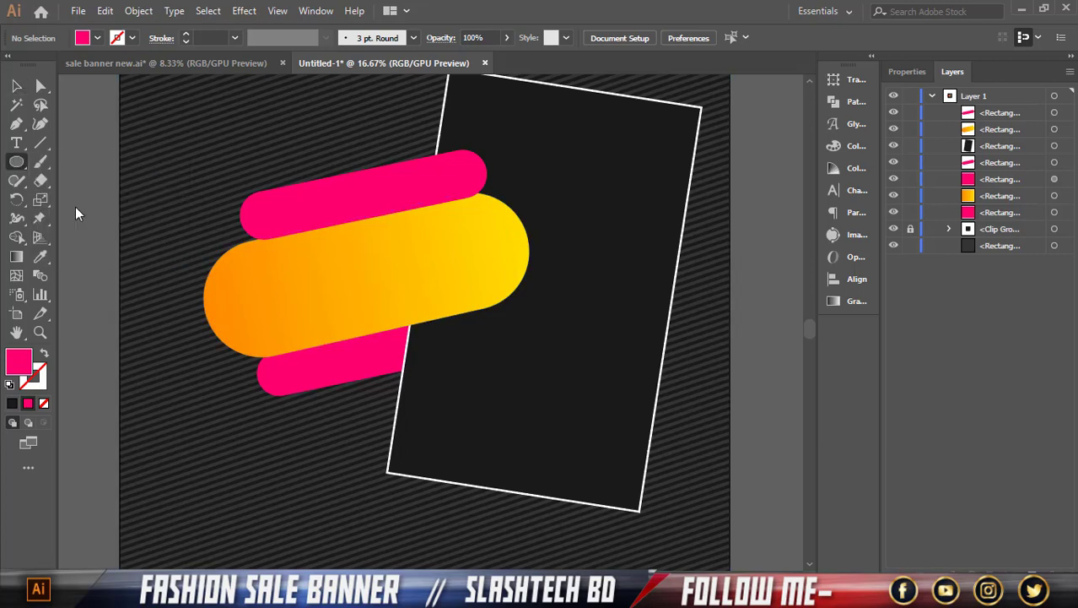
left_click_drag(397, 338, 375, 336)
key("v")
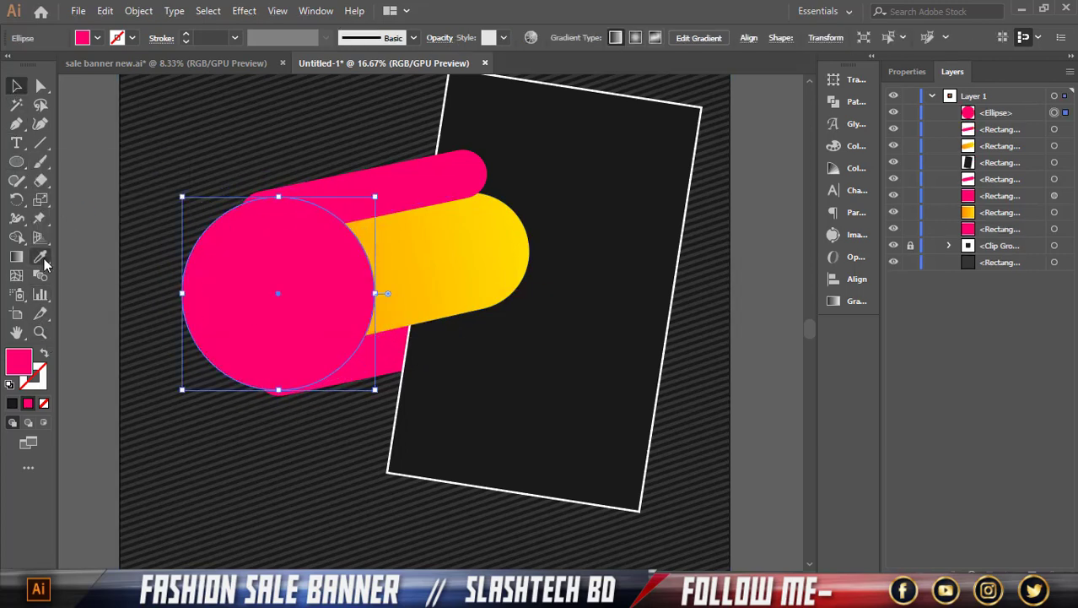
- Swap the circle's fill and stroke to leave an unfilled pink outline, and set the stroke weight to 13 pt
left_click(44, 358)
left_click(90, 93)
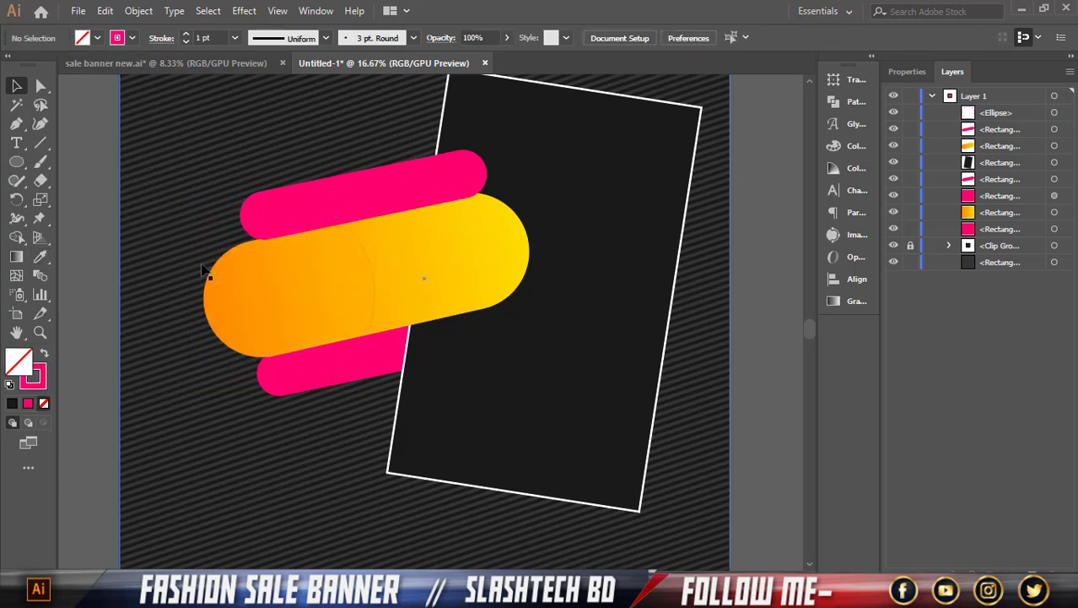
left_click(277, 293)
left_click(192, 43)
type("13")
key("Return")
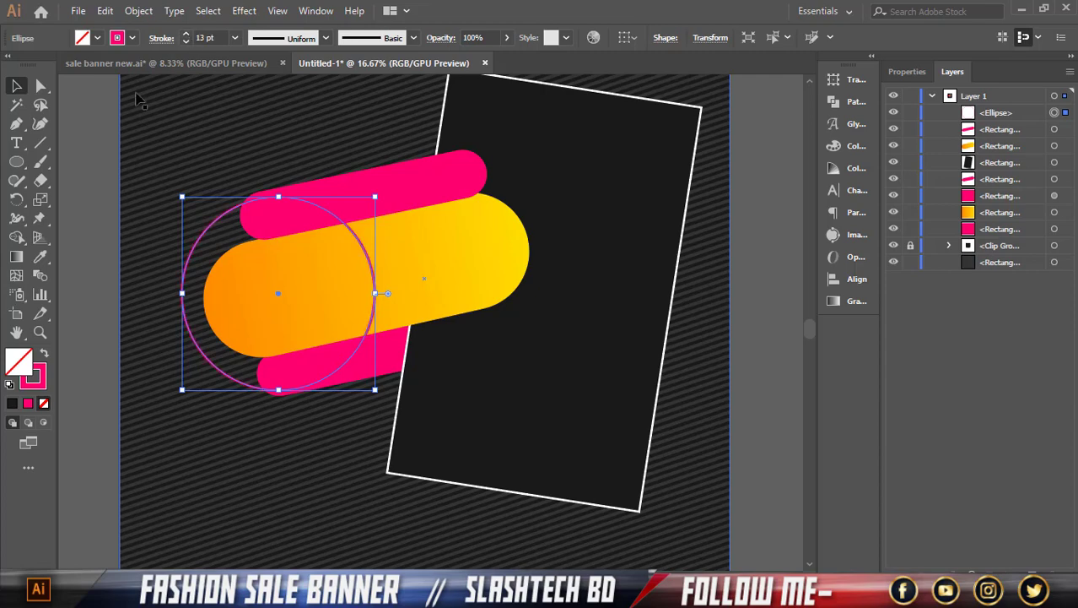
left_click(91, 138)
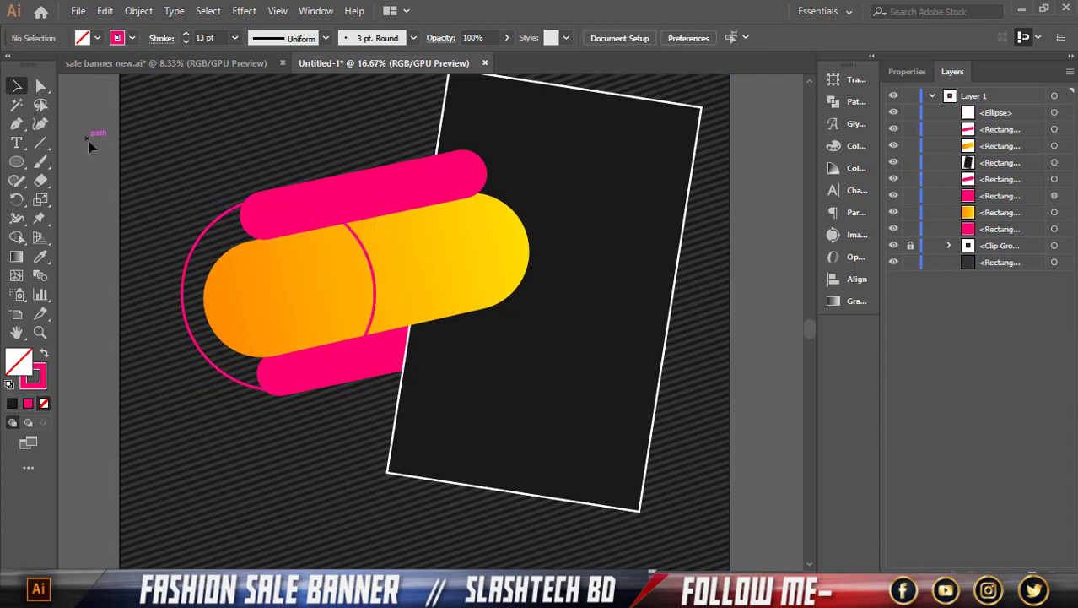
- Bring the upper pink pill and the orange pill in front of the circle outline
left_click(299, 222)
left_click(303, 285, "shift")
right_click(300, 271)
mouse_move(338, 499)
left_click(515, 503)
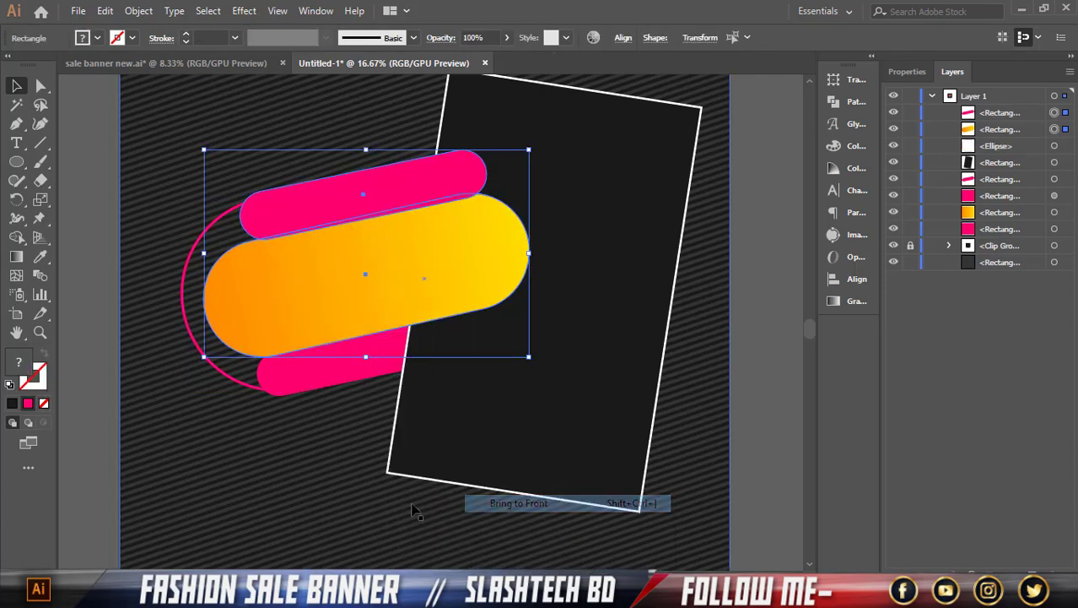
left_click(133, 426)
- Bring the lower pink pill to the front, then restack the upper pink and orange pills above it
left_click(321, 383)
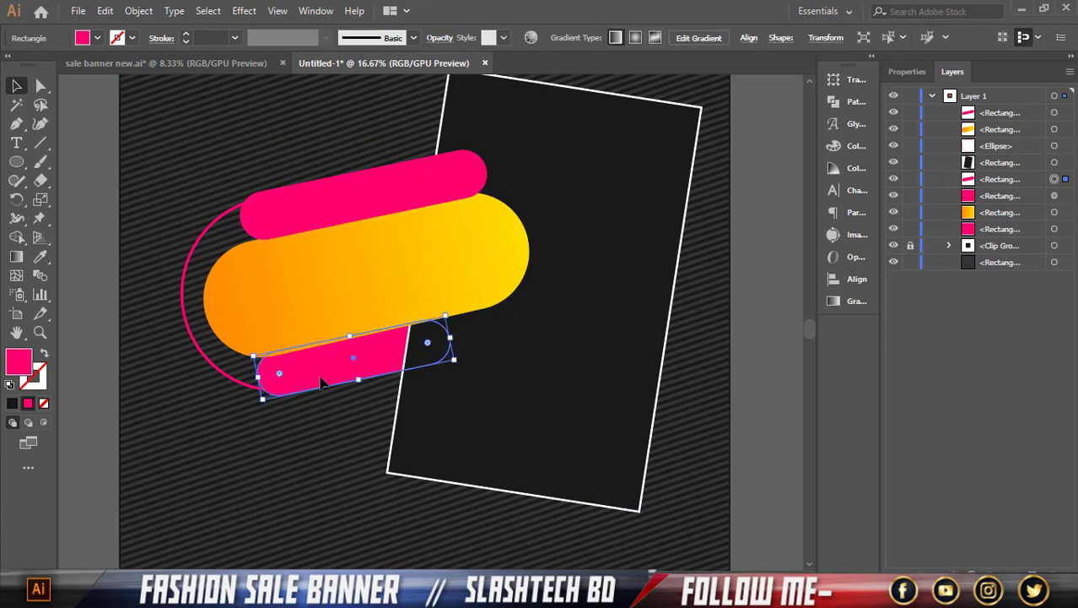
right_click(322, 383)
mouse_move(525, 292)
left_click(582, 292)
left_click(361, 291)
left_click(345, 206, "shift")
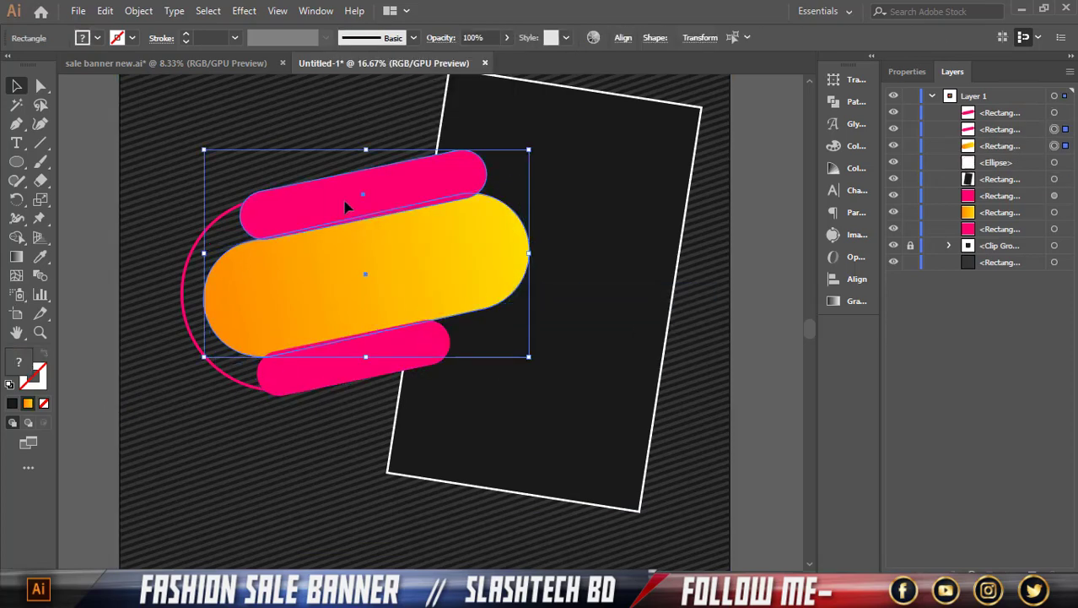
right_click(344, 206)
mouse_move(429, 433)
left_click(553, 434)
left_click(765, 401)
left_click(578, 383)
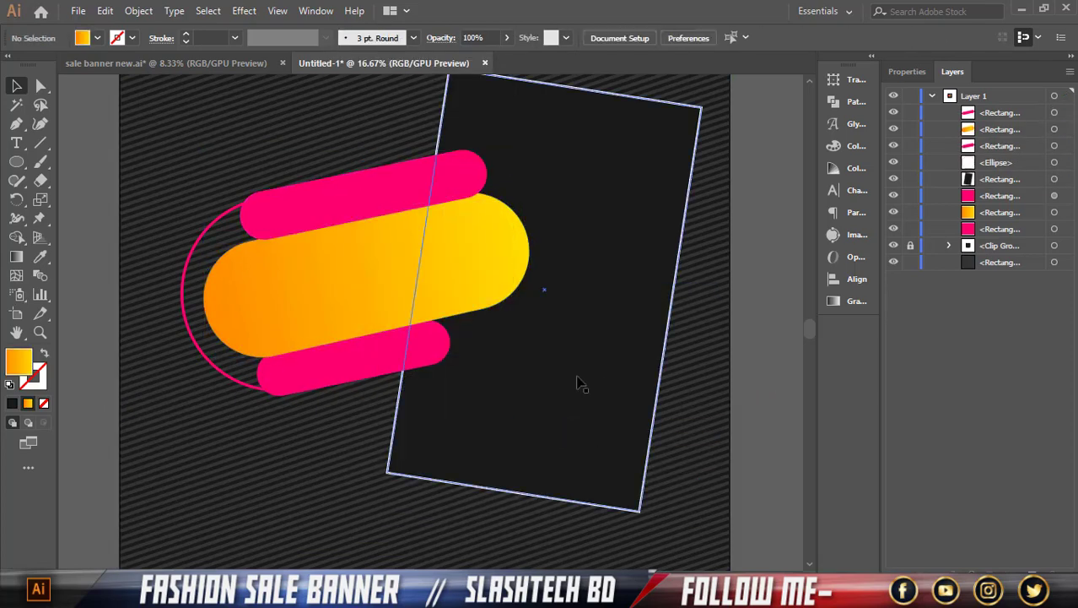
- Change the lower pill's gradient from pink to white at its start stop and near-white grey at its end stop
left_click(409, 371)
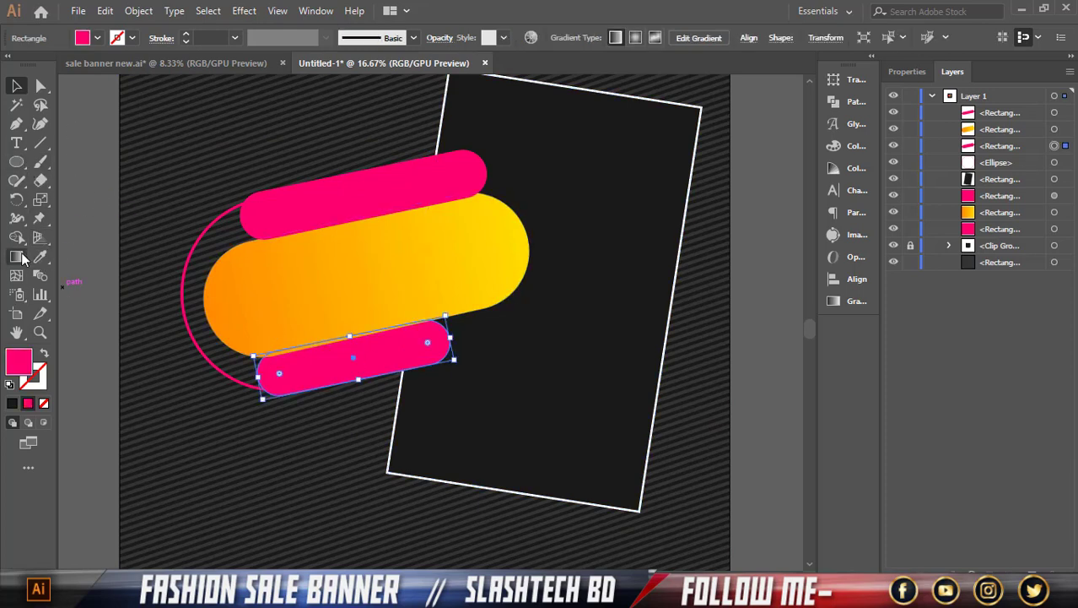
left_click(844, 301)
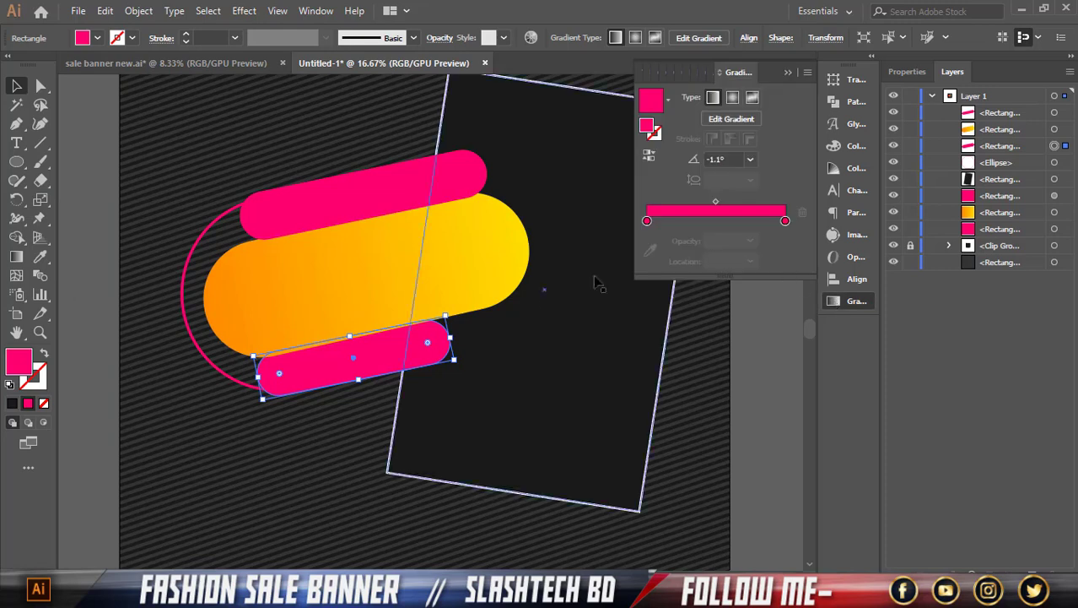
left_click(784, 222)
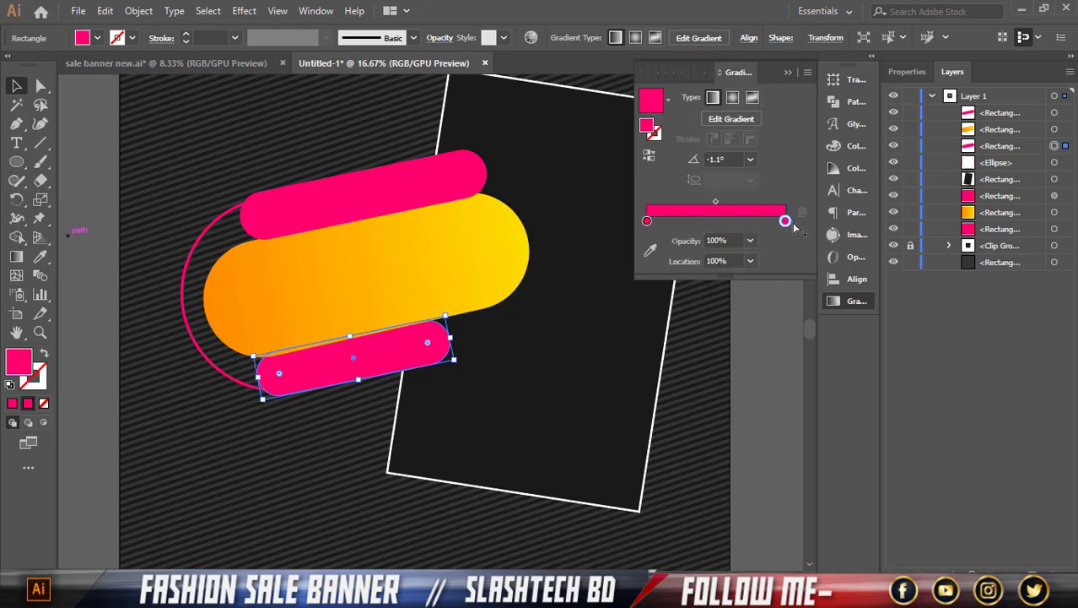
double_click(787, 222)
left_click(582, 306)
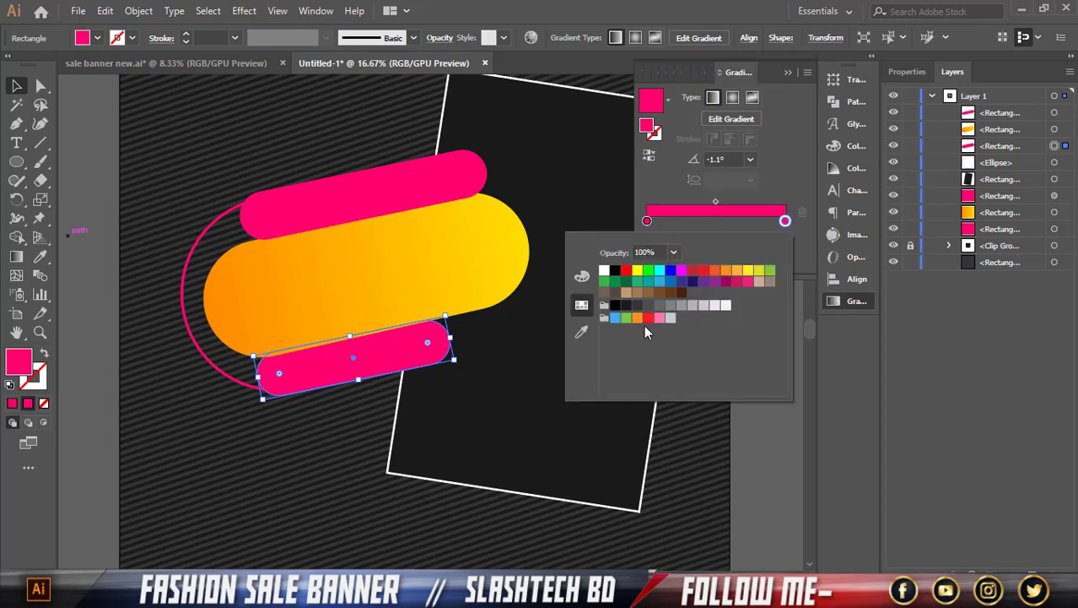
left_click(728, 306)
double_click(647, 221)
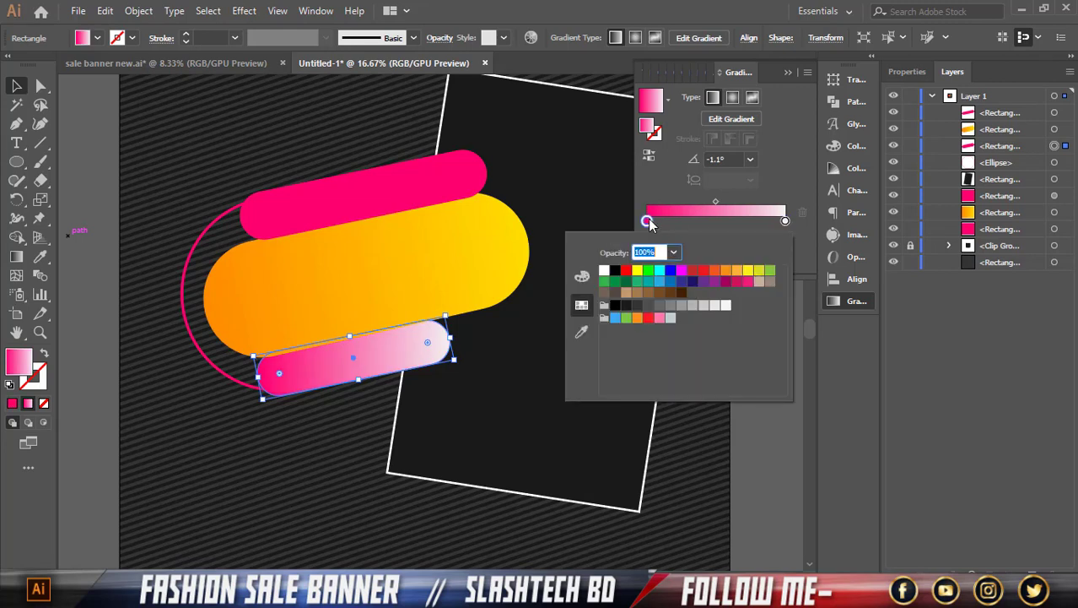
left_click(724, 306)
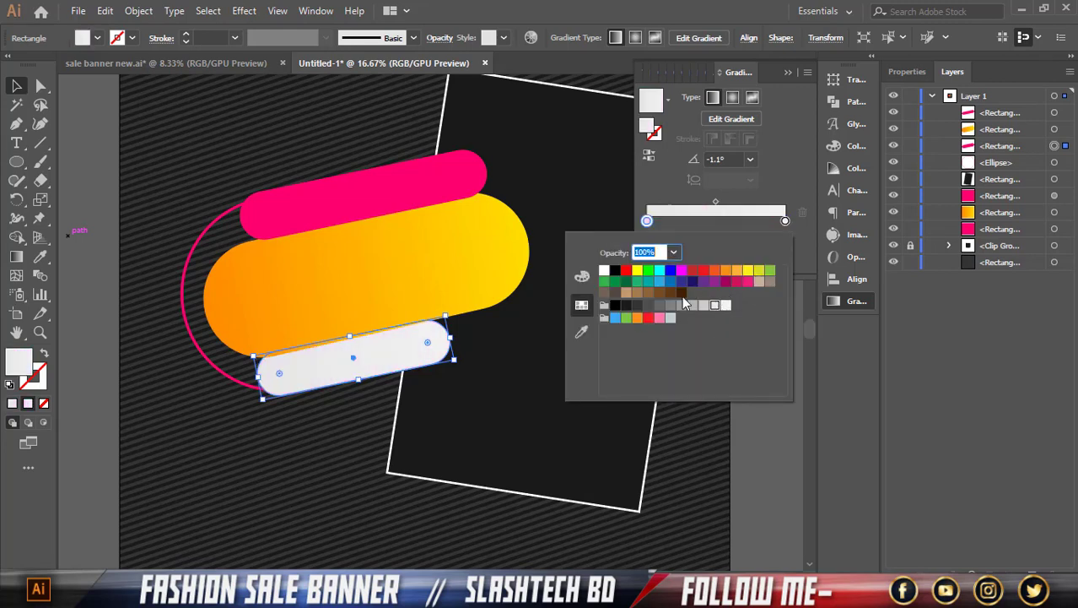
left_click(606, 271)
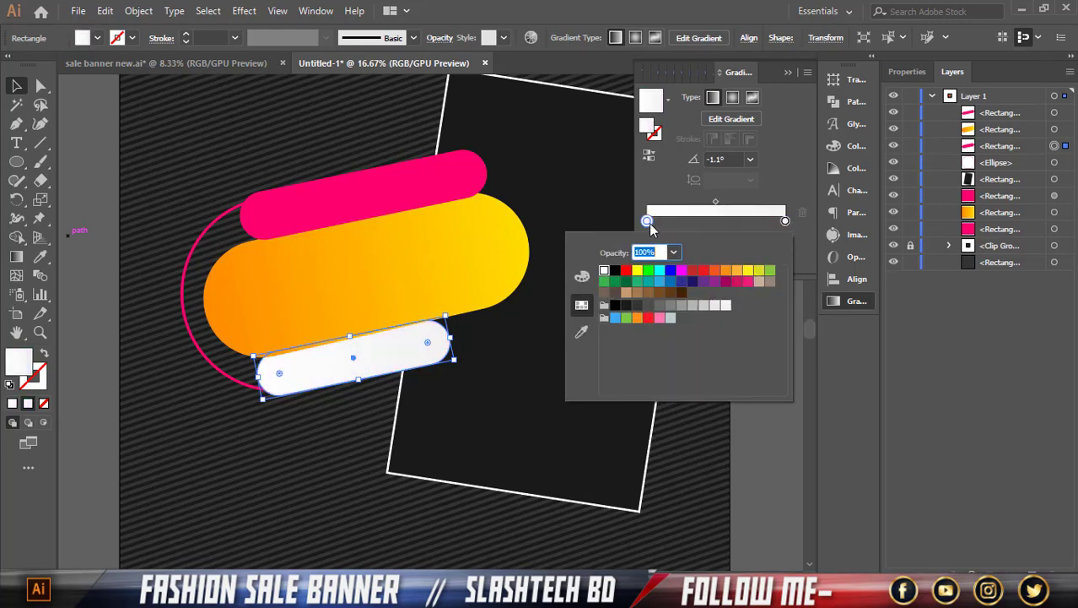
- Tint the lower pill's gradient pale yellow at its start stop and pale lavender F2E4FF at its end stop
double_click(647, 221)
left_click(583, 276)
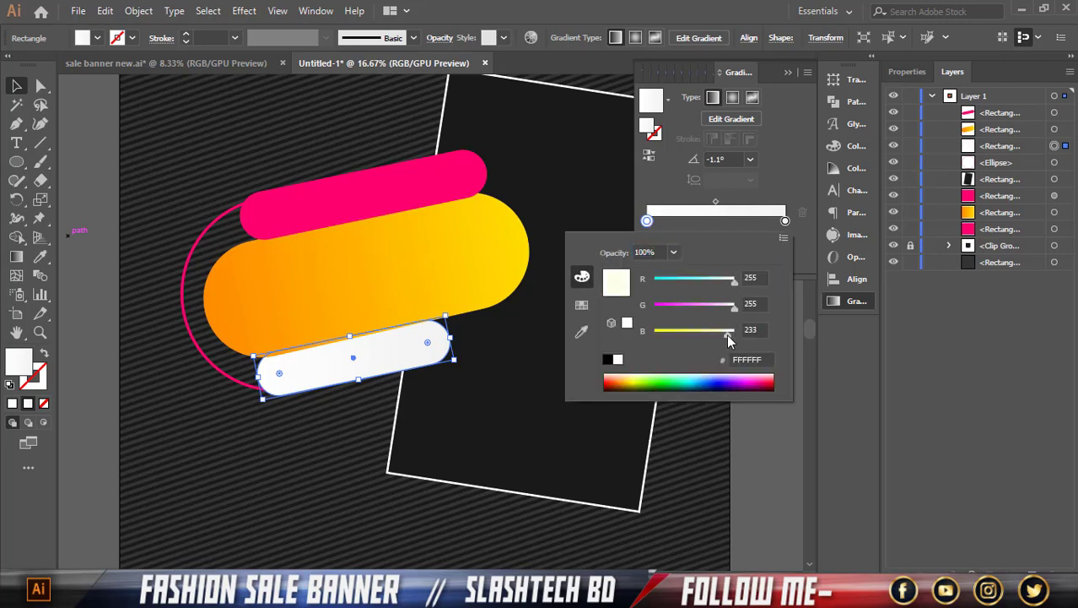
double_click(785, 220)
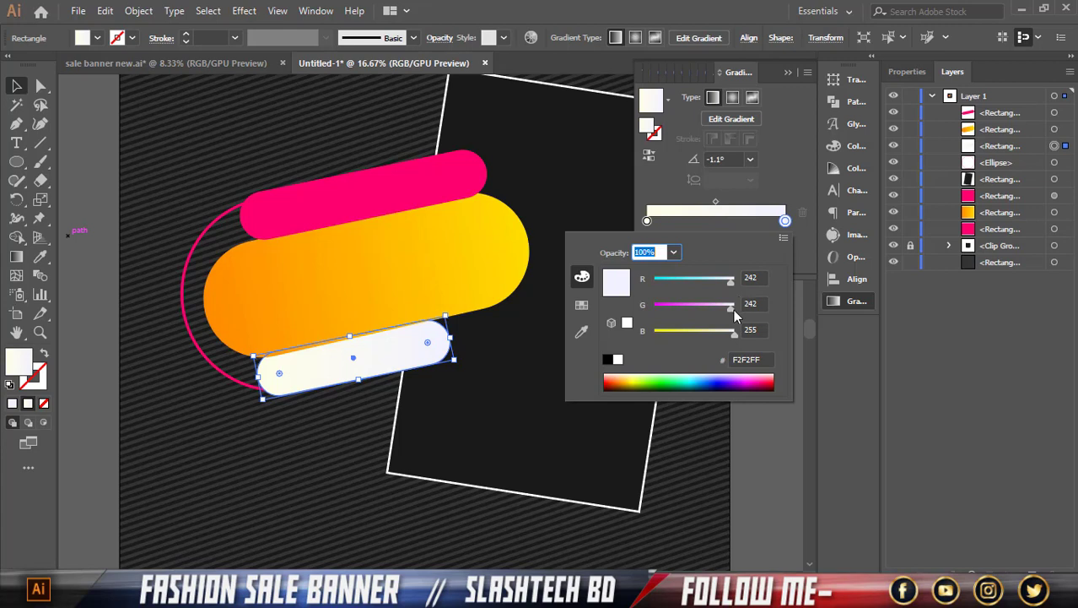
left_click_drag(733, 309, 724, 309)
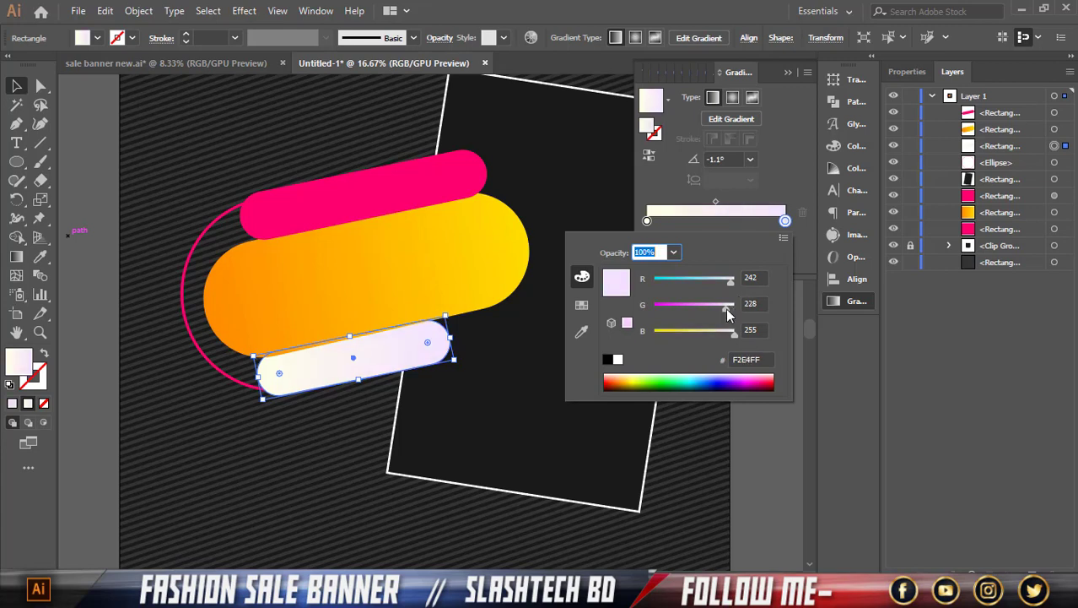
left_click(783, 452)
left_click(782, 453)
left_click(789, 72)
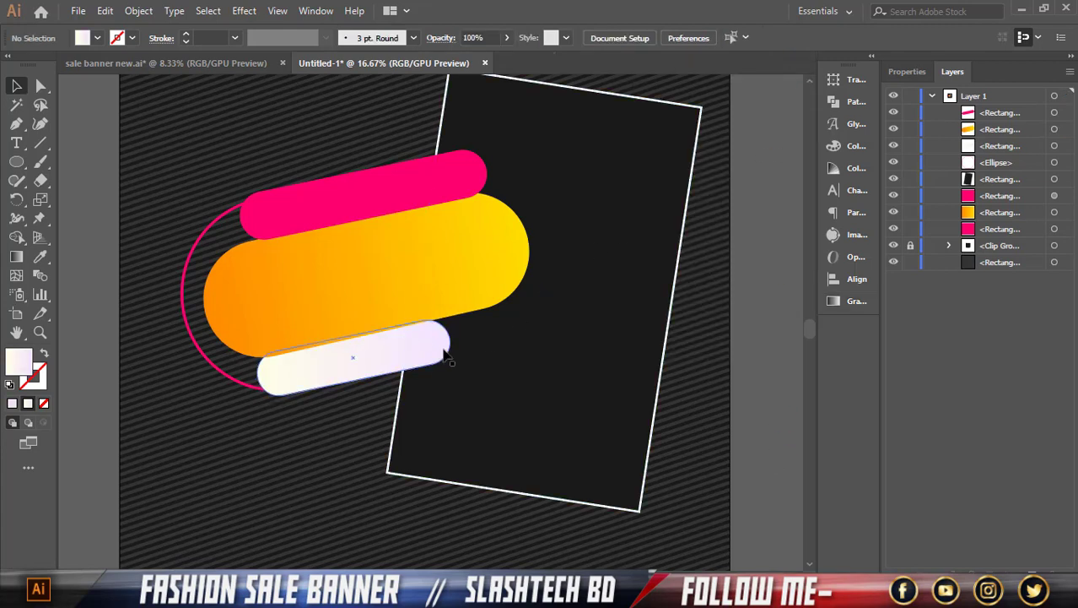
- Place the dark panel in front of the white pill, with the pink and orange pills above the panel
right_click(513, 325)
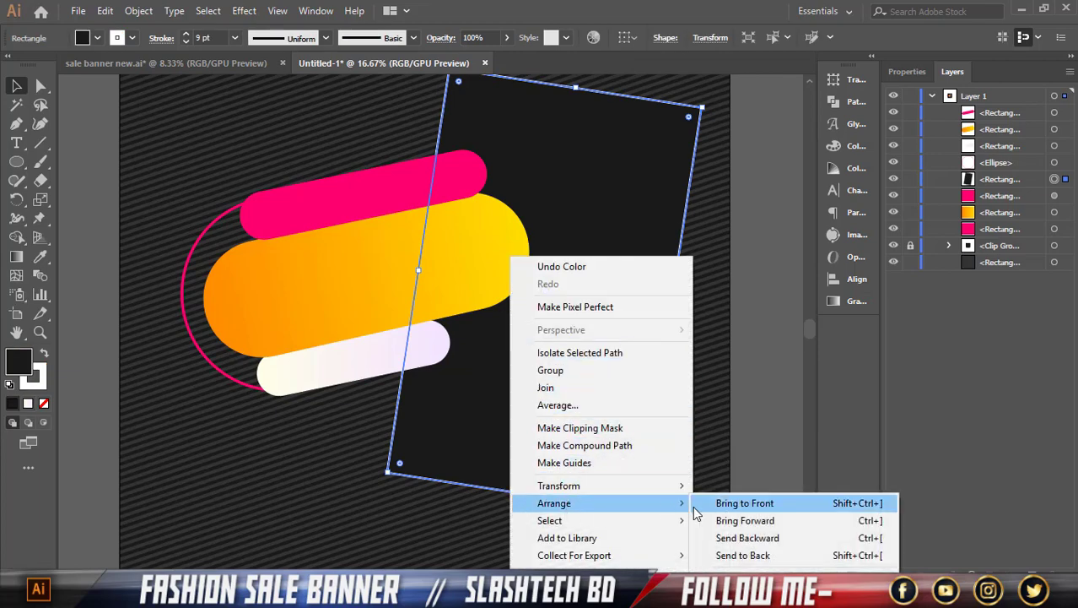
left_click(709, 504)
left_click(384, 268)
left_click(368, 211, "shift")
right_click(369, 208)
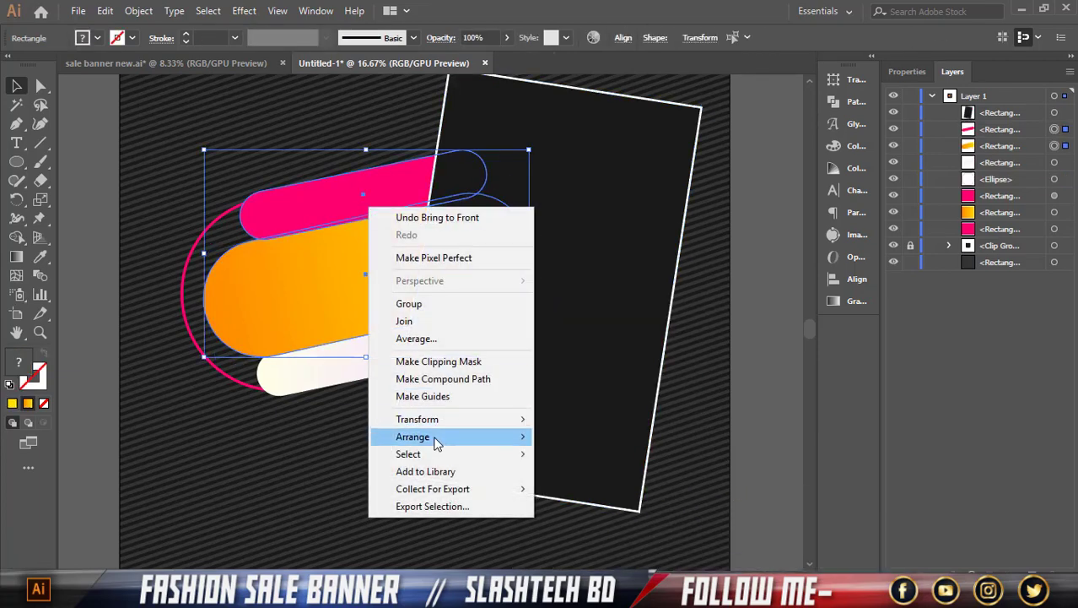
mouse_move(438, 444)
left_click(666, 437)
left_click(669, 448)
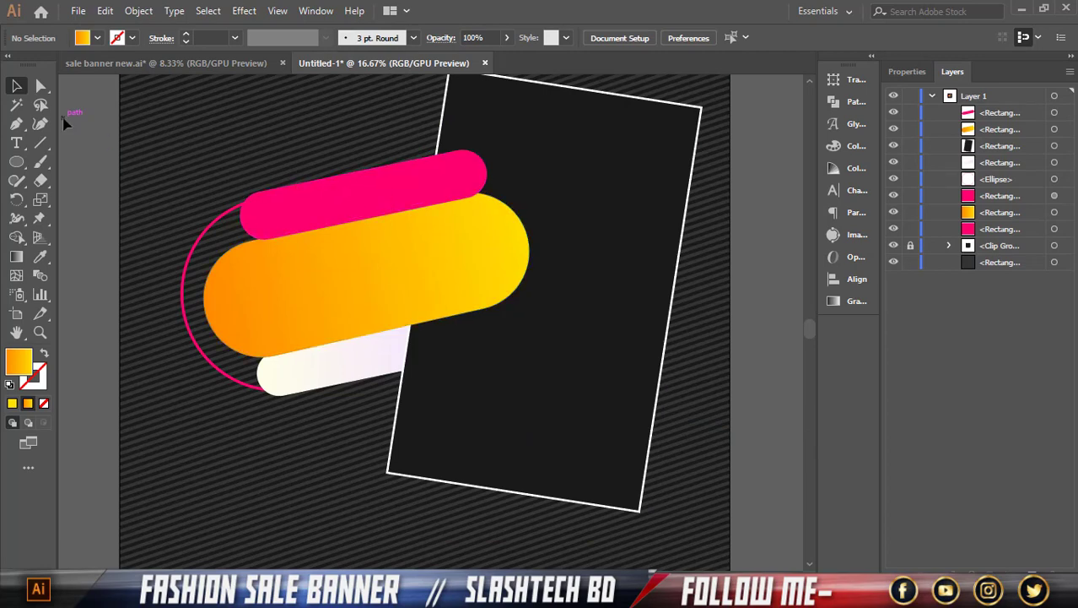
- Draw a closed triangle with the Pen tool, rising above the pink pill with its base lying along the pill
left_click_drag(319, 200, 319, 131)
key("ctrl+minus")
left_click(318, 127)
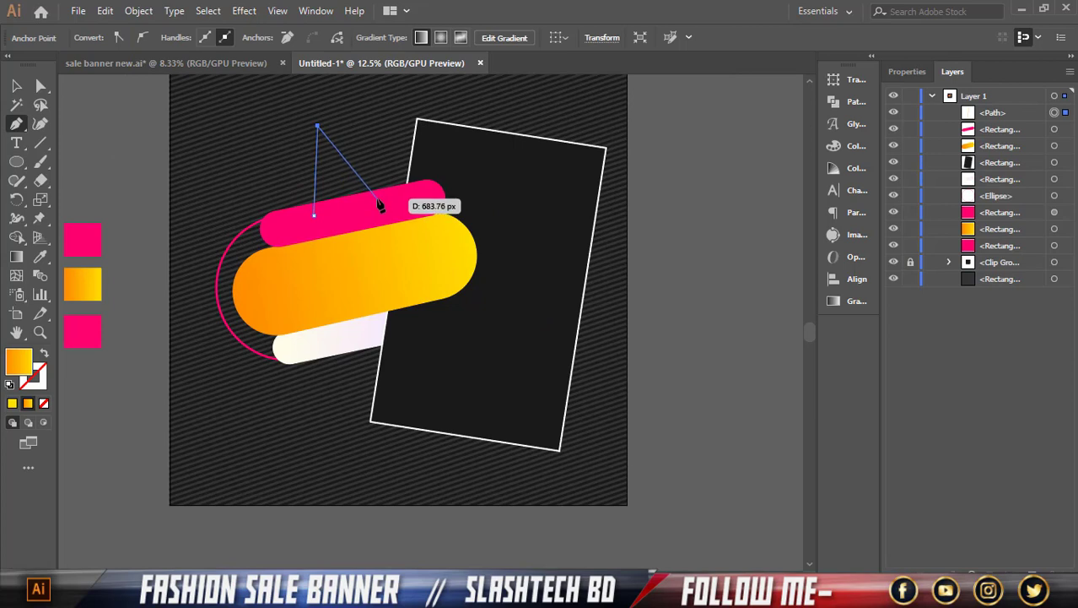
left_click(376, 200)
left_click(316, 213)
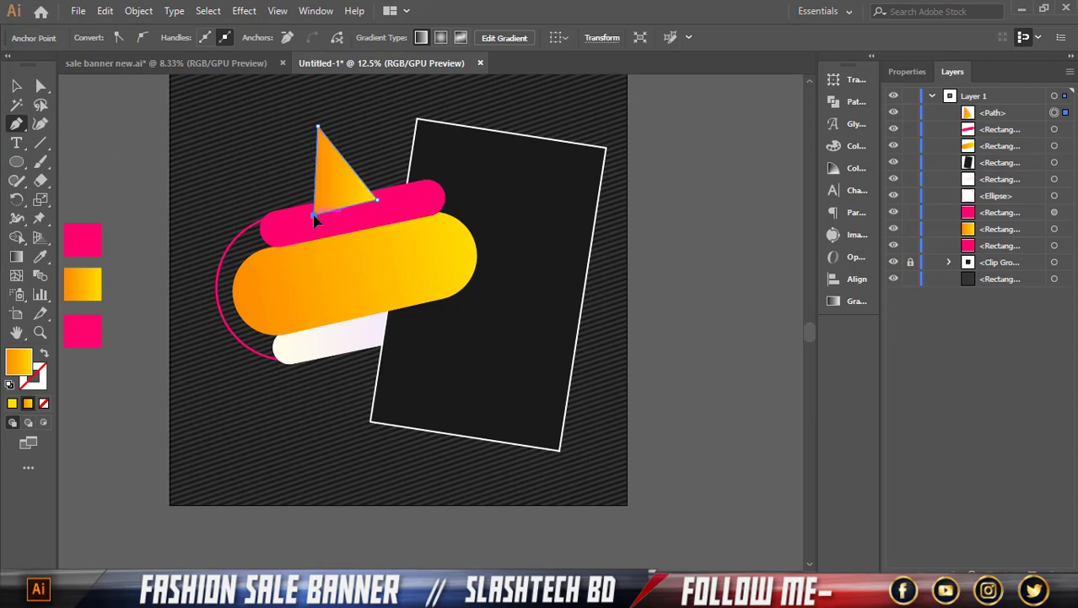
left_click(17, 86)
- Give the triangle no fill and a white stroke 6 pt thick
left_click(44, 355)
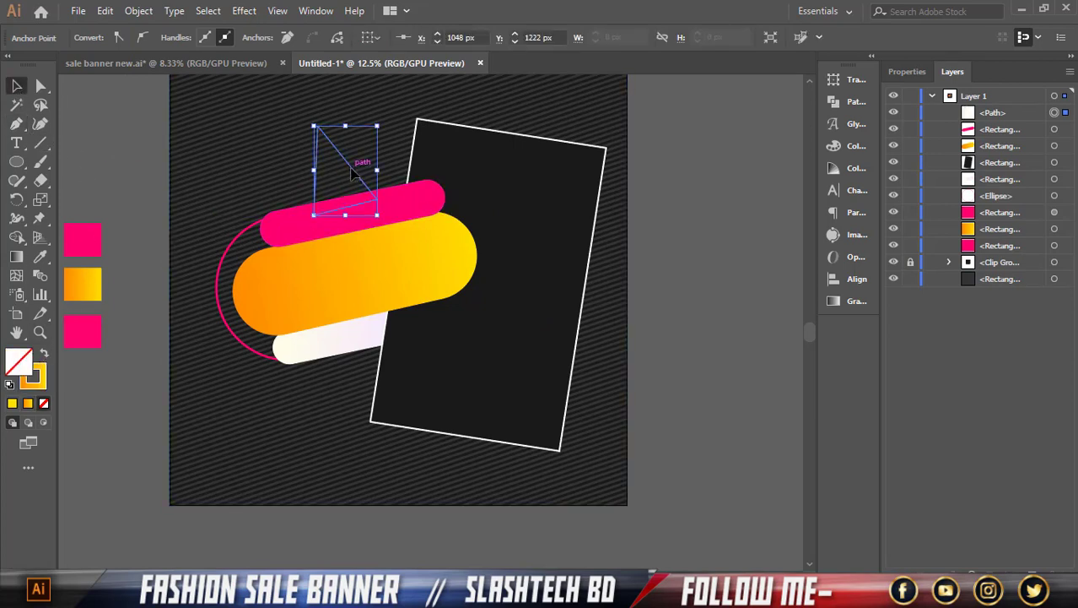
left_click(81, 37)
left_click(95, 169)
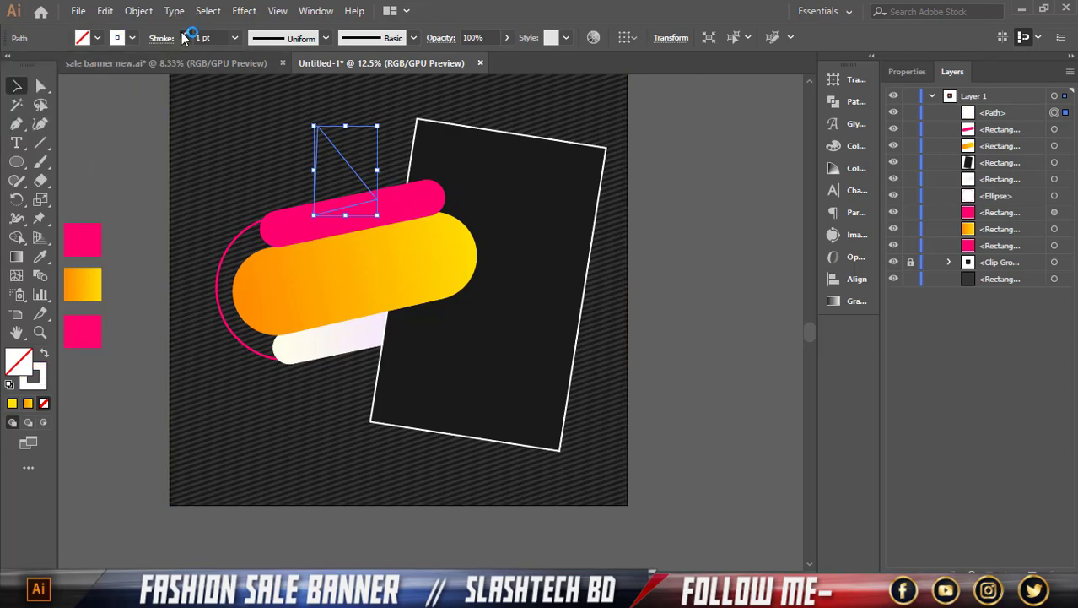
left_click(188, 36)
left_click(110, 137)
- Bring the pink pill in front of the triangle so it covers the triangle's base
scroll(376, 215, "up", 1)
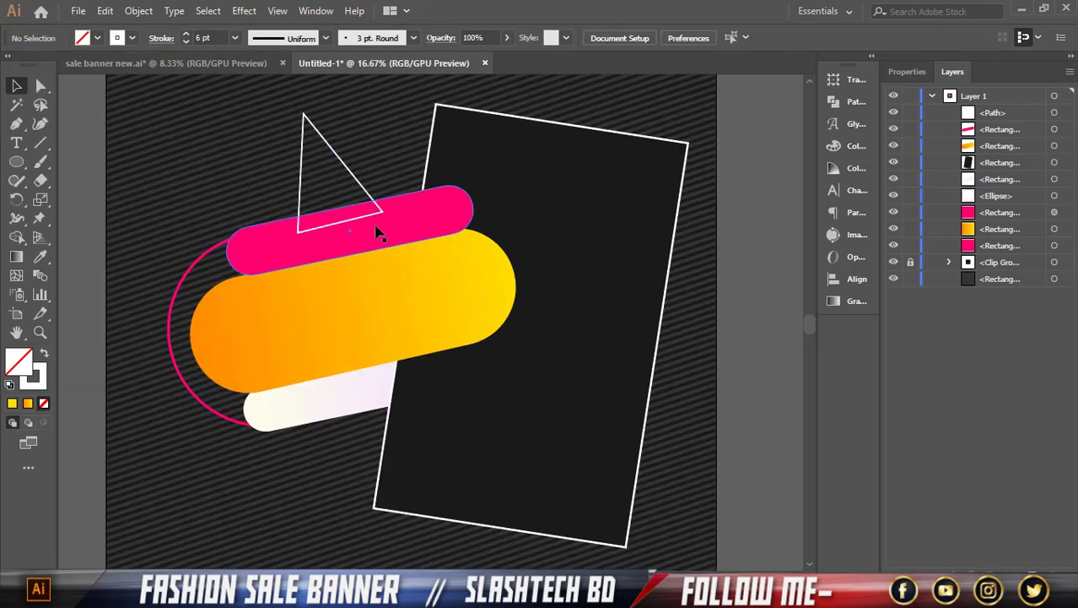
right_click(377, 234)
mouse_move(400, 471)
left_click(591, 470)
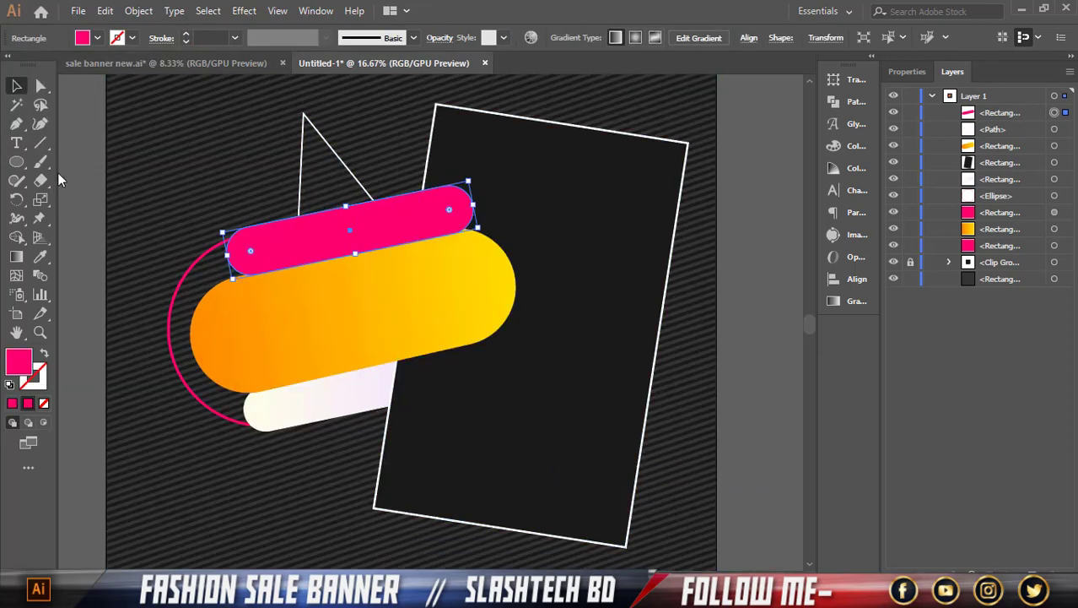
- Widen the white triangle outline, shift it slightly along the pink pill, and tilt it slightly clockwise
left_click(349, 168)
left_click(354, 173)
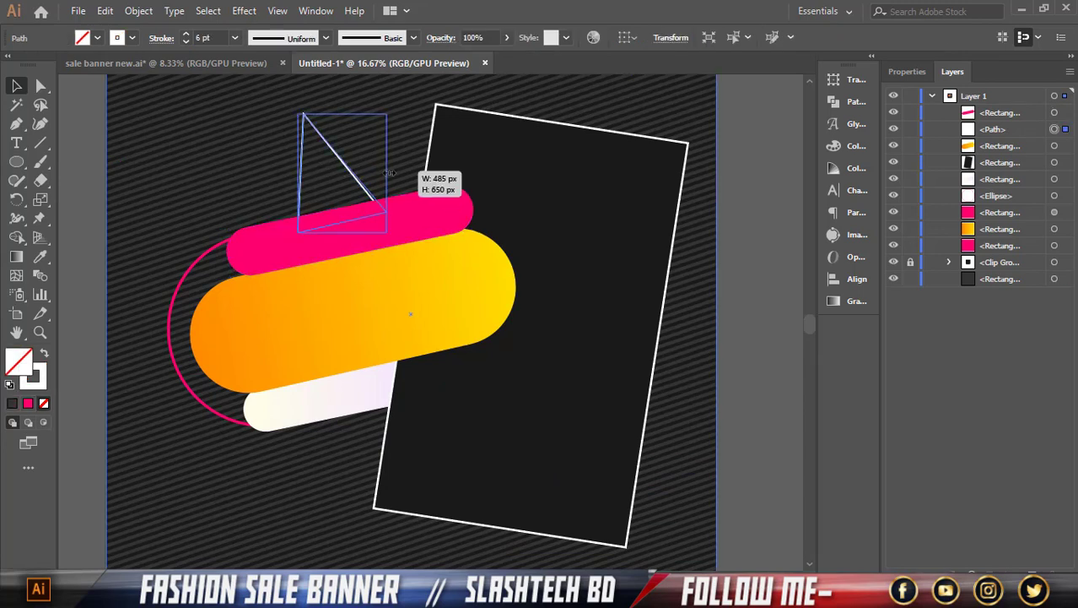
left_click_drag(389, 173, 393, 173)
left_click_drag(298, 233, 294, 235)
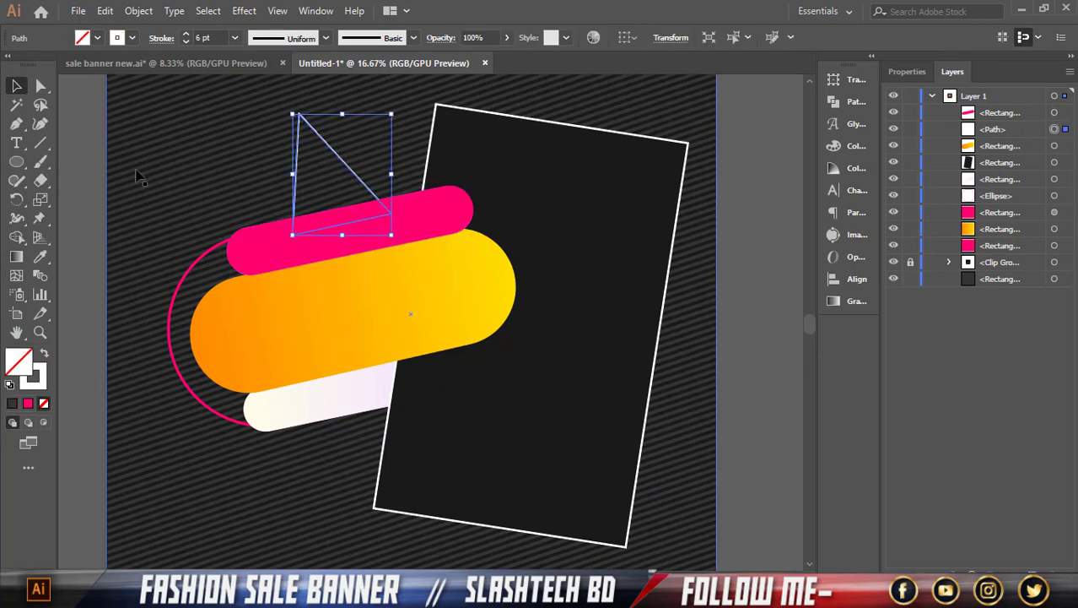
left_click(125, 179)
left_click_drag(349, 168, 357, 174)
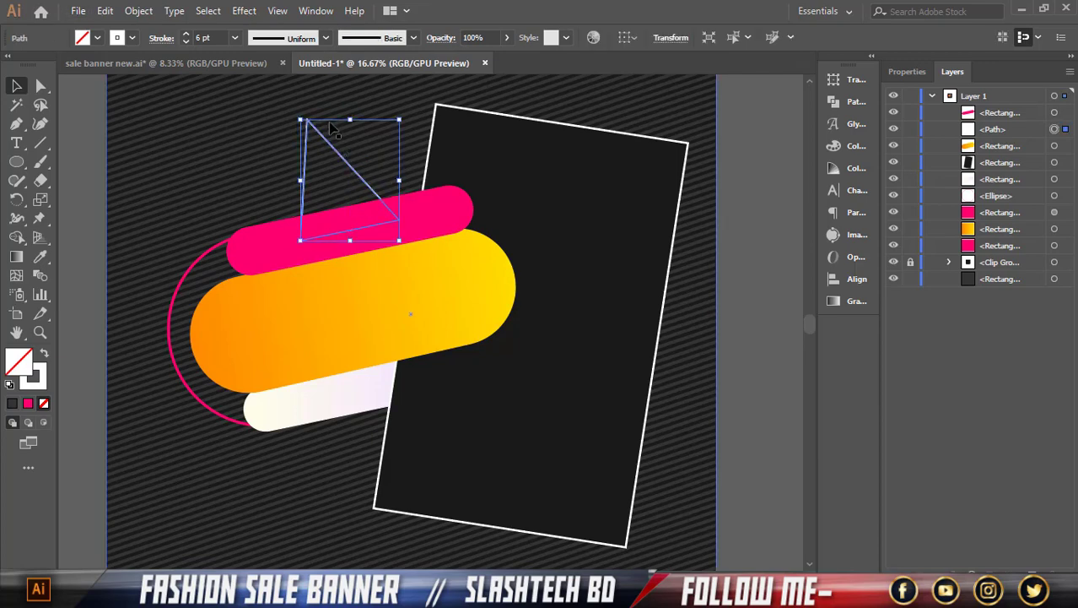
left_click_drag(304, 111, 312, 107)
left_click(253, 133)
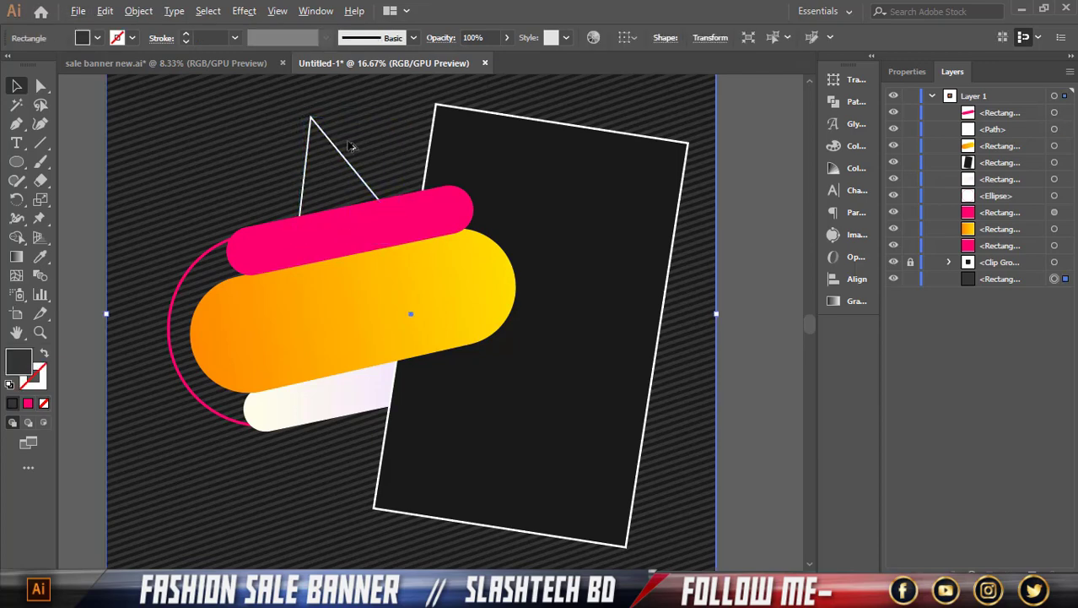
scroll(348, 141, "down", 1)
left_click(686, 238)
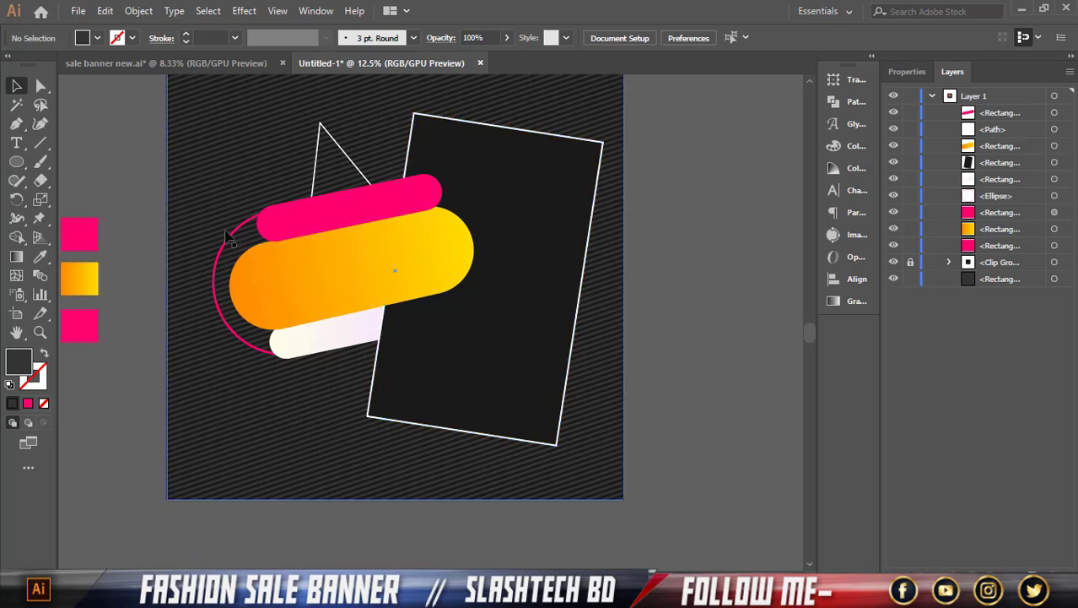
- Draw a five-point filled shape with the Pen tool, overlapping the white pill and the lower edge of the dark panel
key("p")
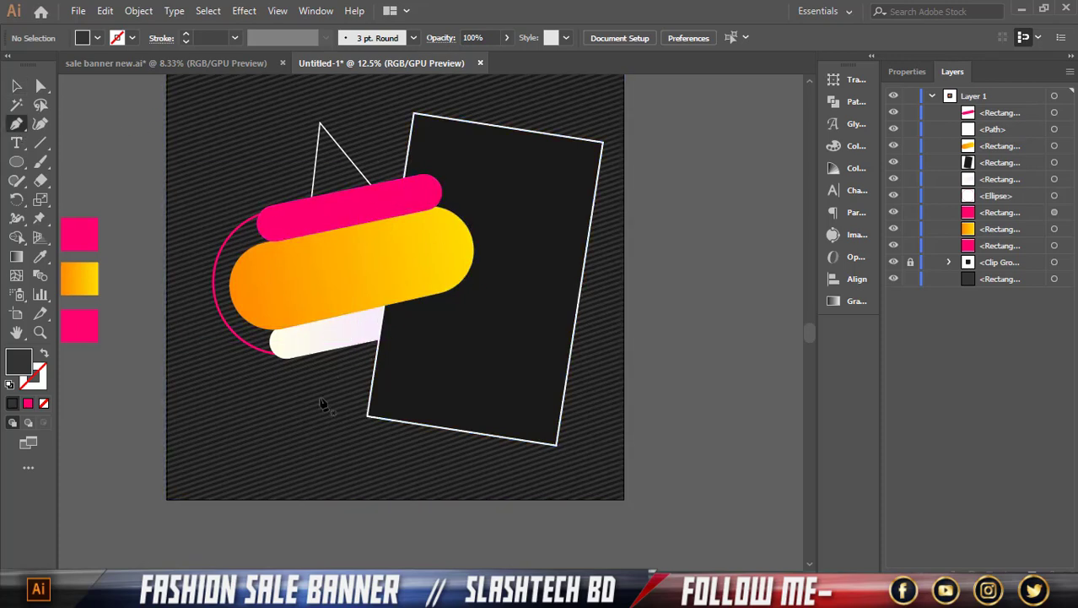
left_click(338, 342)
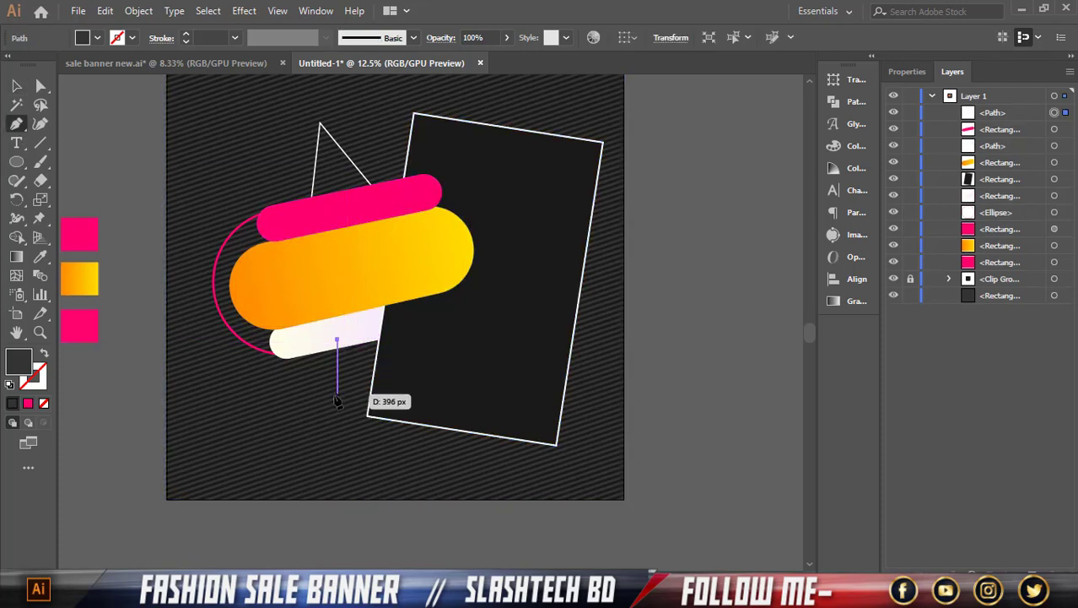
left_click(337, 393)
left_click(384, 367)
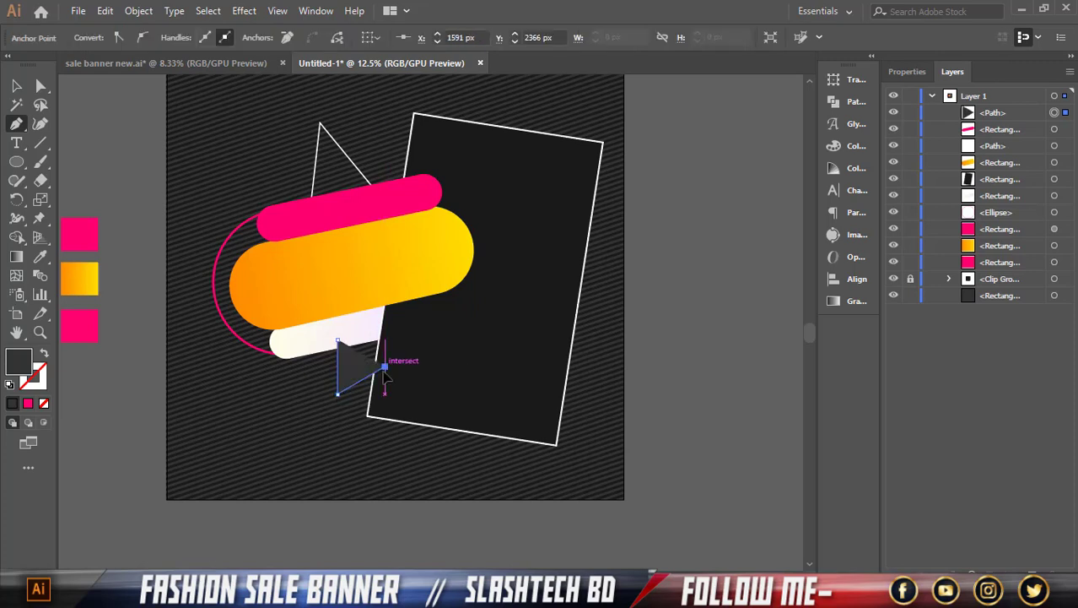
left_click(404, 326)
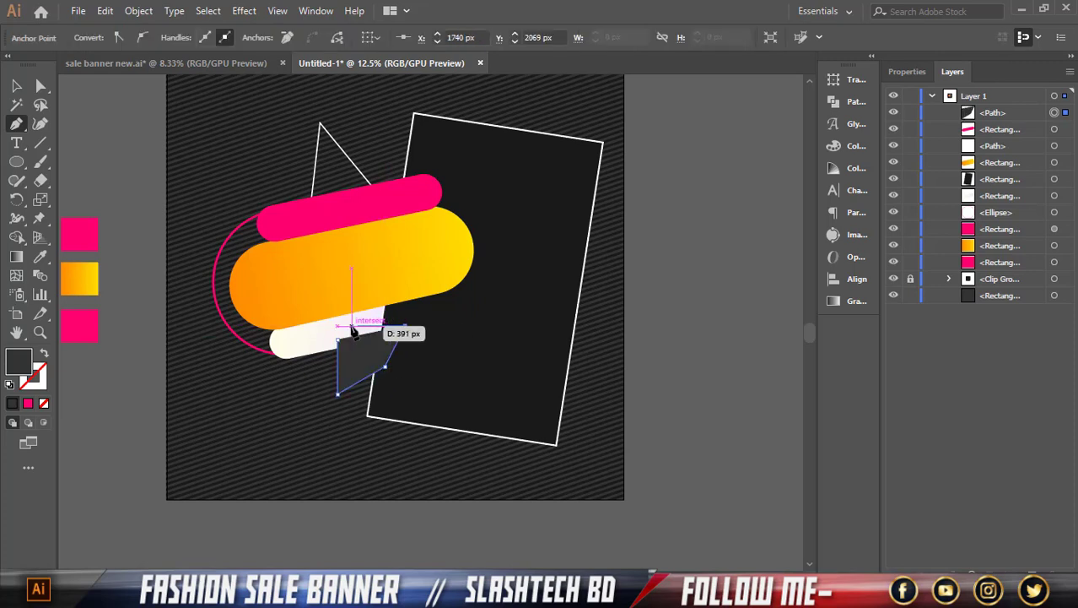
left_click(349, 326)
key("v")
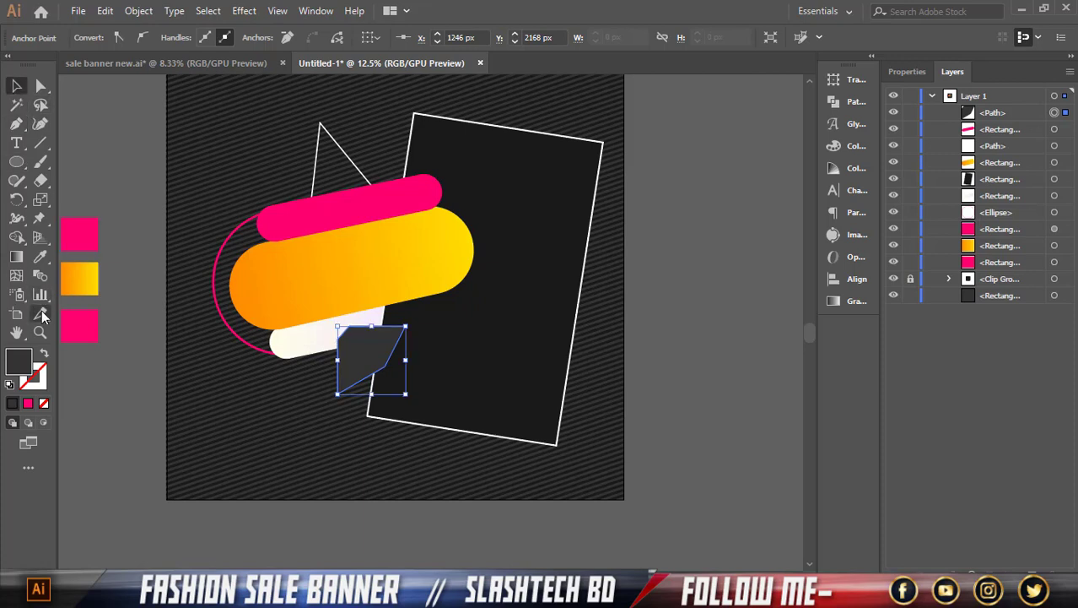
- Sample the pink pill's colour for the new five-point shape and swap it to a pink stroke with no fill
left_click(41, 258)
left_click(325, 211)
key("v")
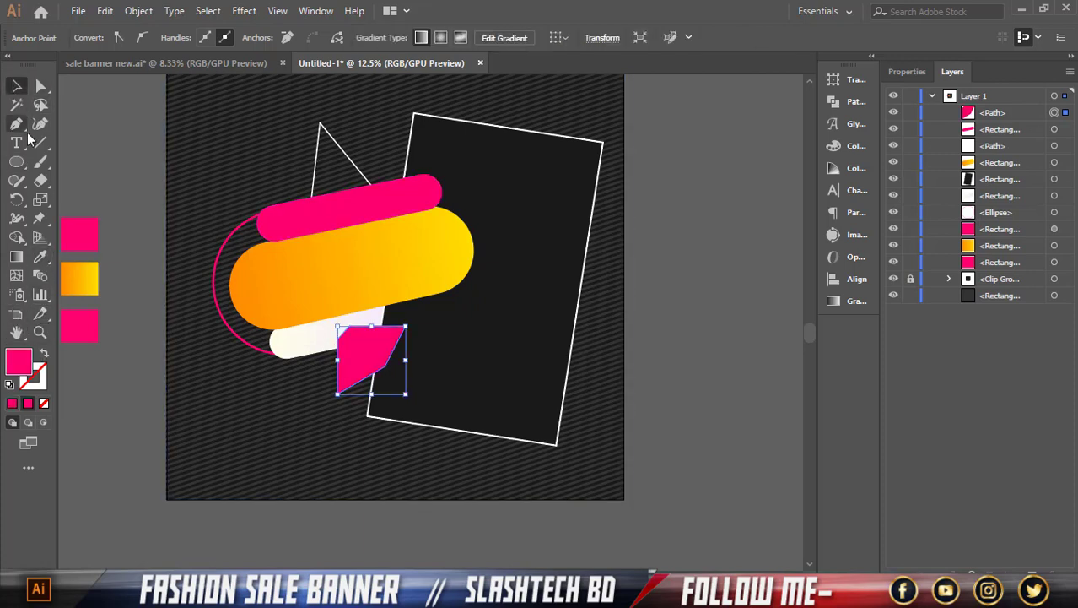
left_click(44, 356)
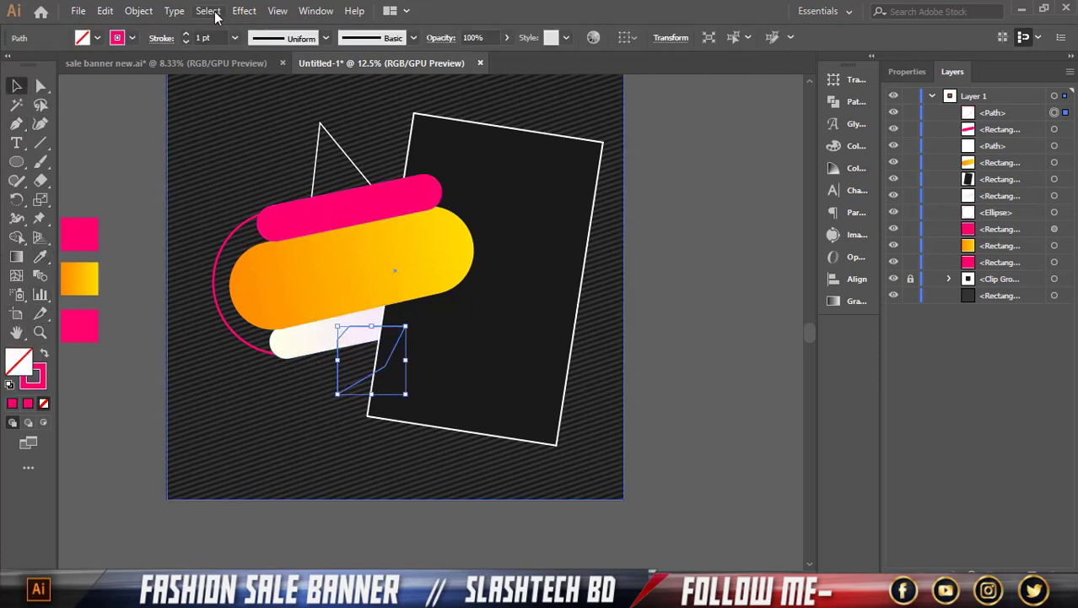
left_click(136, 128)
- Bring the dark panel to the front, followed by the white pill above it
left_click(421, 346)
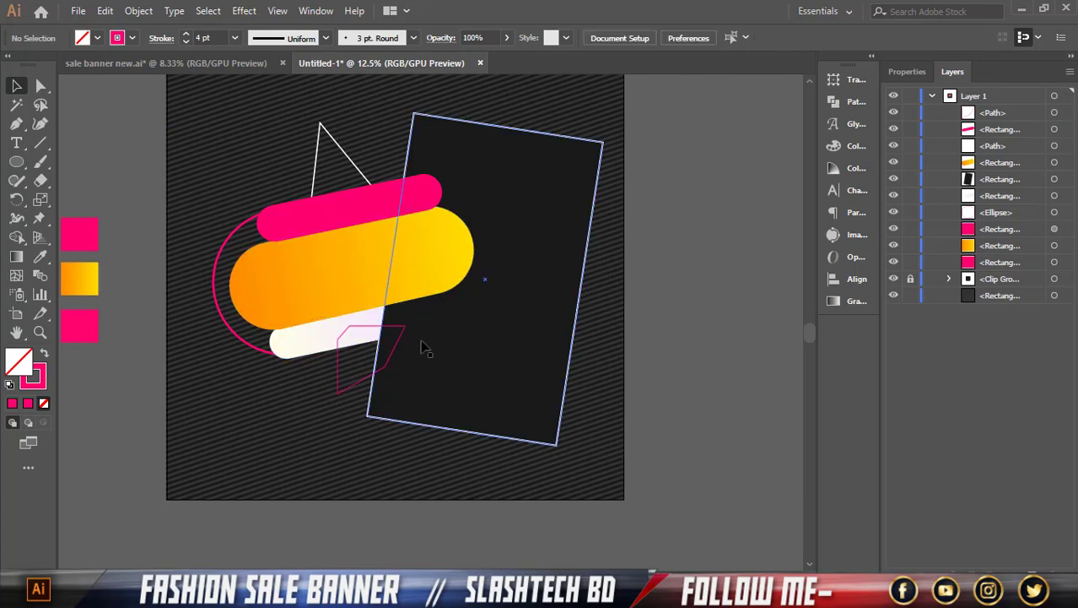
right_click(422, 346)
mouse_move(590, 256)
left_click(633, 256)
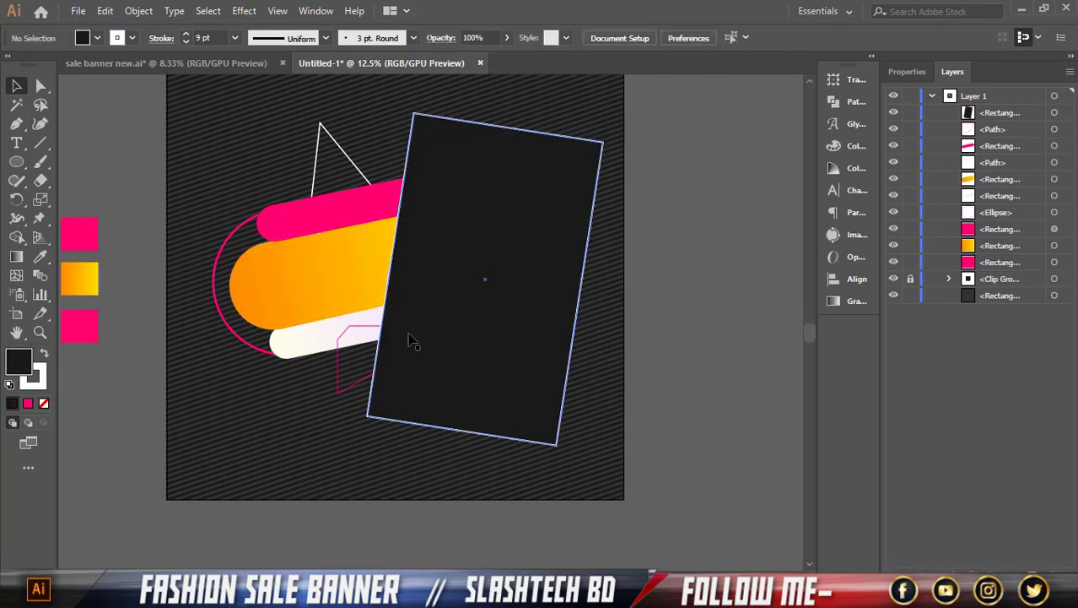
left_click(375, 279)
right_click(345, 321)
mouse_move(490, 435)
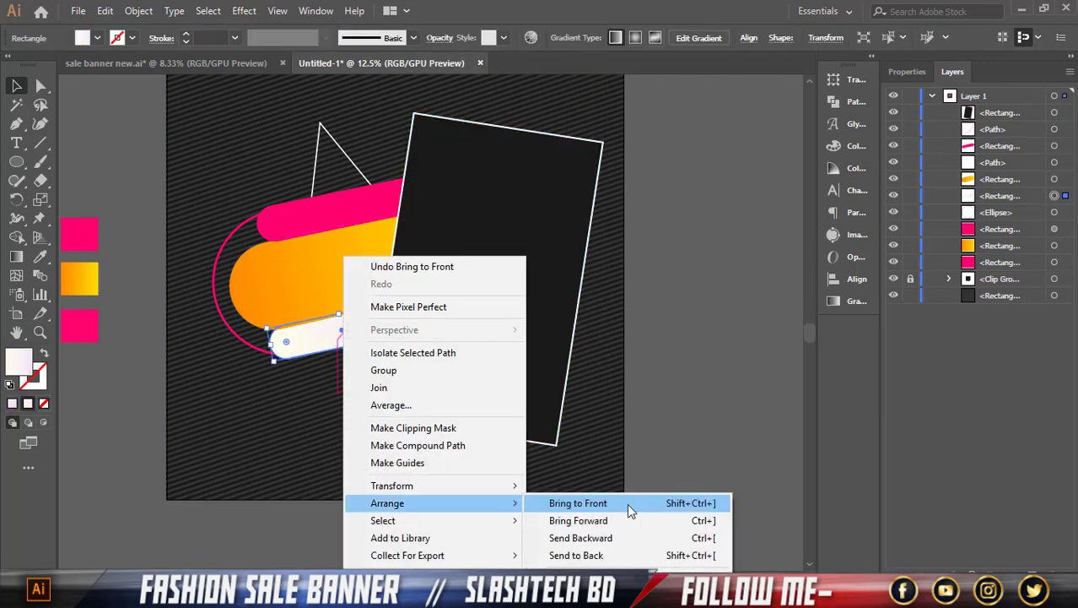
left_click(630, 506)
left_click(628, 515)
- Bring the pink and orange pills together to the front of the stack
left_click(361, 287)
left_click(361, 207, "shift")
right_click(362, 205)
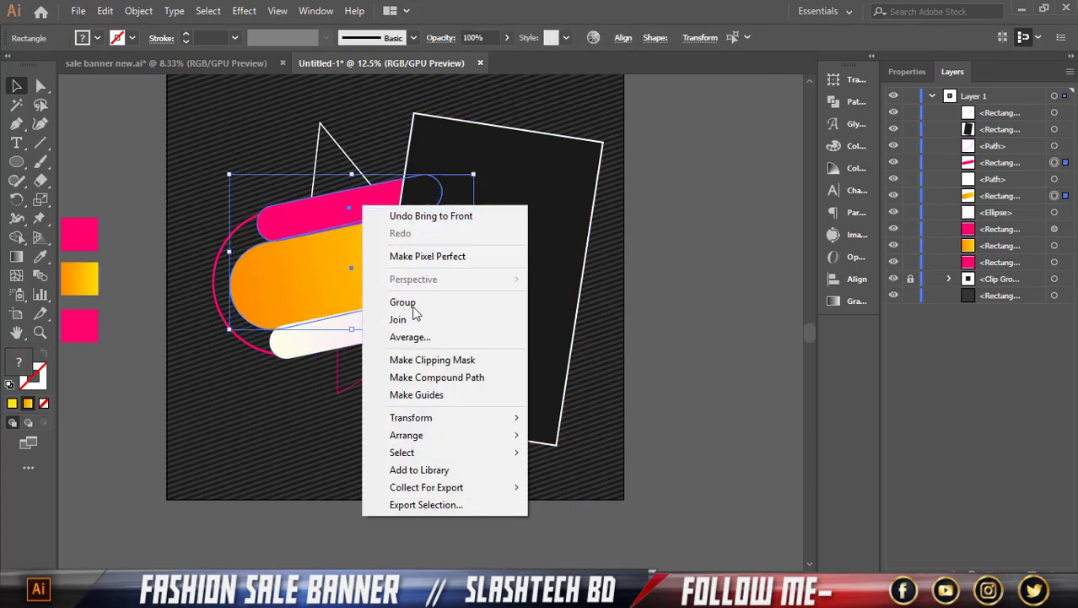
mouse_move(432, 439)
left_click(714, 435)
left_click(713, 435)
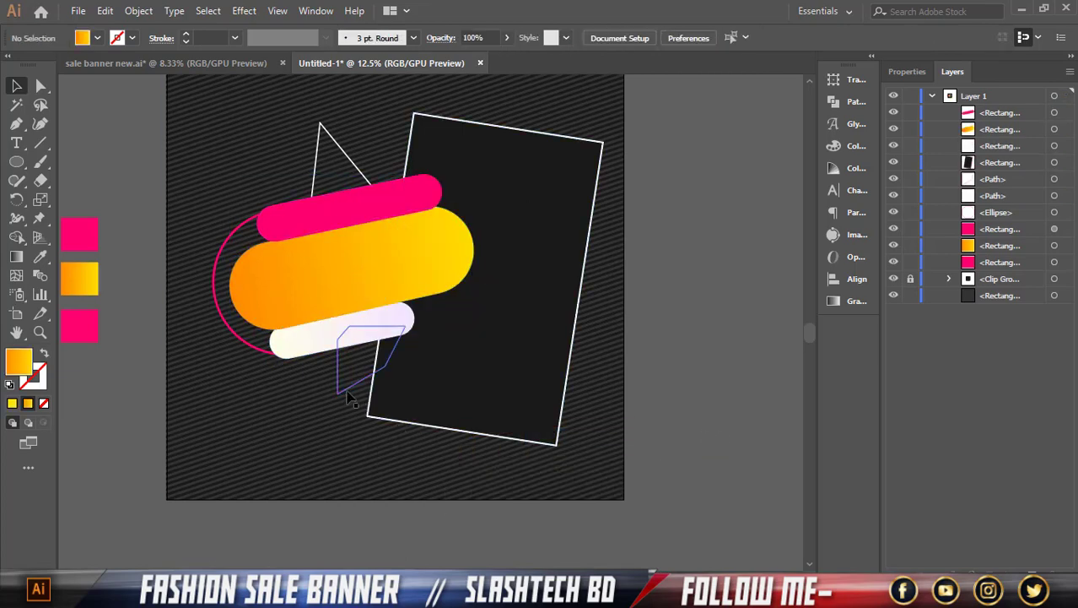
- Set the stroke of the pink five-point outline beneath the white pill to 9 pt
left_click(252, 348)
left_click(253, 347)
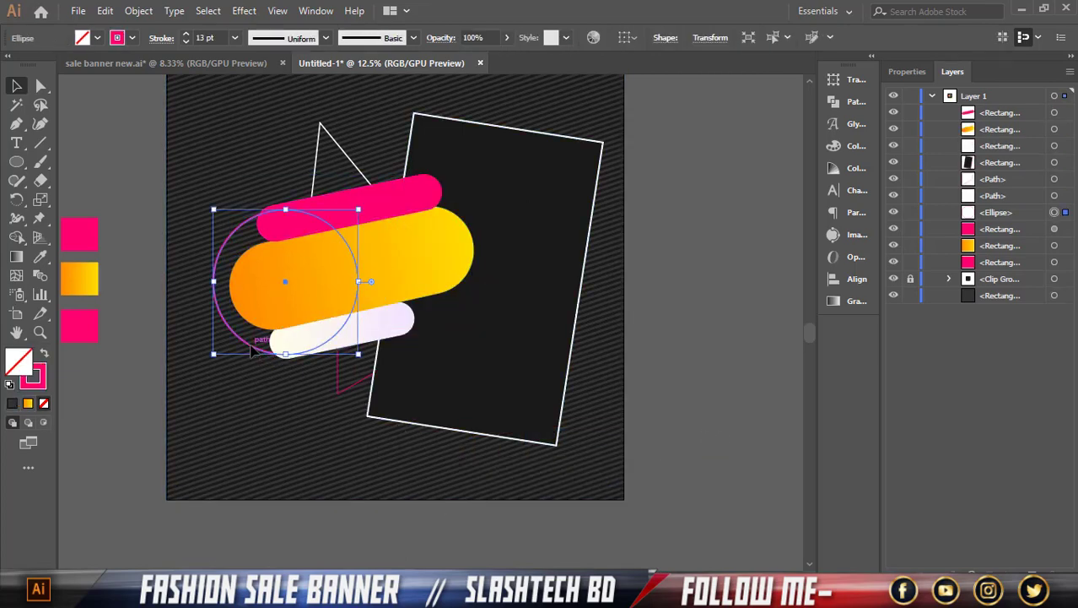
left_click(344, 393)
left_click(186, 33)
left_click(186, 34)
left_click(187, 34)
left_click(186, 34)
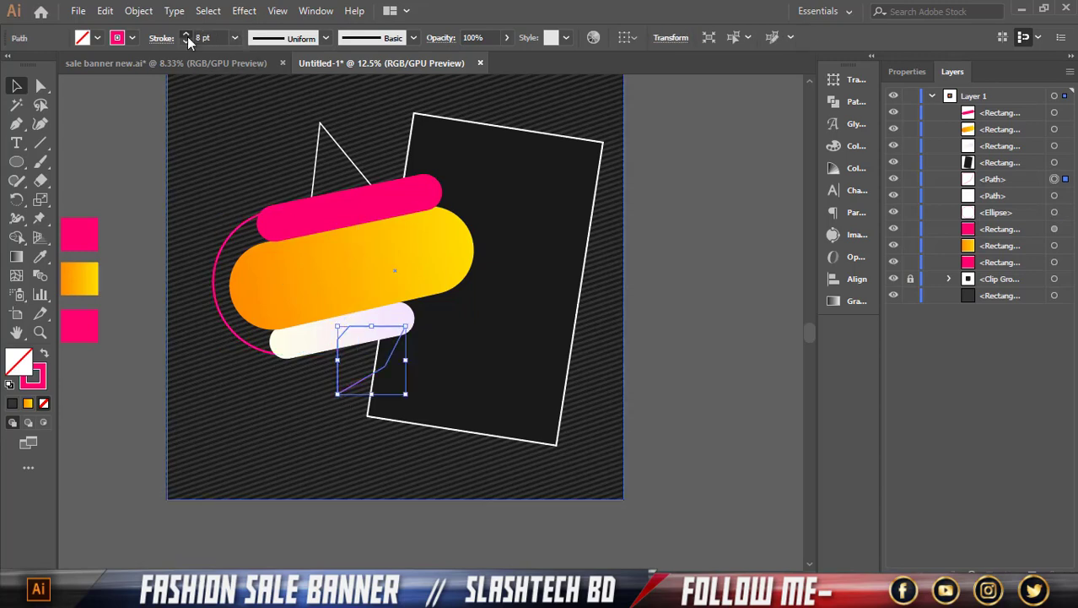
left_click(137, 140)
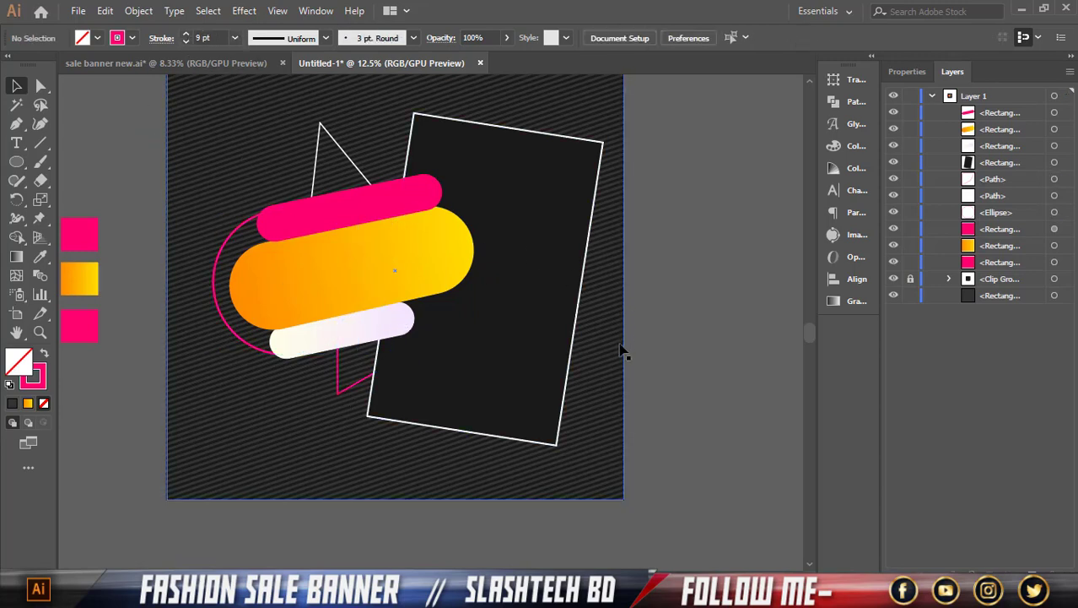
- Draw a small circle above the pink pill, beside the white triangle's left edge, and enlarge it slightly
left_click(19, 163)
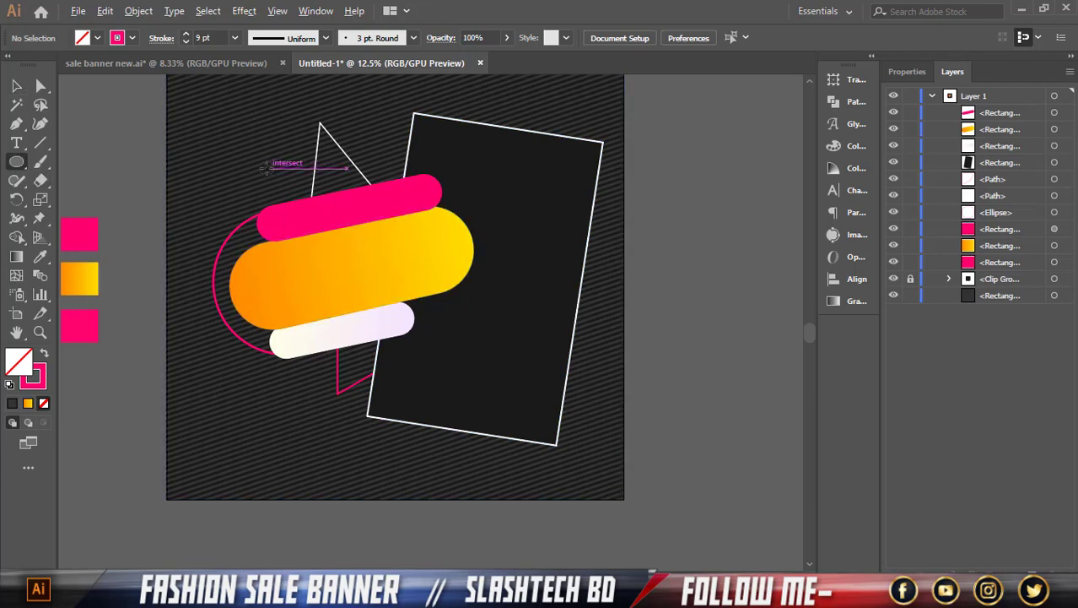
mouse_move(265, 165)
left_mouse_down()
mouse_move(327, 179)
mouse_move(276, 176)
left_mouse_up()
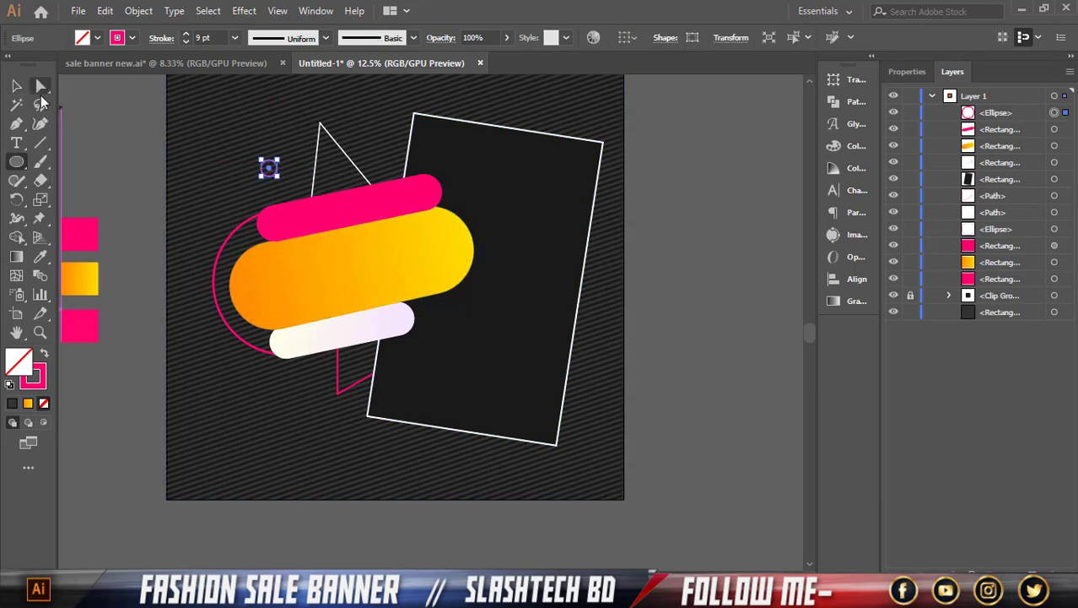
left_click(16, 85)
scroll(277, 118, "up", 2)
mouse_move(281, 239)
left_mouse_down()
mouse_move(302, 243)
mouse_move(285, 245)
left_mouse_up()
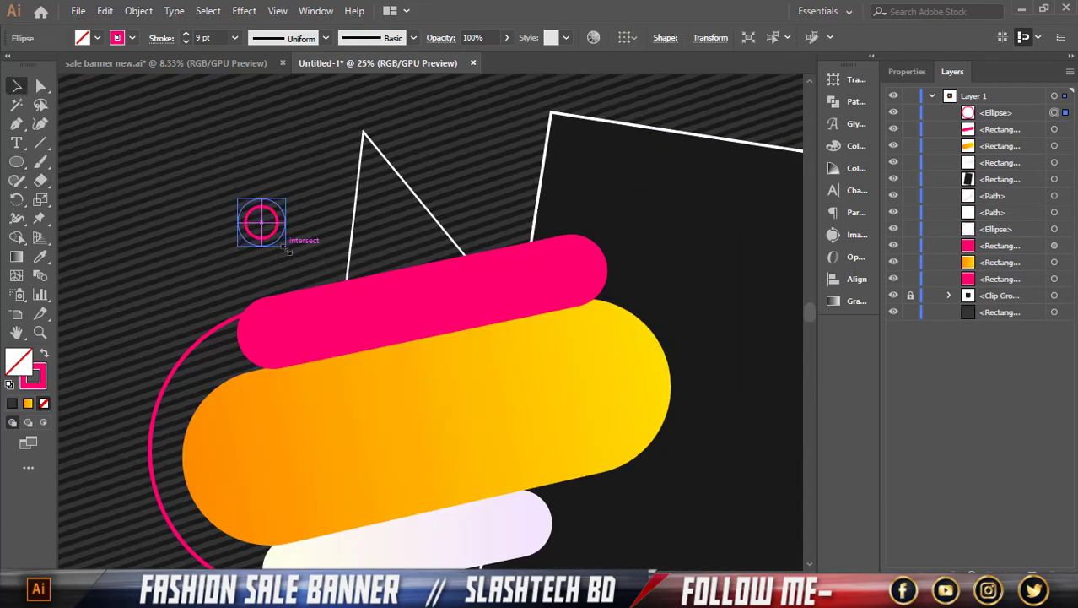
- Give the small circle no fill and an 8 pt stroke with the orange pill's gradient
left_click(40, 257)
left_click(330, 388)
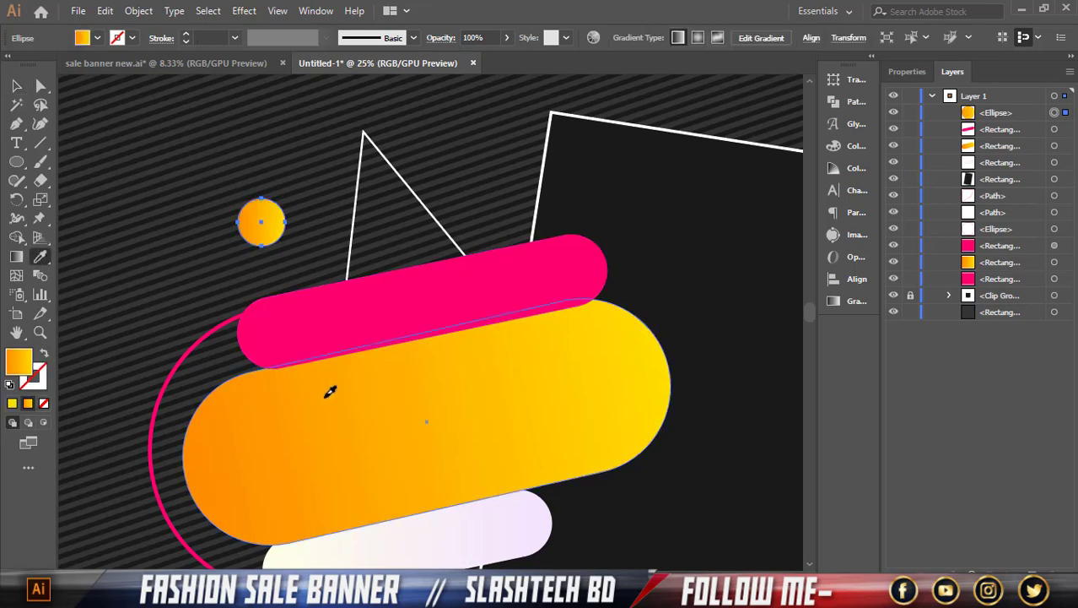
left_click(18, 87)
left_click(45, 354)
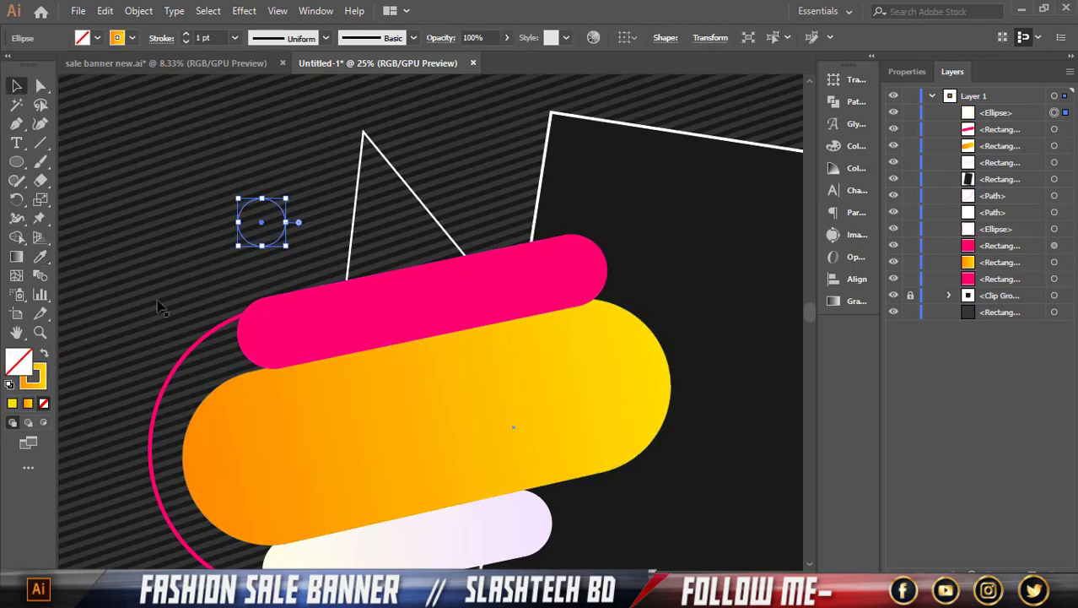
left_click(187, 39)
left_click(327, 152)
scroll(328, 152, "down", 1)
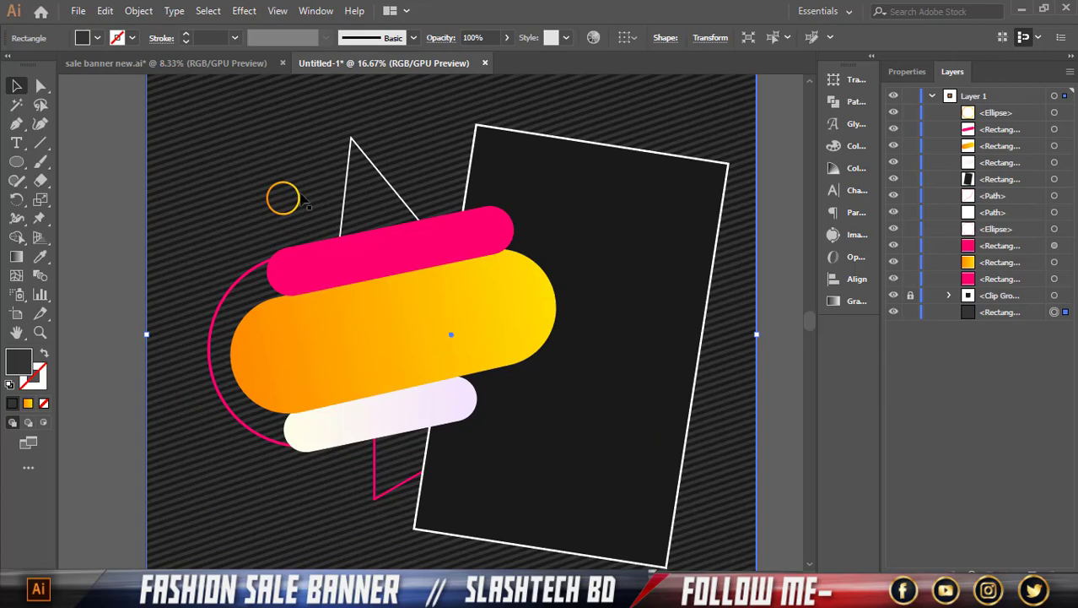
- Place a smaller copy of the gradient circle between the white triangle and the dark panel, above the pink pill
left_click_drag(301, 195, 431, 225)
scroll(454, 170, "up", 2)
scroll(403, 206, "down", 3)
left_click(664, 172)
left_click_drag(635, 153, 634, 144)
left_click(748, 147)
- Lock the dark background rectangle
scroll(662, 244, "down", 1)
left_click(649, 305)
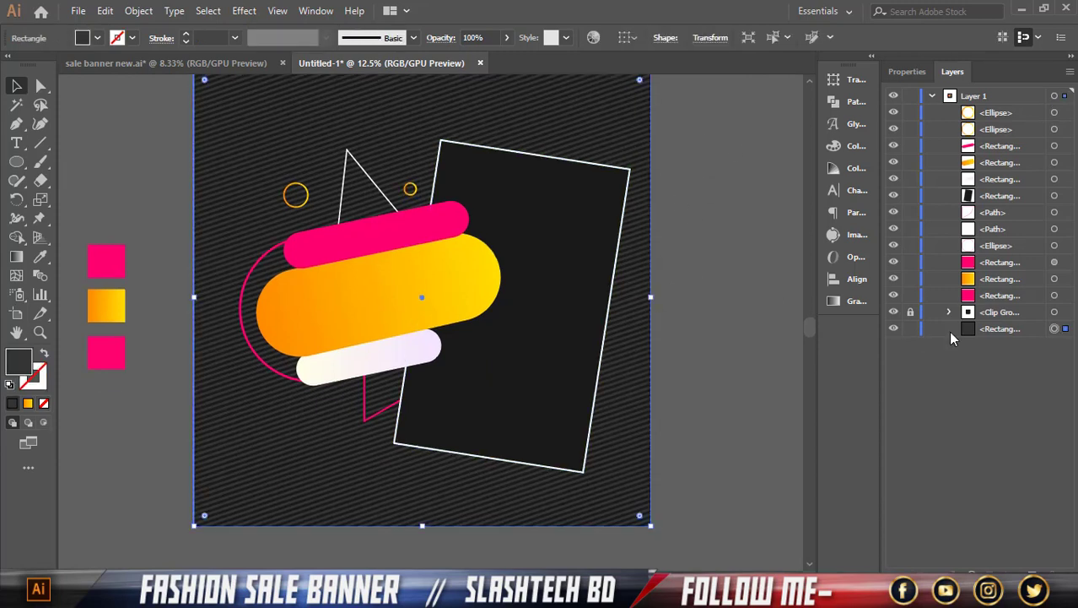
left_click(910, 329)
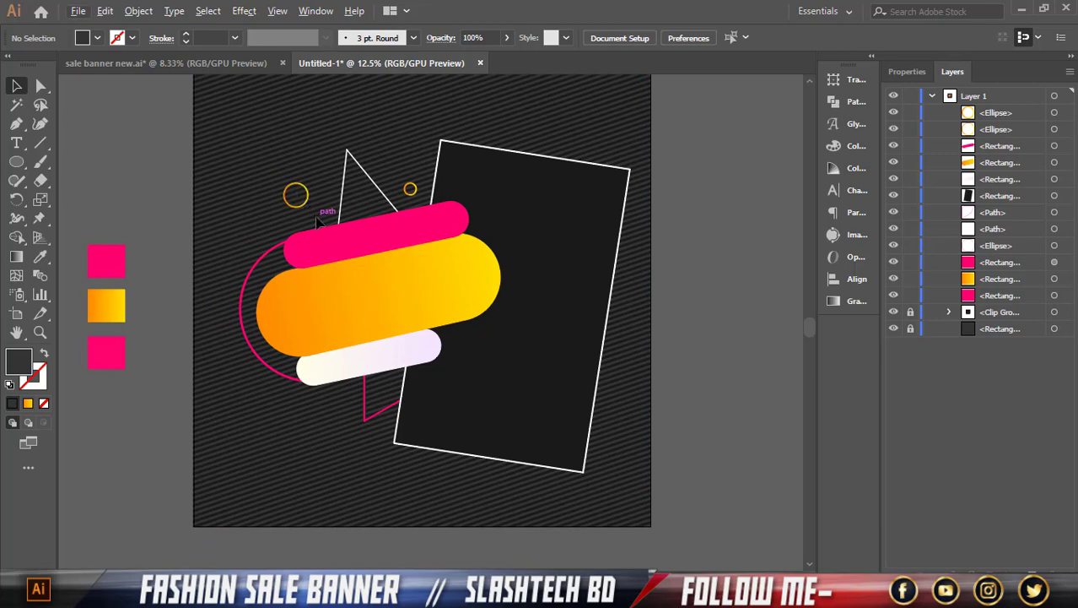
- Copy the gradient circle to just below the white pill, beside the pink outline, slightly smaller than the original
left_click_drag(306, 204, 356, 380)
scroll(347, 421, "up", 1)
left_click(312, 441)
scroll(278, 403, "down", 3)
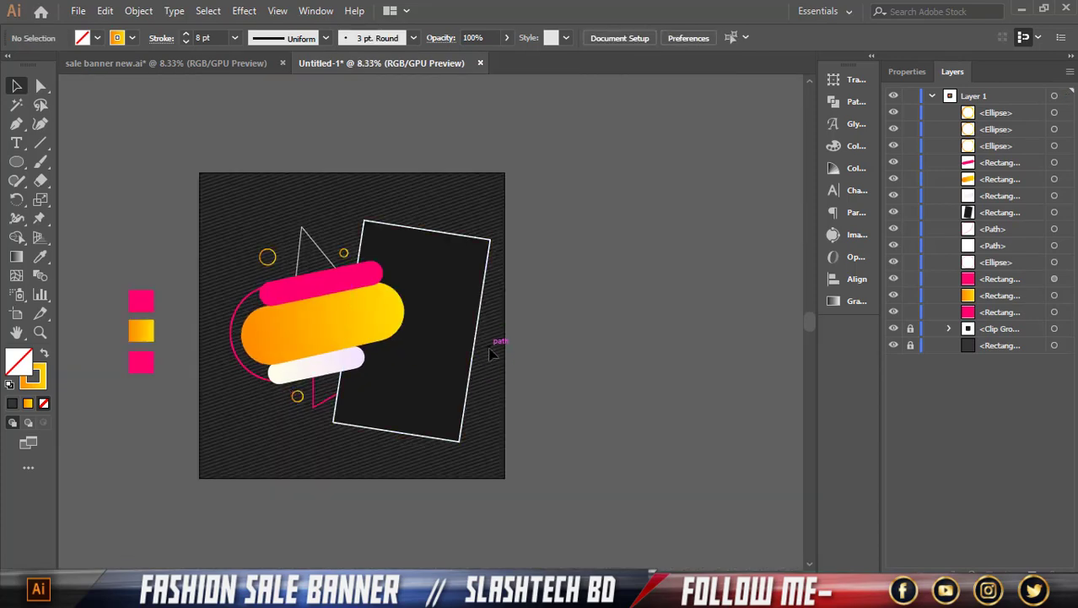
- Start a Drop Shadow effect on the pink pill with live preview turned on
key("t")
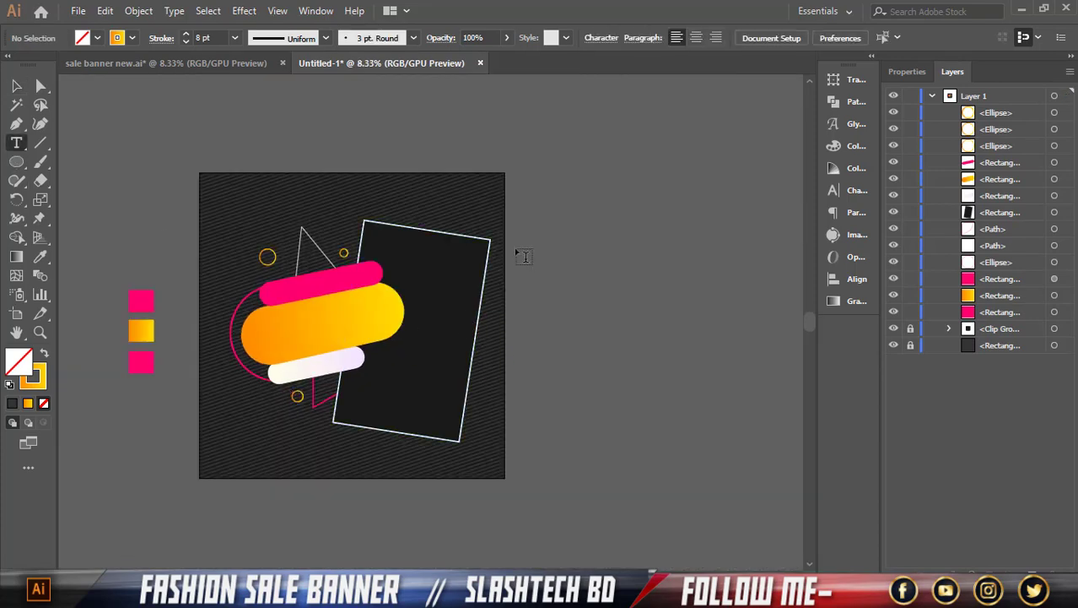
left_click(16, 86)
scroll(249, 219, "up", 1)
left_click(363, 315)
left_click(244, 11)
mouse_move(321, 190)
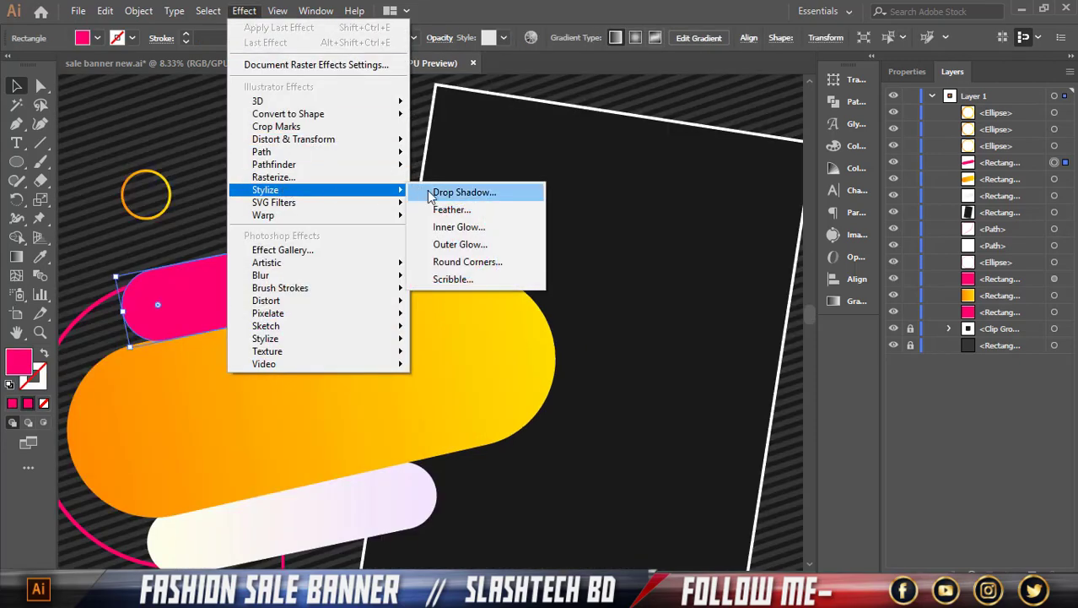
left_click(430, 196)
left_click(882, 399)
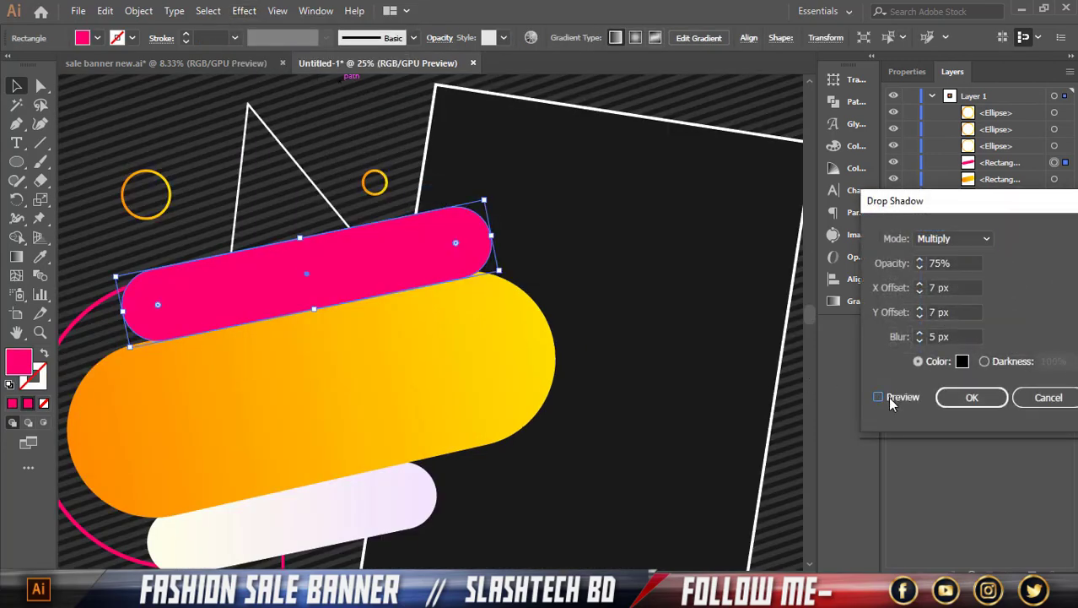
- Set the pink pill's drop shadow to Multiply, 33% opacity, 6 px X offset, 23 px Y offset and 7 px blur, and apply it
left_click(920, 264)
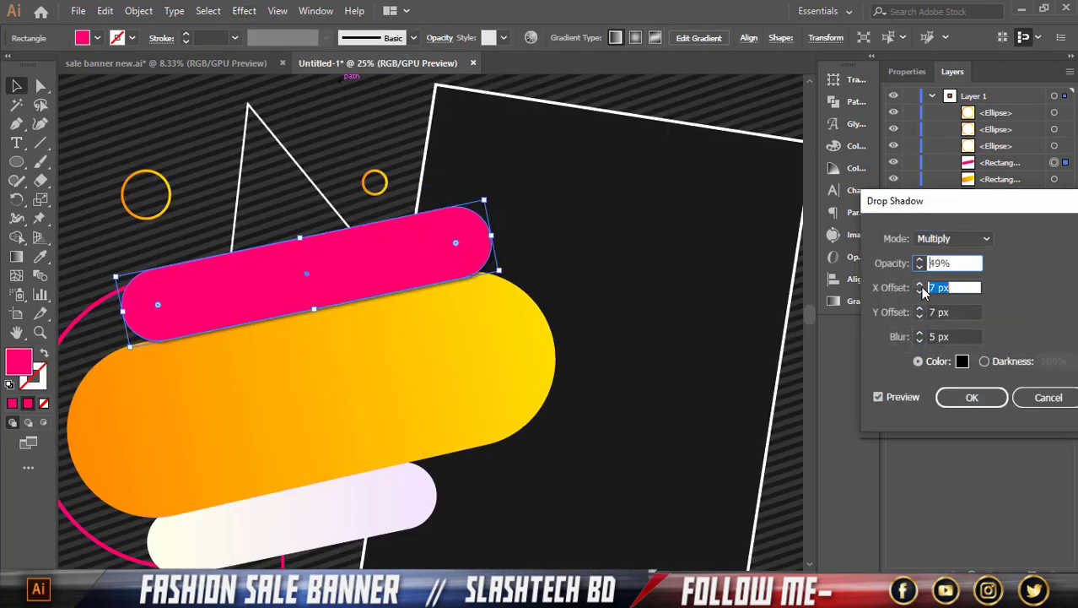
left_click(921, 286)
left_click(920, 309)
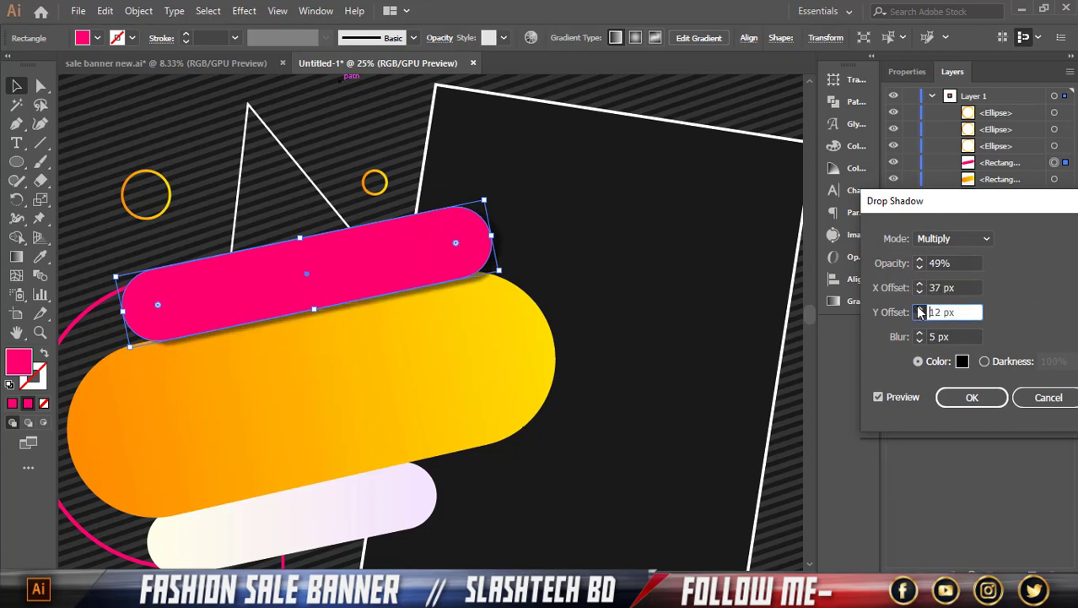
left_click(920, 291)
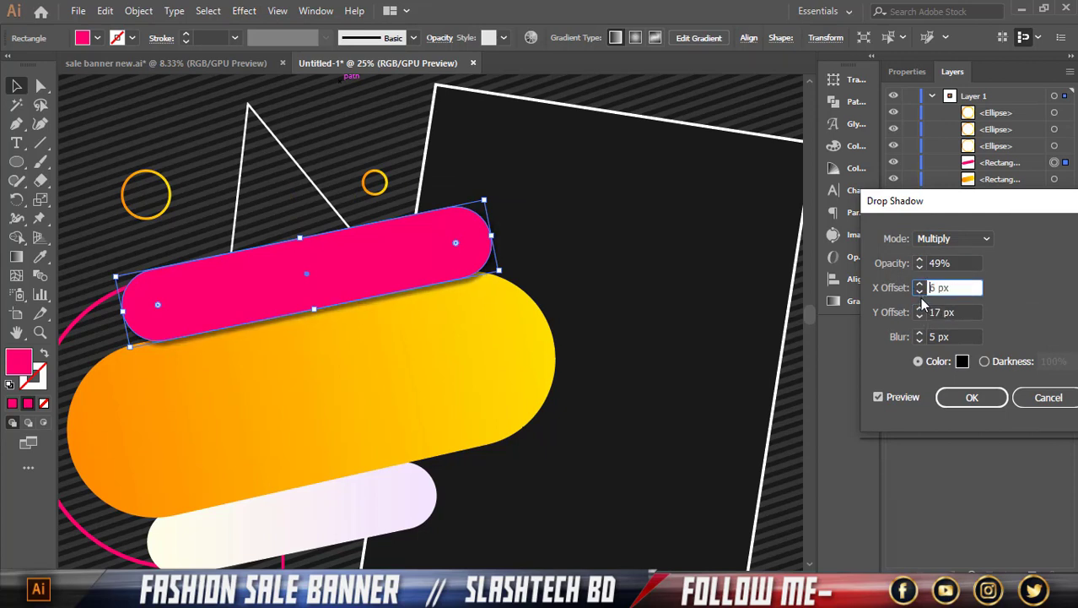
left_click(921, 309, "shift")
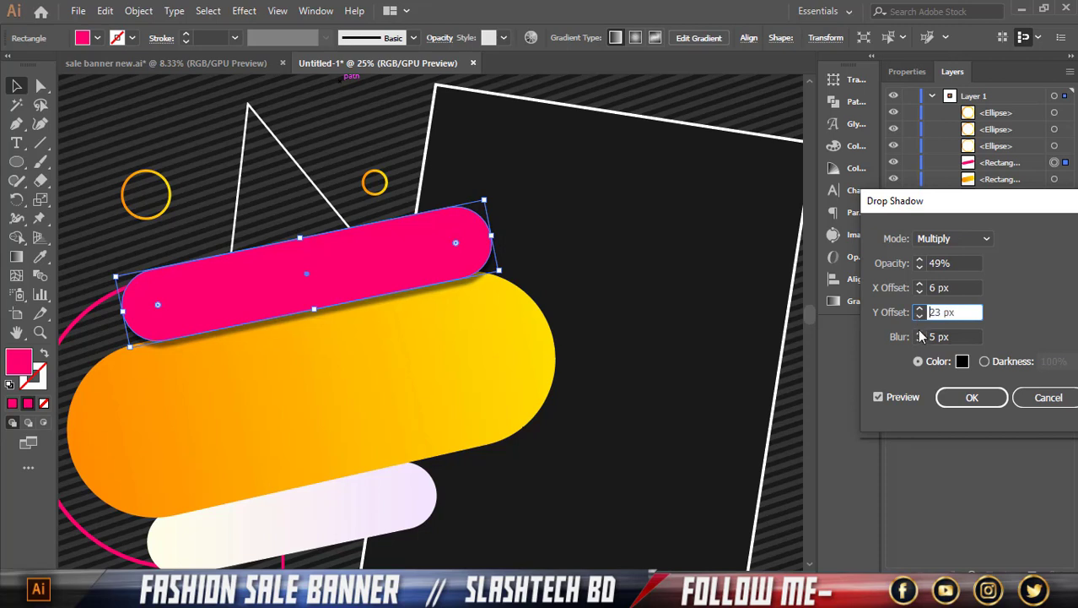
left_click(920, 340)
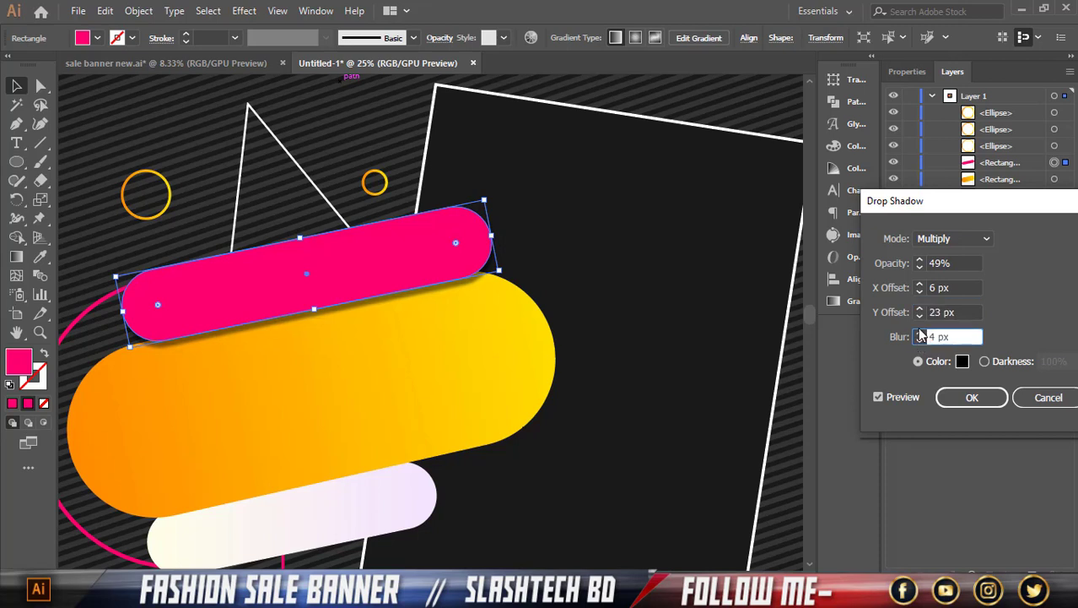
left_click(921, 267, "shift")
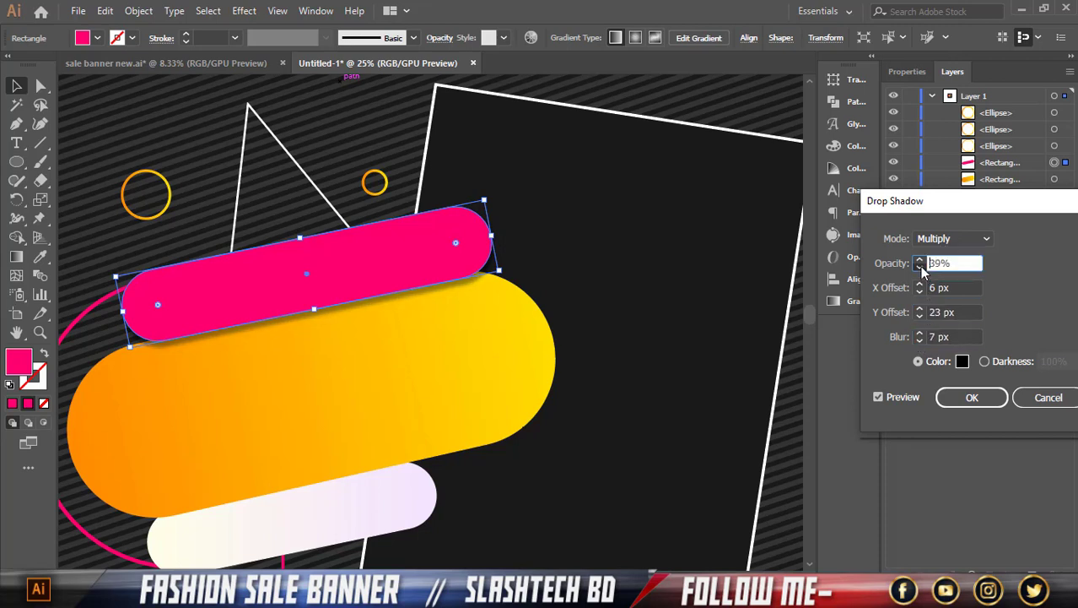
left_click(947, 391)
left_click(683, 243)
- Apply a Multiply drop shadow to the orange gradient pill with 33% opacity, 6 px X offset, 23 px Y offset and 7 px blur
scroll(684, 243, "down", 3)
left_click(317, 397)
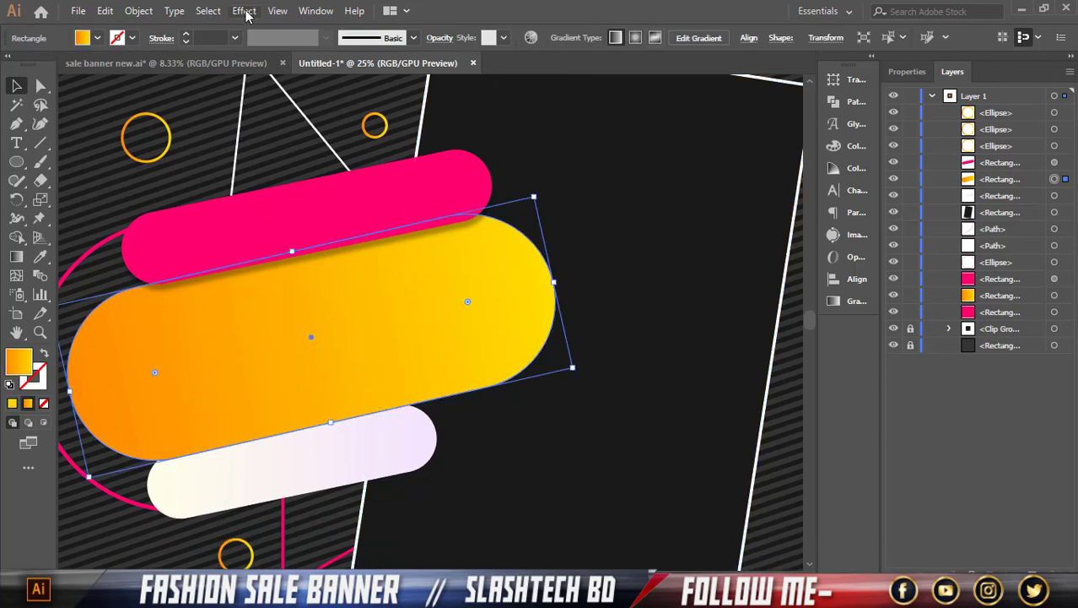
left_click(244, 11)
left_click(457, 187)
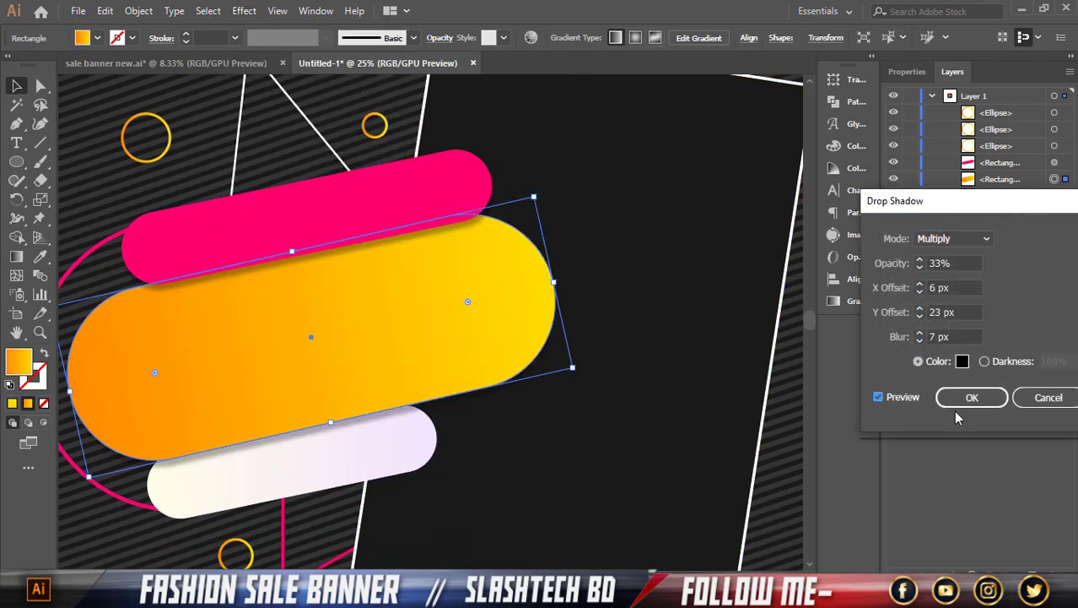
left_click(960, 401)
left_click(698, 362)
- Apply a Multiply drop shadow to the white pill with 33% opacity, 6 px X offset, 23 px Y offset and 7 px blur
left_click(265, 489)
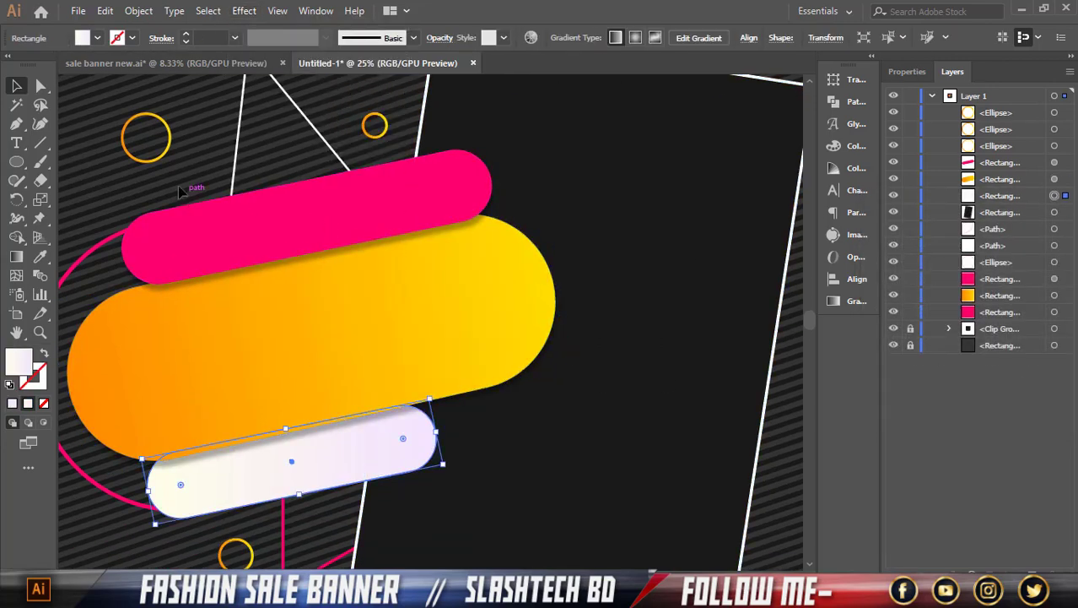
left_click(192, 119)
scroll(543, 260, "down", 3)
scroll(717, 265, "up", 1)
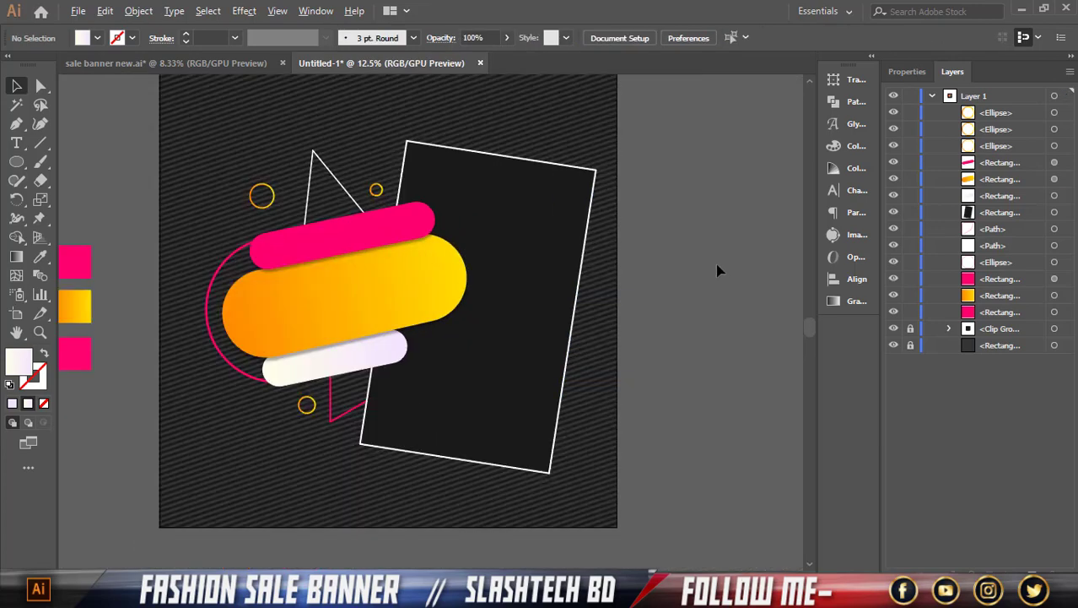
scroll(433, 380, "up", 1)
left_click(369, 329)
left_click(244, 11)
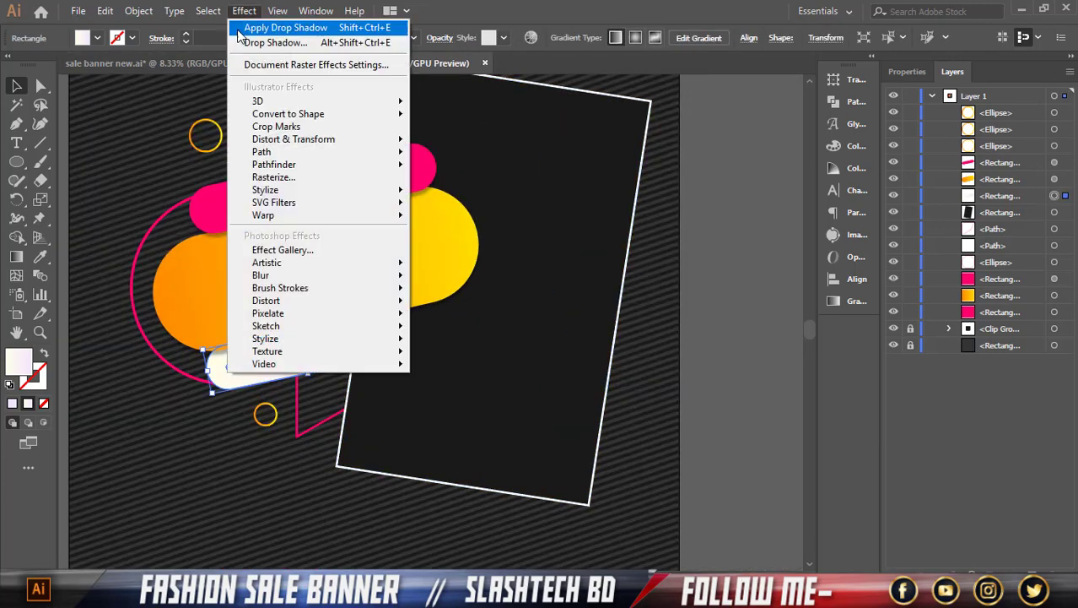
mouse_move(285, 196)
left_click(464, 193)
left_click(893, 398)
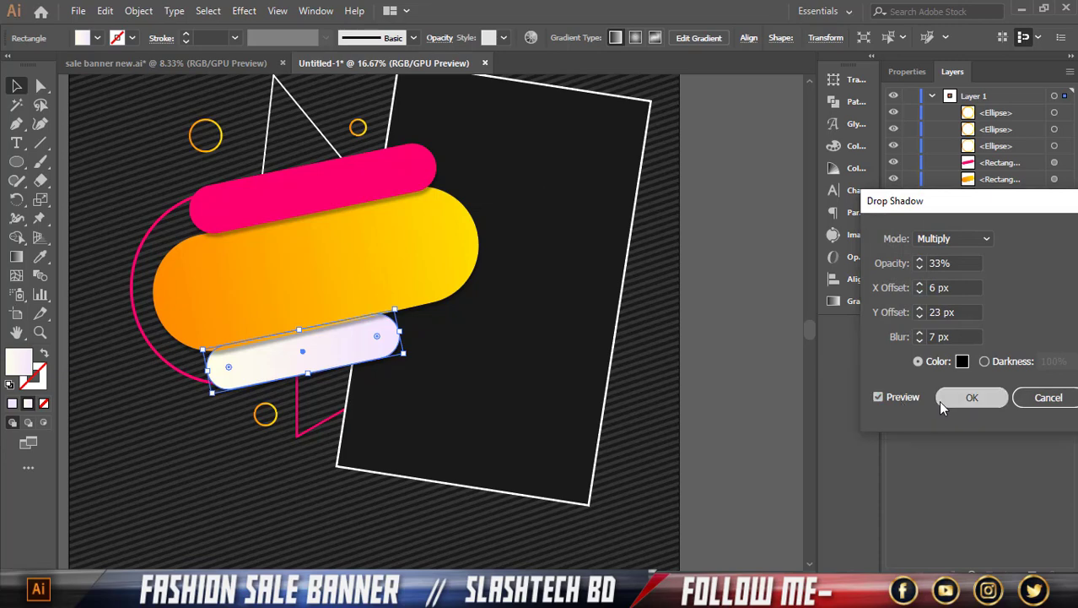
left_click(962, 399)
left_click(703, 369)
- Add the text "SPECIAL OFFER" at 72 pt below the artboard and enlarge it to about 156 pt
scroll(251, 181, "down", 1)
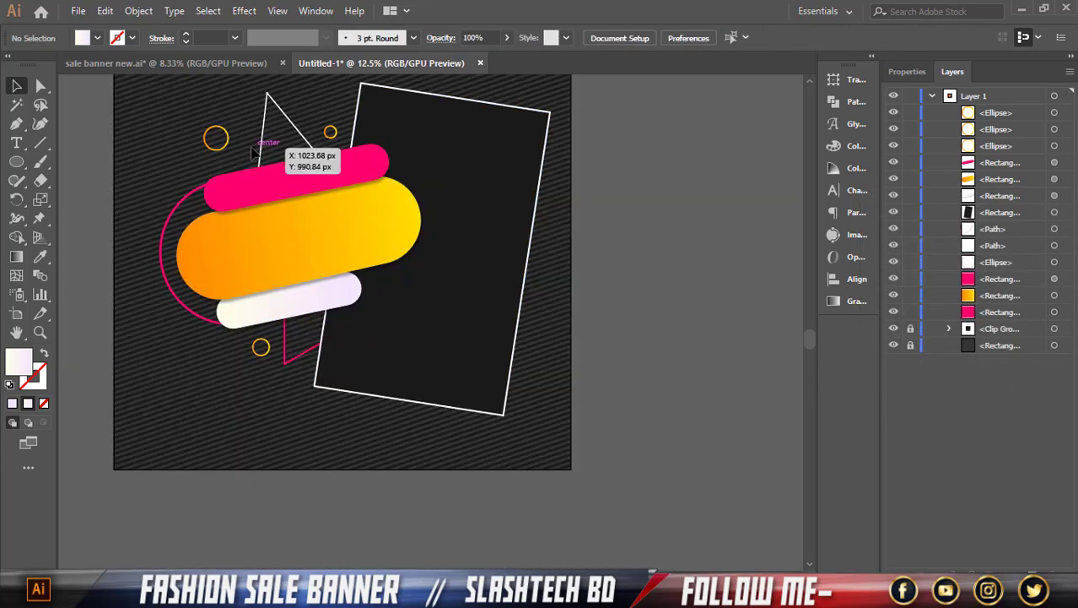
left_click(16, 143)
scroll(293, 450, "down", 2)
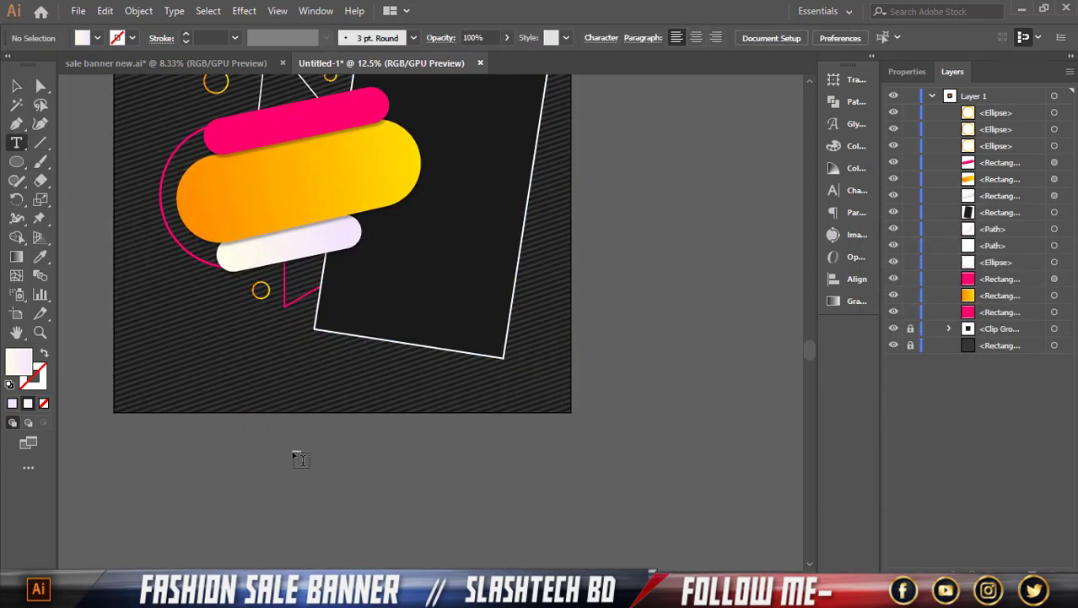
left_click(297, 452)
left_click(759, 38)
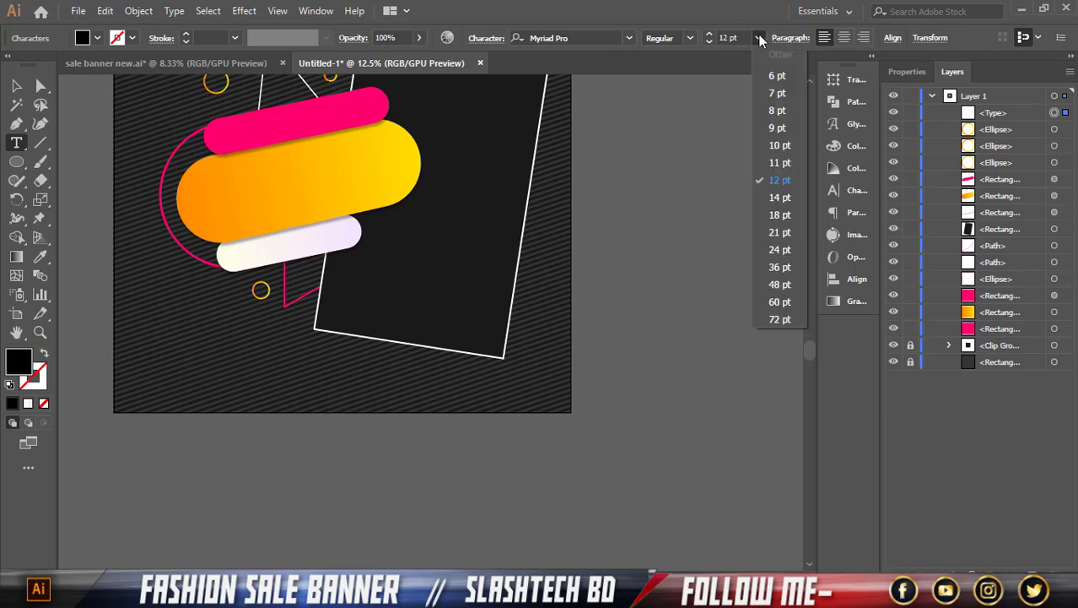
left_click(781, 319)
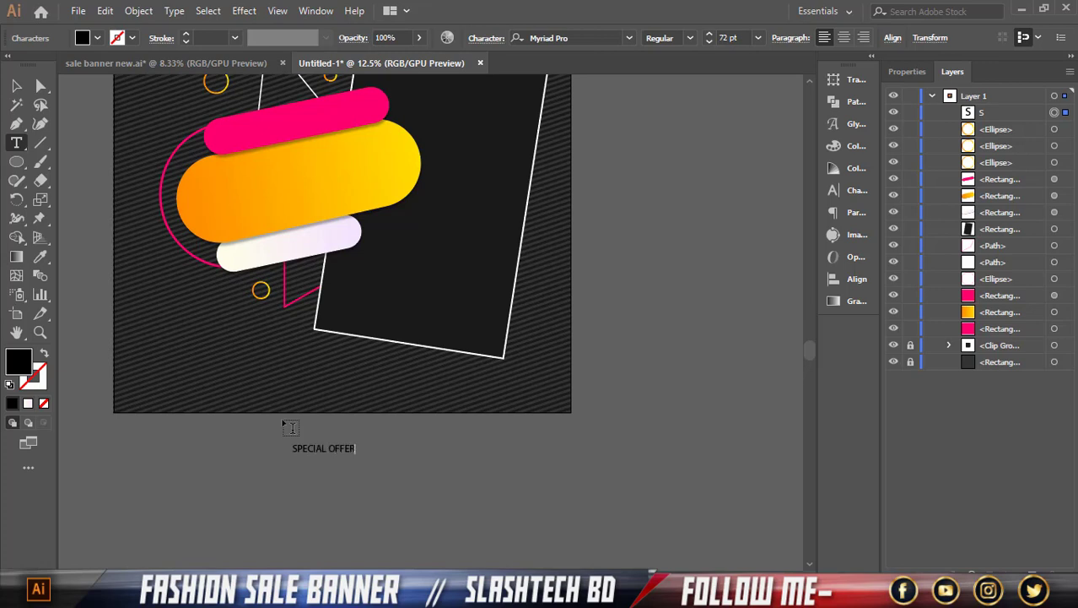
left_click(17, 85)
left_click_drag(356, 454, 393, 483)
- Duplicate the SPECIAL OFFER text beside the original and create separate "SALE" and "50% OFF" texts from the copies
left_click_drag(373, 455, 501, 477)
double_click(589, 431)
type("SAL")
type("50")
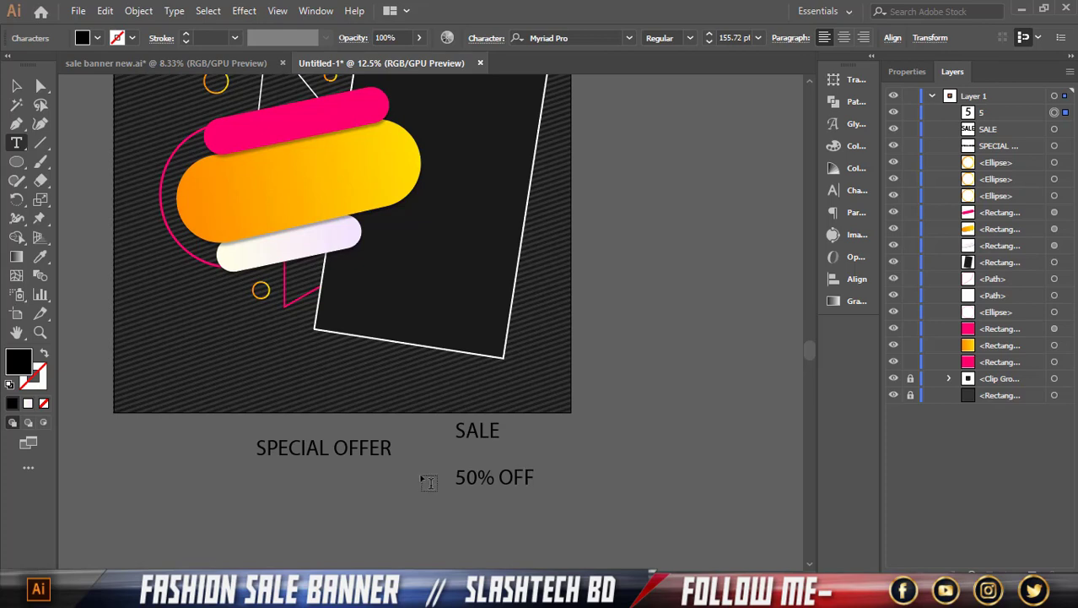
- Duplicate the 50% OFF text just below it and change the copy to "BRAND"
left_click(17, 87)
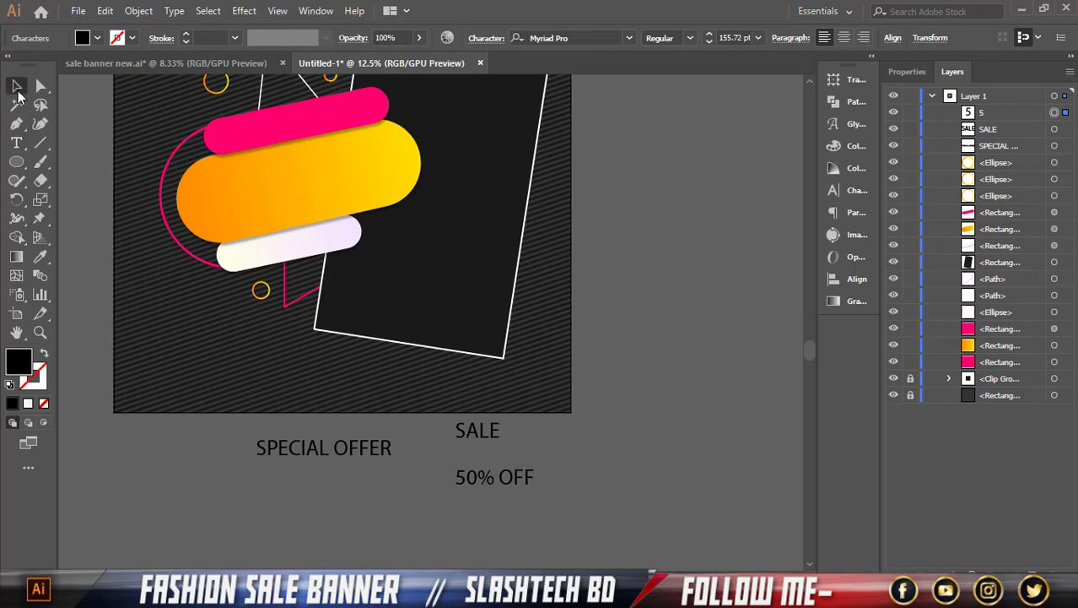
type("t")
left_click_drag(508, 486, 399, 507)
type("BRAND")
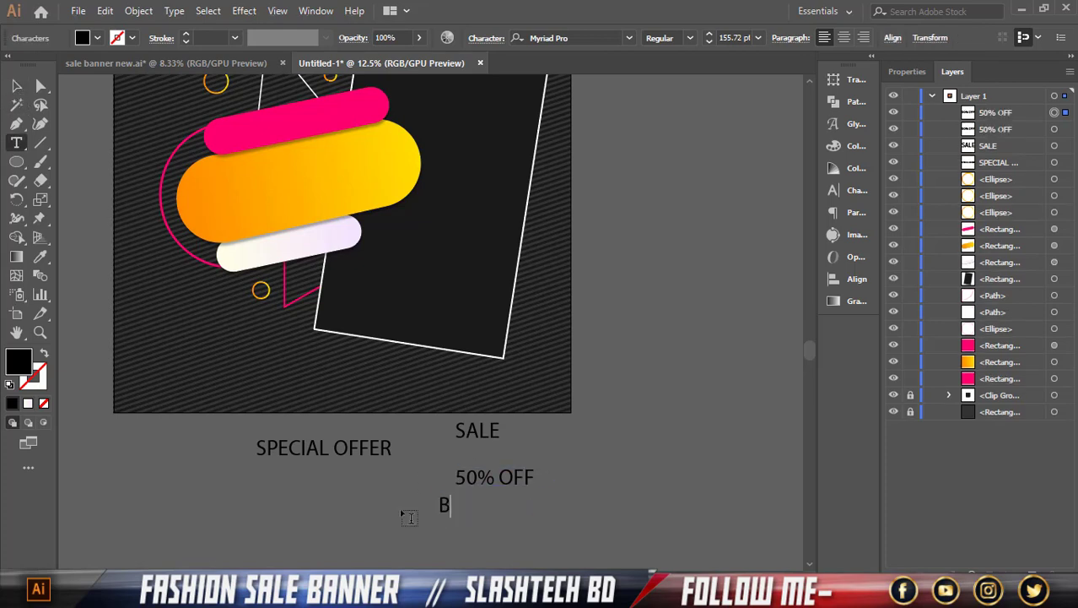
left_click(17, 87)
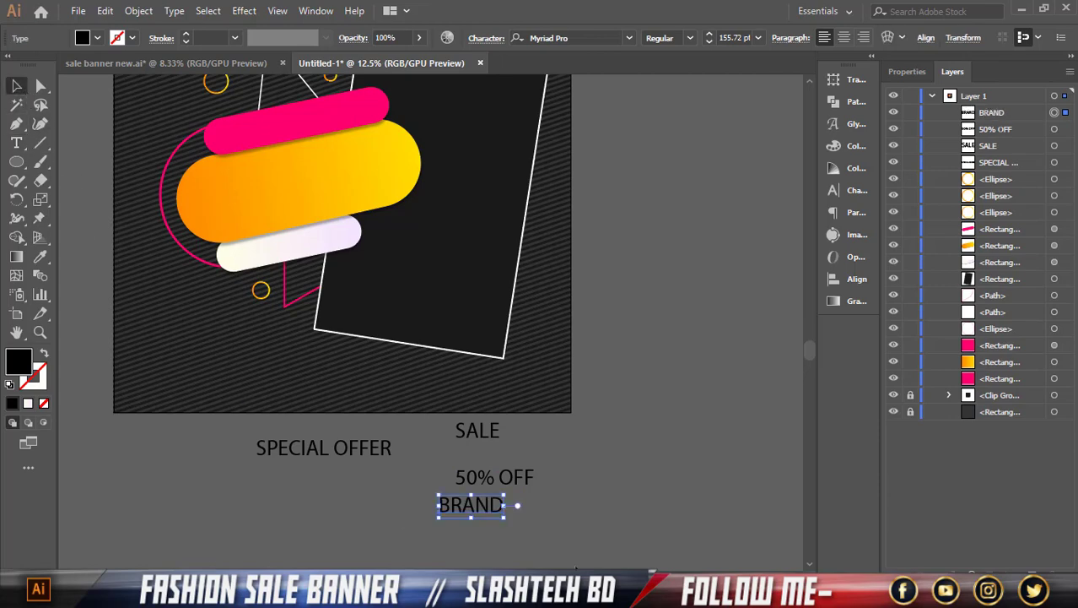
left_click(478, 523)
- Change the SPECIAL OFFER text's font to Acumin Variable Concept in the Bold style
left_click(377, 445)
left_click(628, 38)
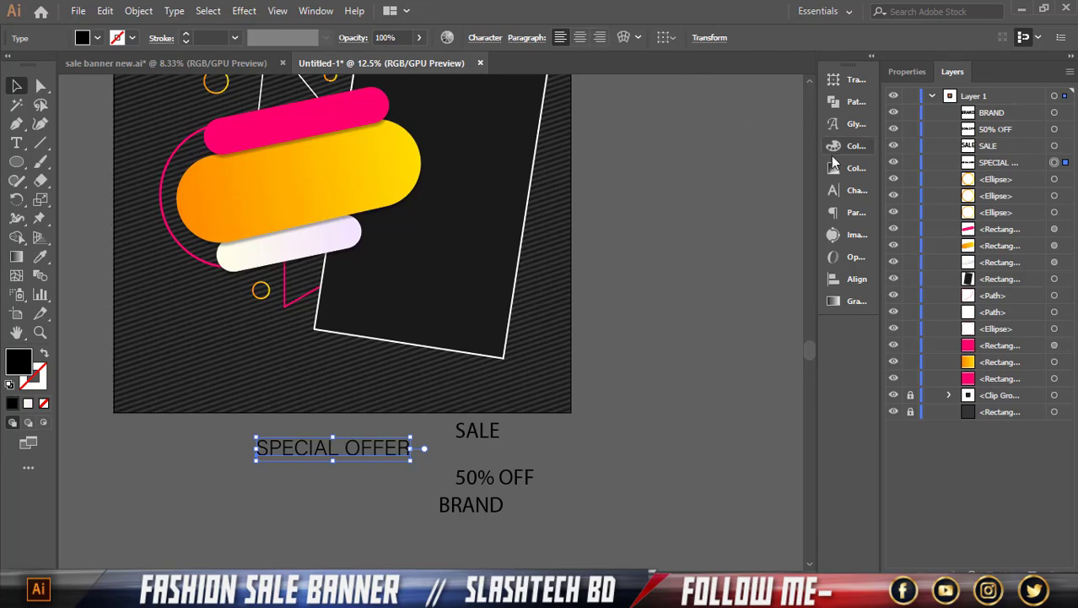
left_click(842, 190)
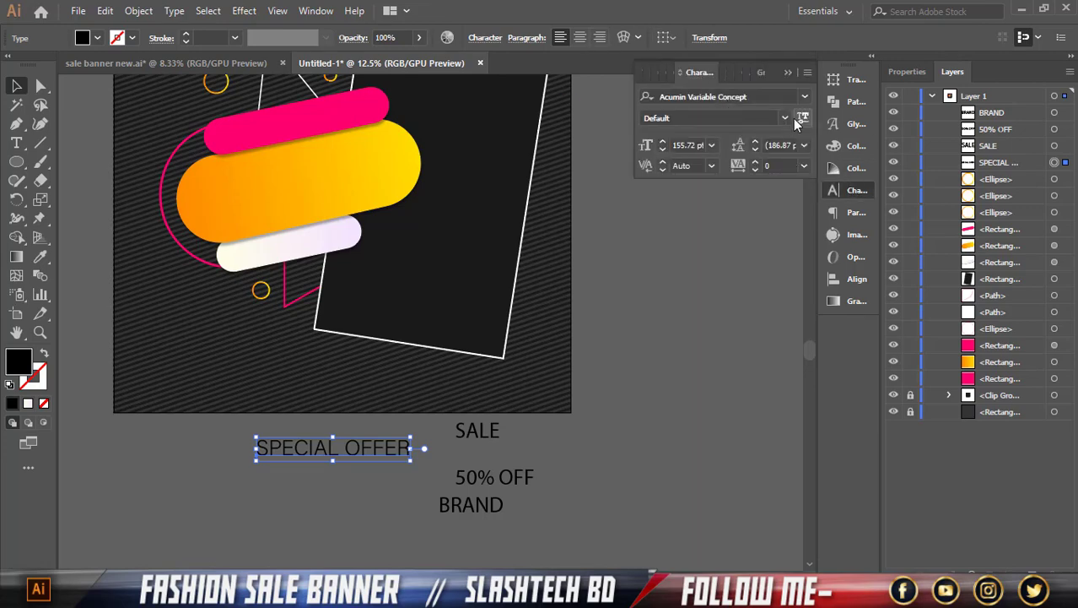
left_click(783, 119)
scroll(714, 510, "down", 10)
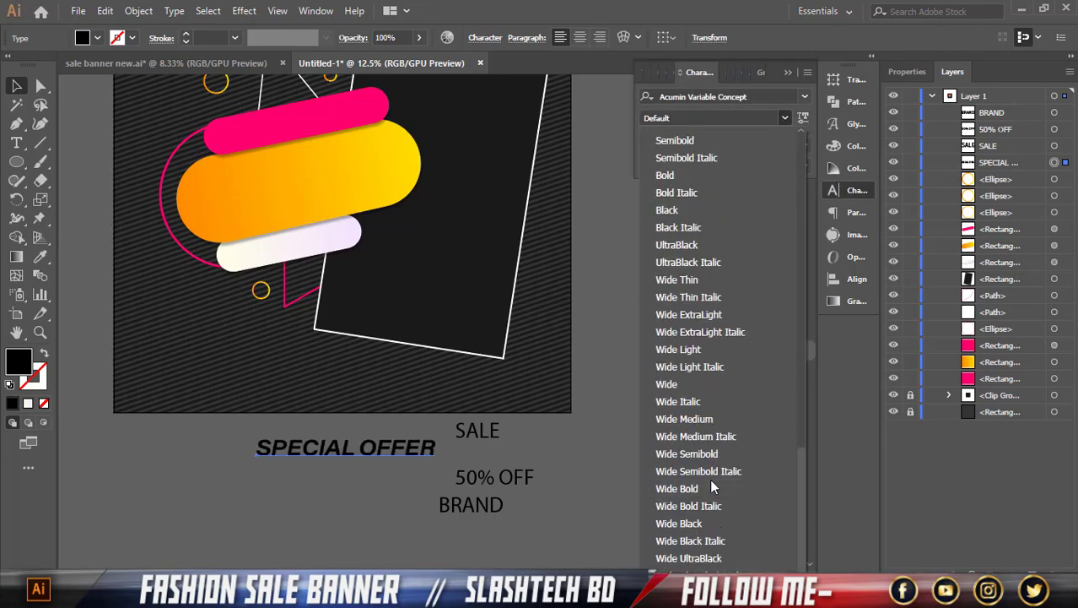
left_click(678, 174)
left_click(652, 357)
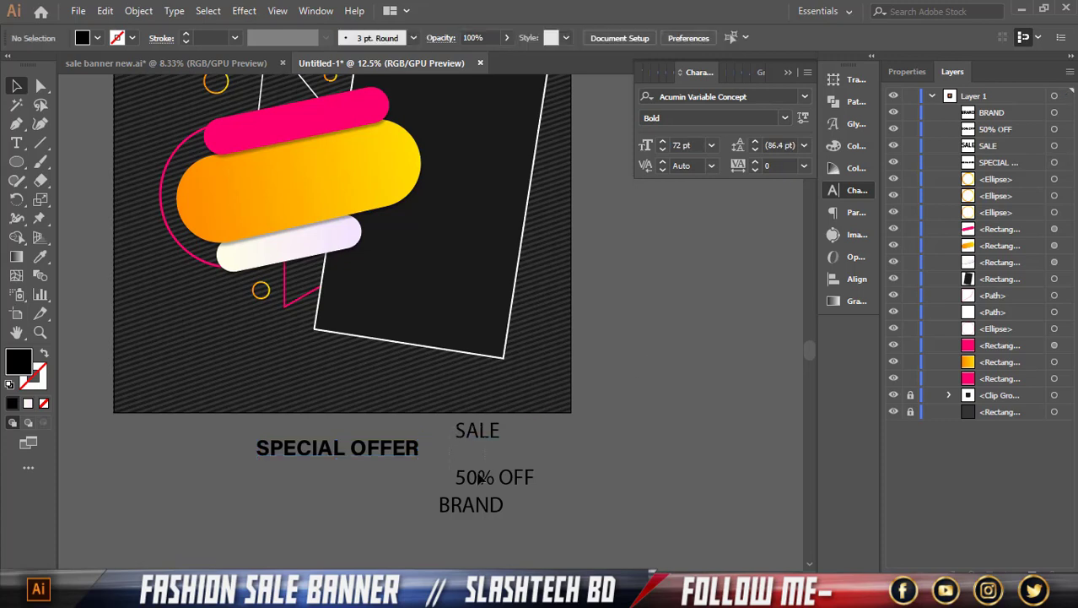
- Match the SALE, 50% OFF and BRAND texts to the SPECIAL OFFER text's formatting with the Eyedropper
left_click_drag(510, 522, 448, 420)
left_click(299, 449)
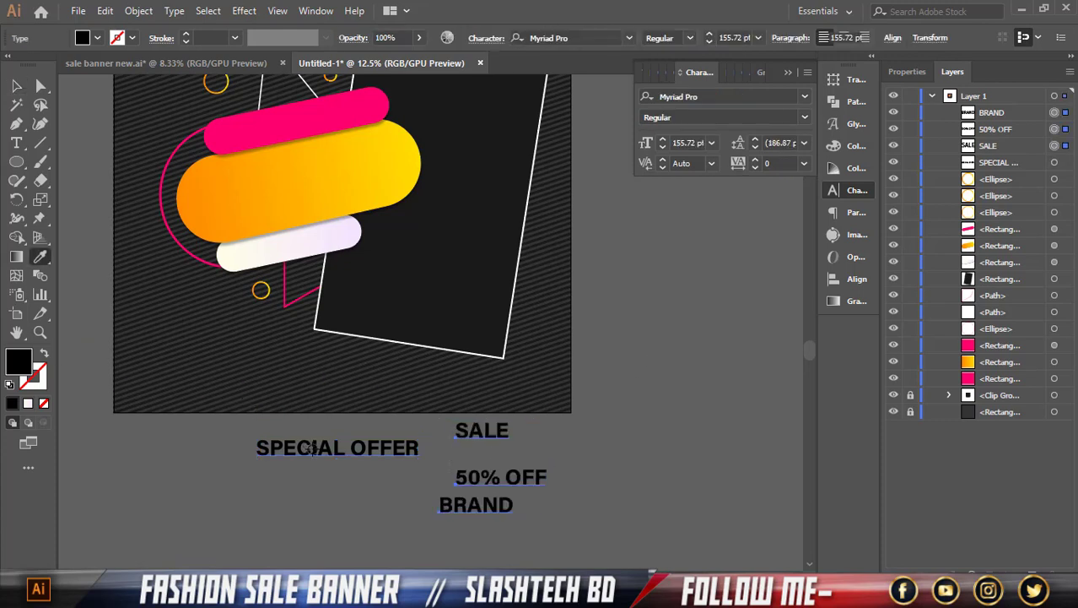
key("v")
left_click(389, 469)
- Place the SPECIAL OFFER text on the pink pill, tilt it to the pill's angle and shrink it to about 138 pt
scroll(388, 469, "up", 1)
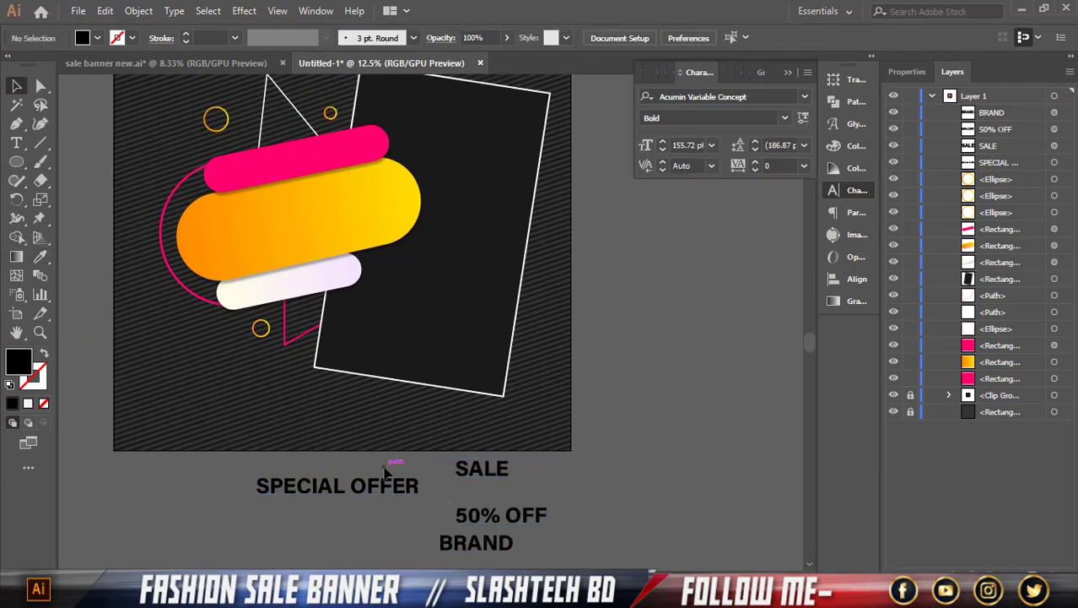
left_click_drag(413, 496, 359, 180)
key("ctrl+plus")
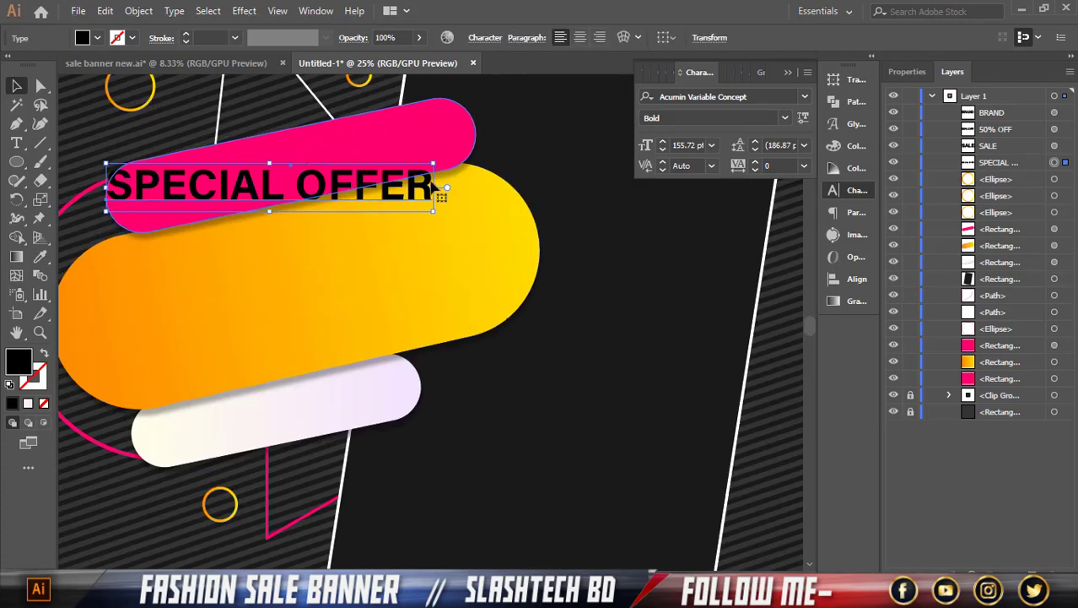
left_click_drag(441, 160, 435, 137)
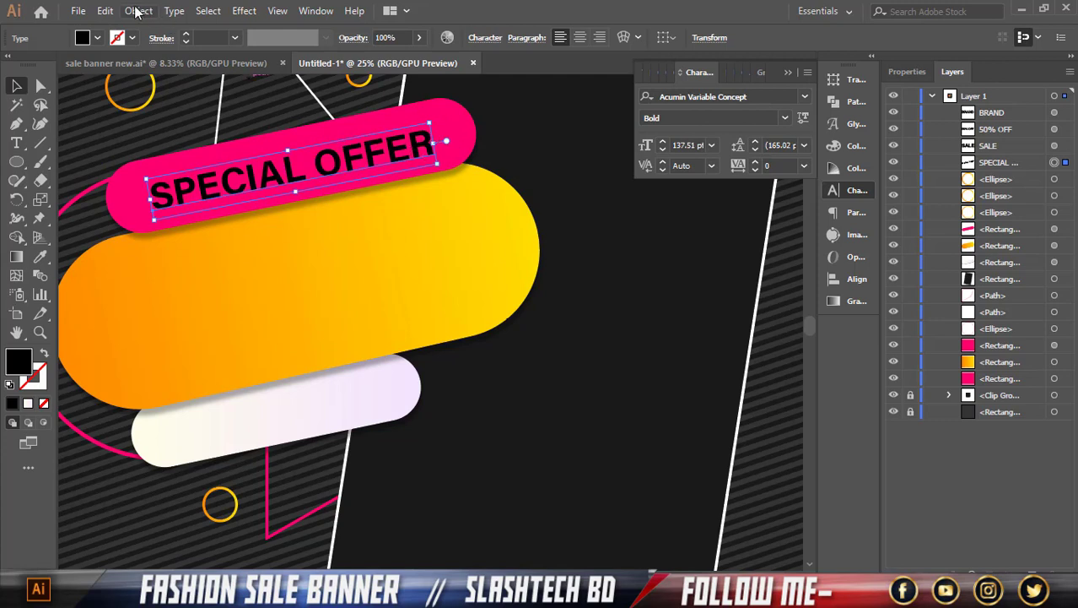
- Fill the SPECIAL OFFER text with white and fine-tune its position on the pink pill
left_click(97, 38)
left_click(33, 64)
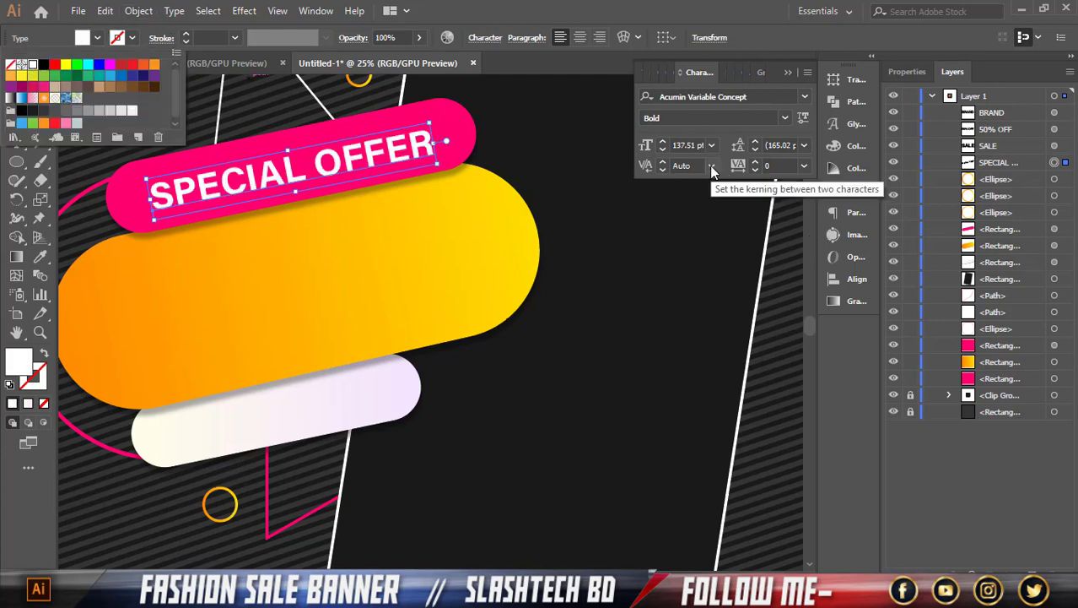
left_click(398, 160)
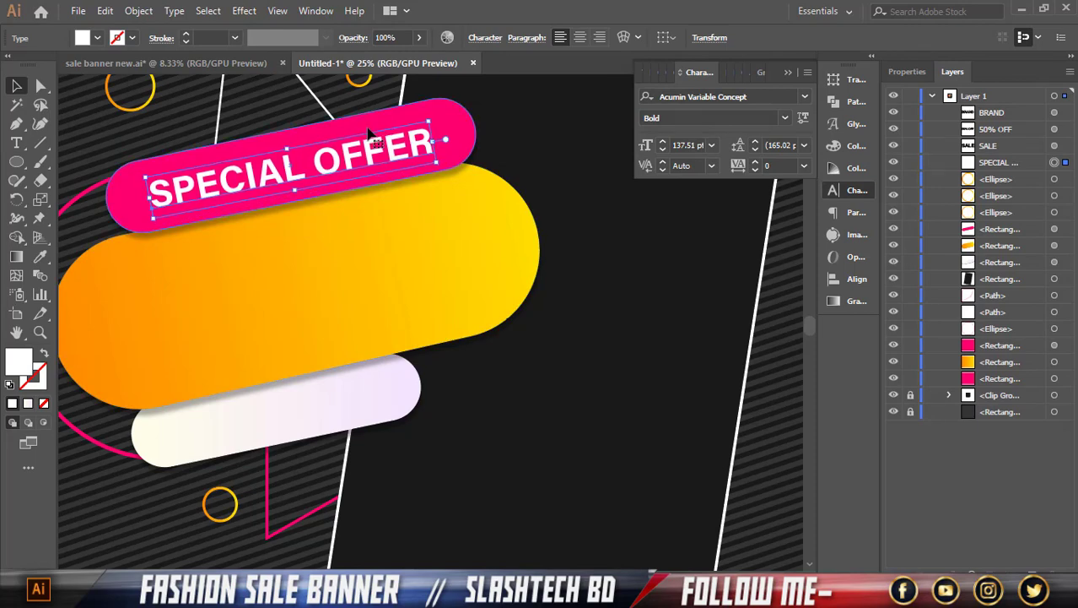
- Apply a Multiply drop shadow to the SPECIAL OFFER text with 33% opacity, 6 px X offset, 8 px Y offset and 7 px blur
left_click(244, 11)
mouse_move(427, 186)
left_click(482, 189)
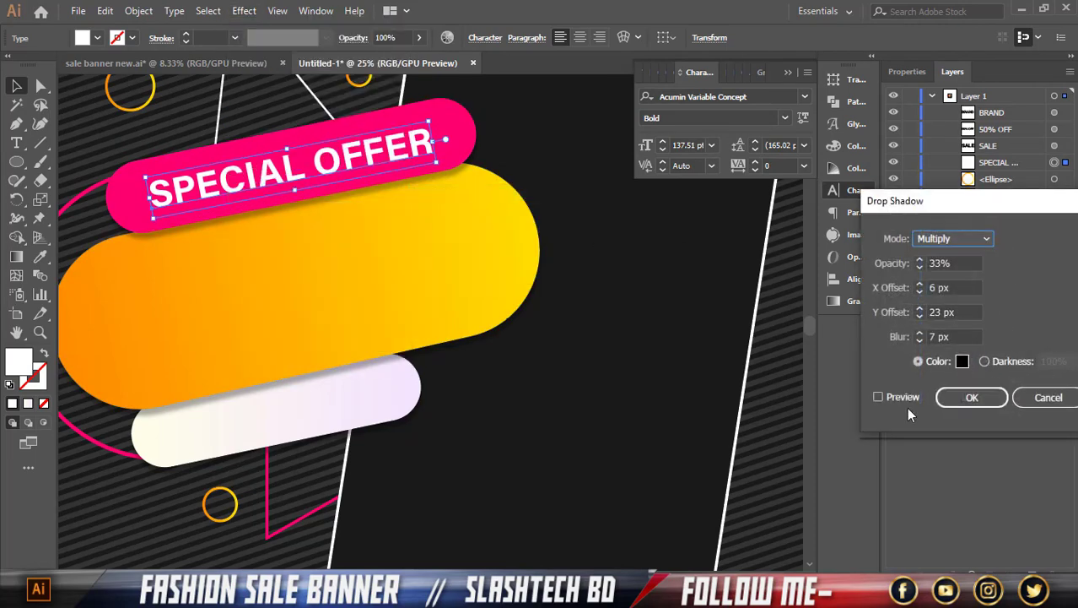
left_click(908, 400)
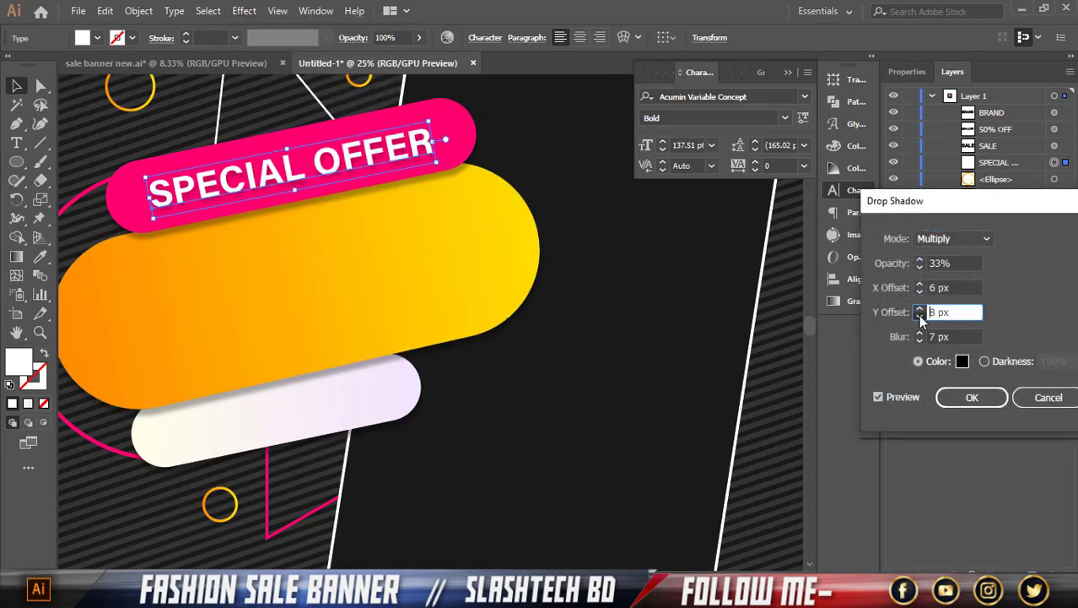
left_click(974, 397)
left_click(578, 325)
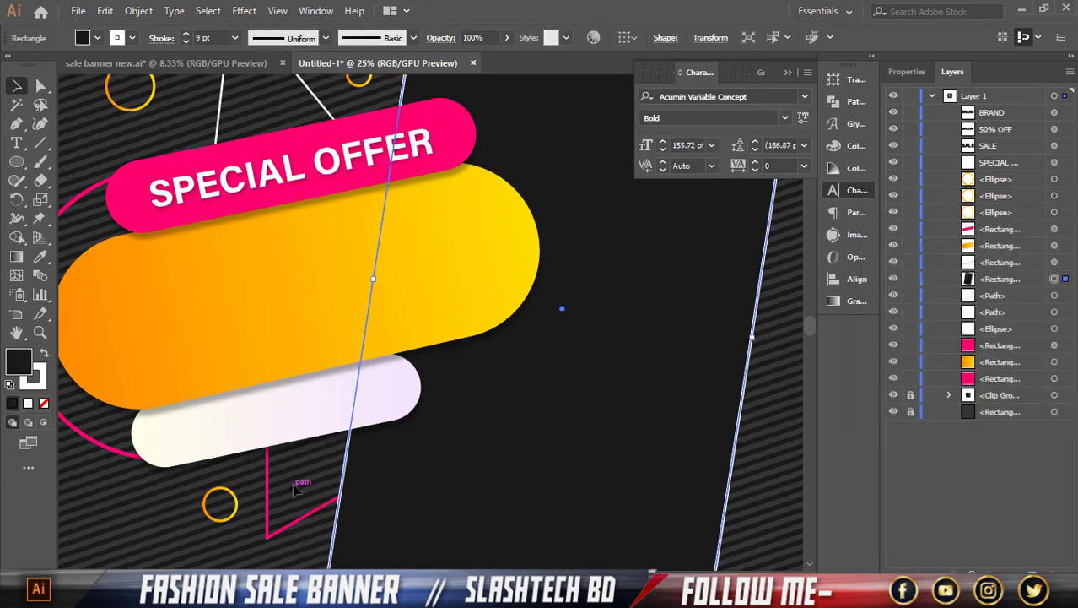
- Place the SALE text on the orange pill, enlarge it to about 475 pt and tilt it to the pill's angle
key("ctrl+minus")
key("ctrl+minus")
left_click_drag(525, 447, 346, 223)
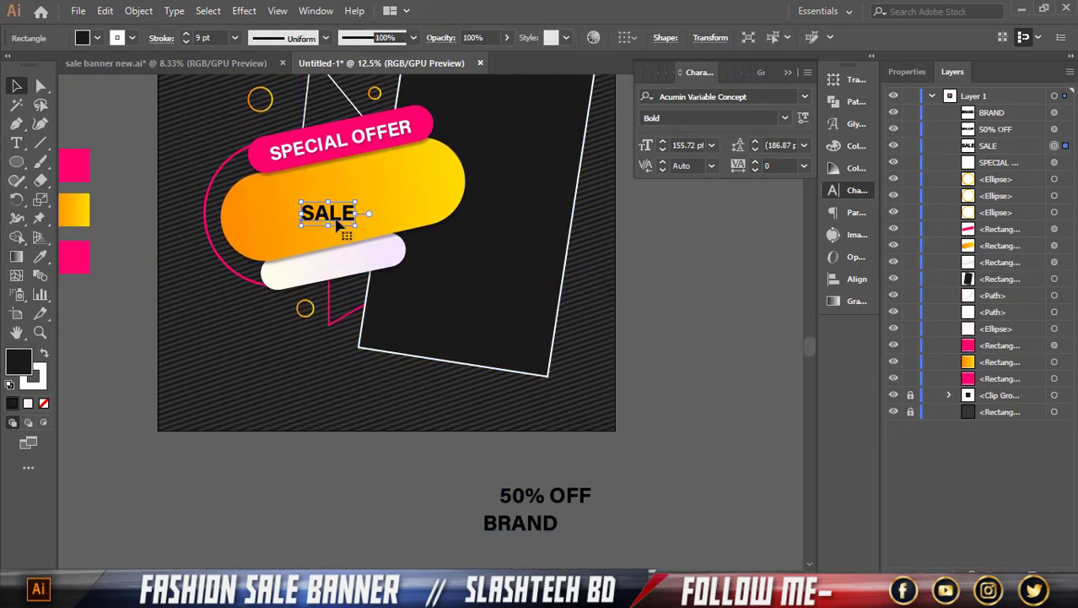
key("ctrl+plus")
left_click_drag(368, 188, 411, 191)
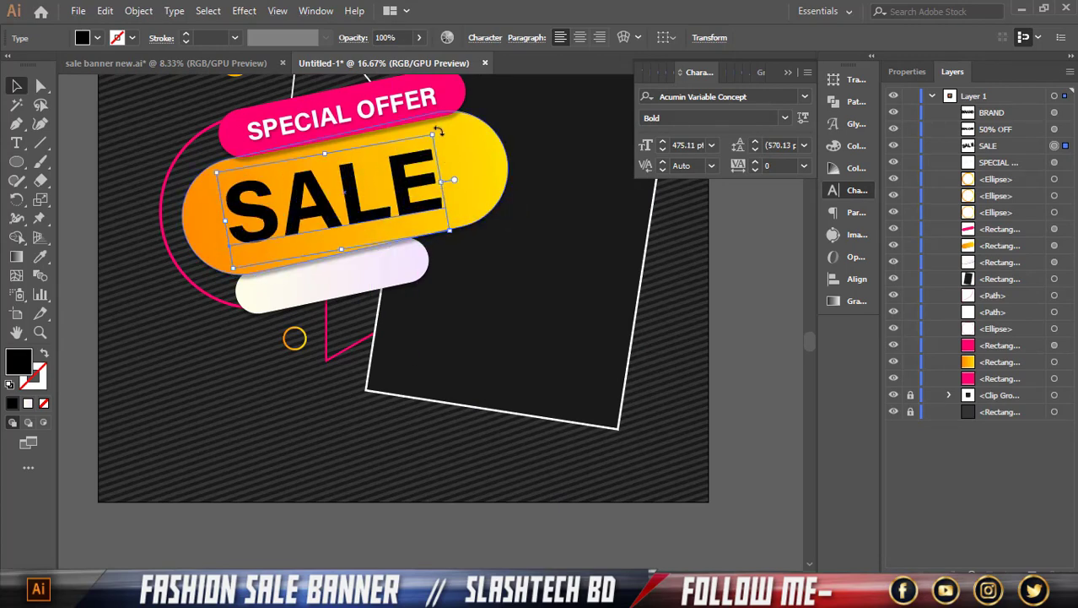
- Fine-tune the SALE text's tilt, centre it on the orange pill and fill it with white
left_click_drag(438, 131, 434, 124)
left_click_drag(403, 182, 415, 173)
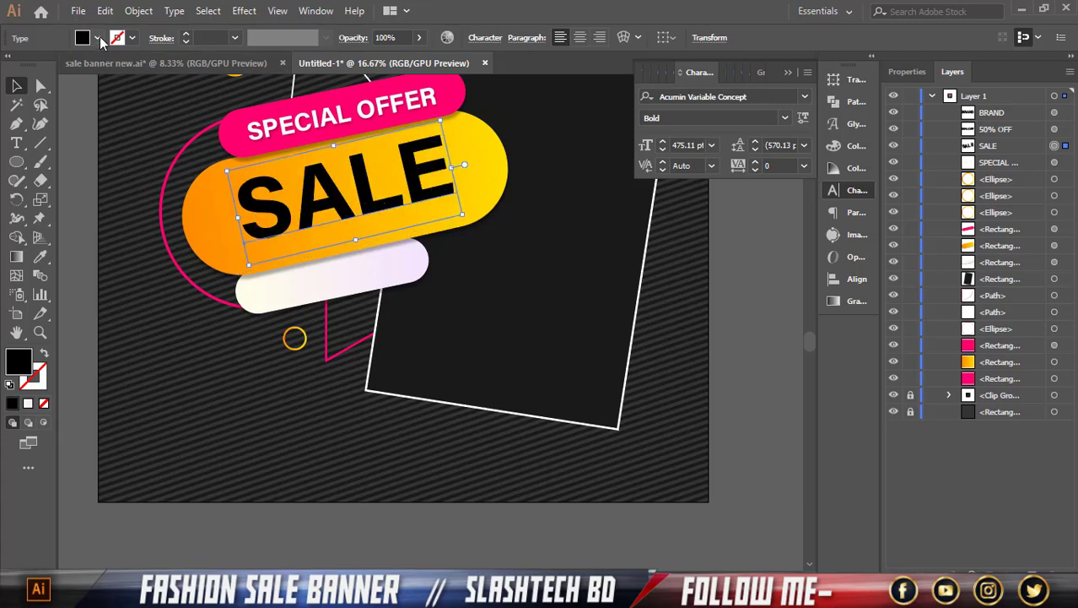
left_click(97, 38)
left_click(30, 70)
- Apply a drop shadow effect to the white SALE text
left_click(244, 10)
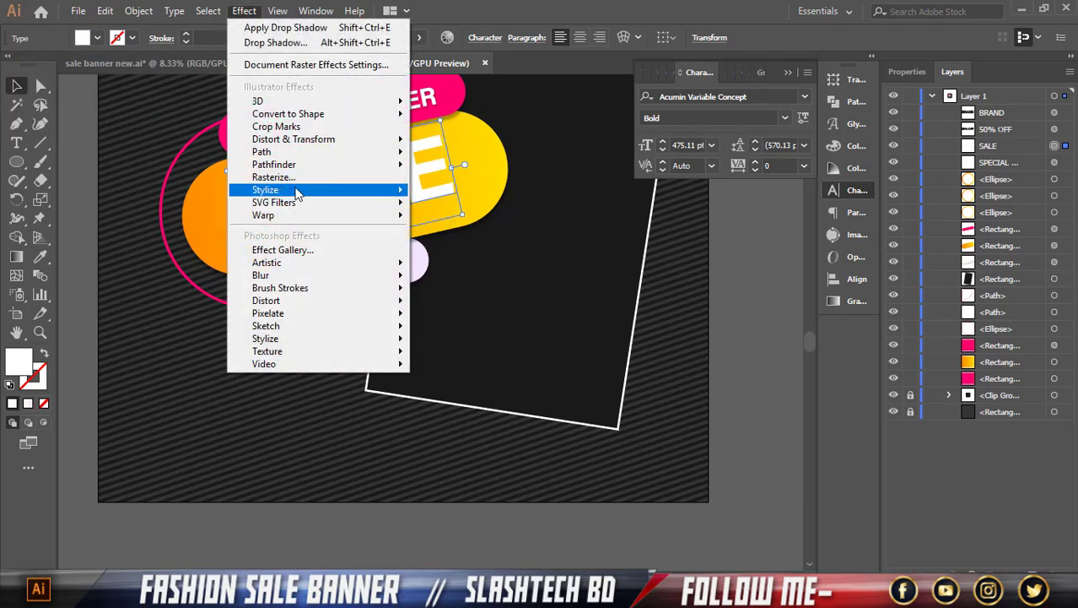
mouse_move(297, 193)
left_click(448, 202)
left_click(970, 397)
left_click(760, 363)
- Place the 50% OFF text on the white pill, tilted to the pill's angle, and convert it to outlines
scroll(564, 354, "down", 2)
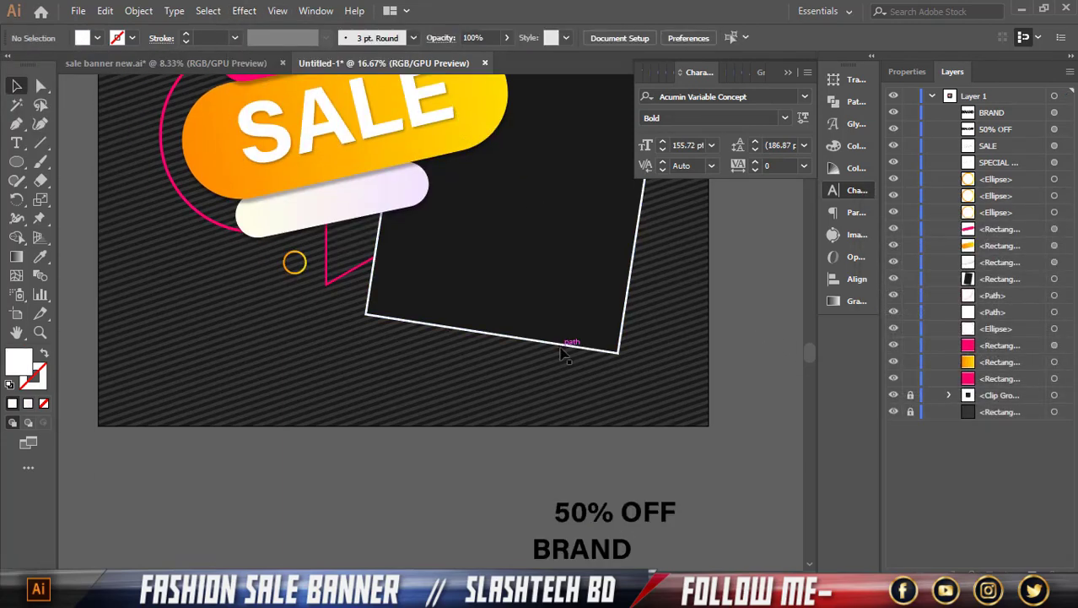
left_click_drag(601, 509, 339, 210)
mouse_move(415, 178)
left_mouse_down()
mouse_move(424, 163)
mouse_move(410, 166)
left_mouse_up()
key("ctrl+g")
- Fill the 50% OFF lettering with the pink sampled from the lowest colour swatch rectangle beside the artboard
key("ctrl+minus")
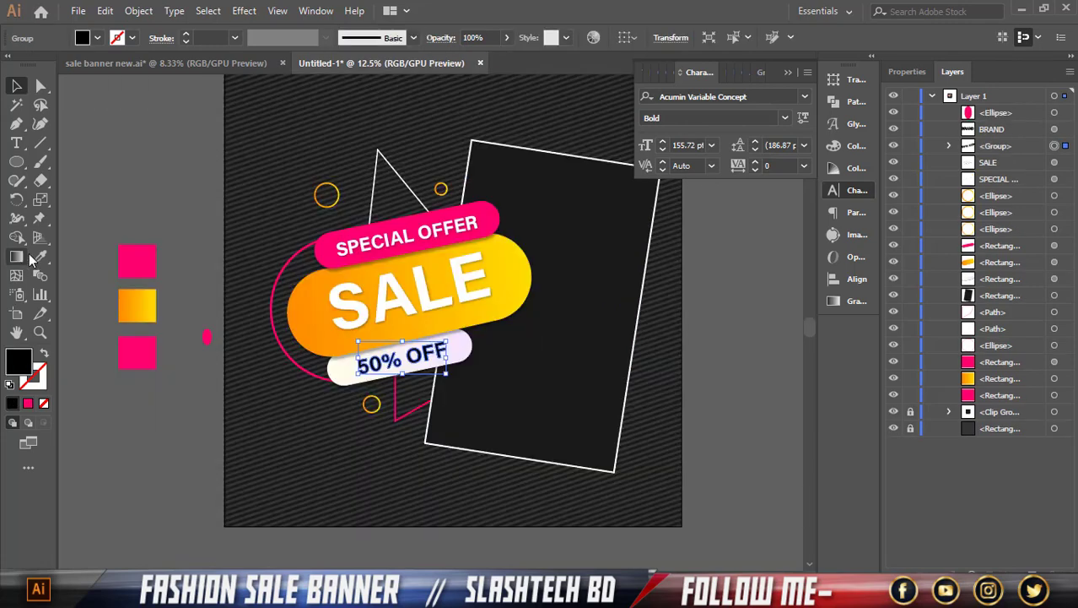
key("i")
left_click(145, 349)
key("v")
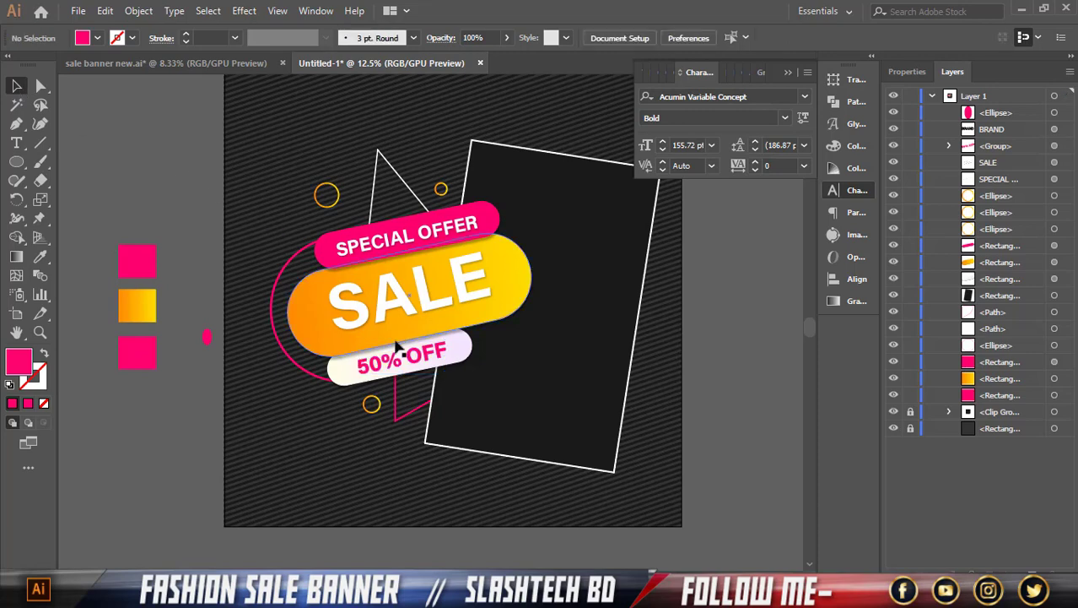
- Apply a Multiply drop shadow to the 50% OFF lettering with 33% opacity, 6 px X offset, 7 px Y offset and 7 px blur
left_click(244, 10)
mouse_move(388, 189)
left_click(460, 187)
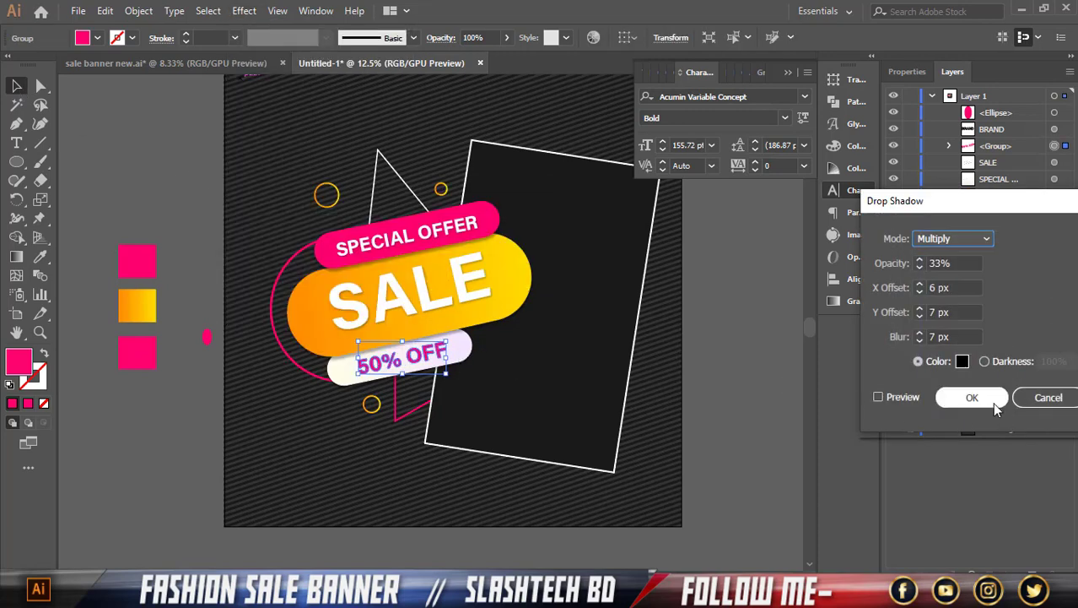
left_click(988, 395)
left_click(791, 410)
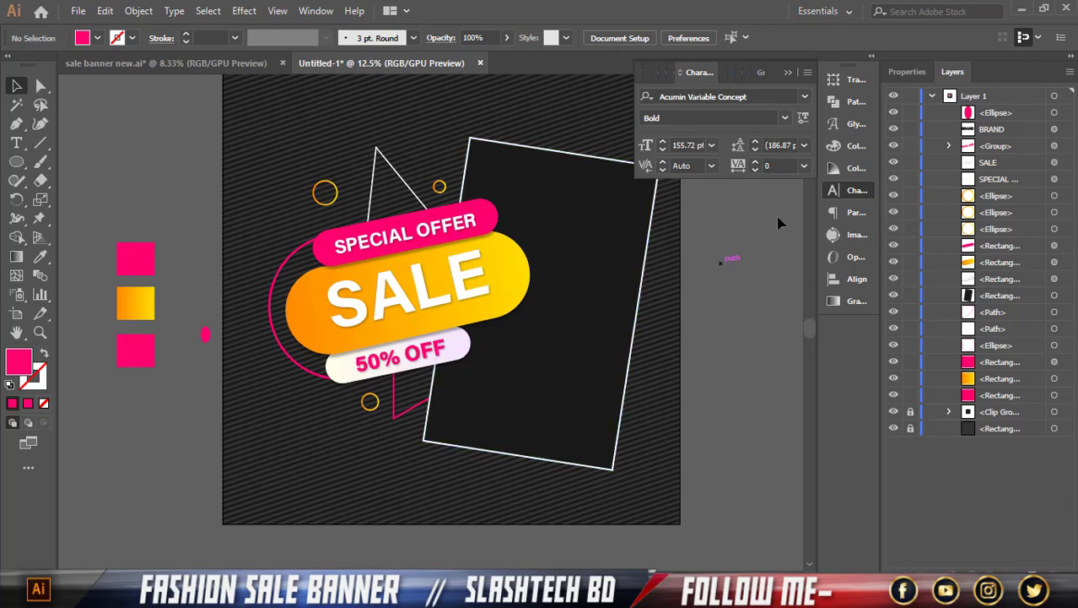
- Move the BRAND text onto the banner's lower-left area and convert it to outlines
scroll(462, 294, "down", 3)
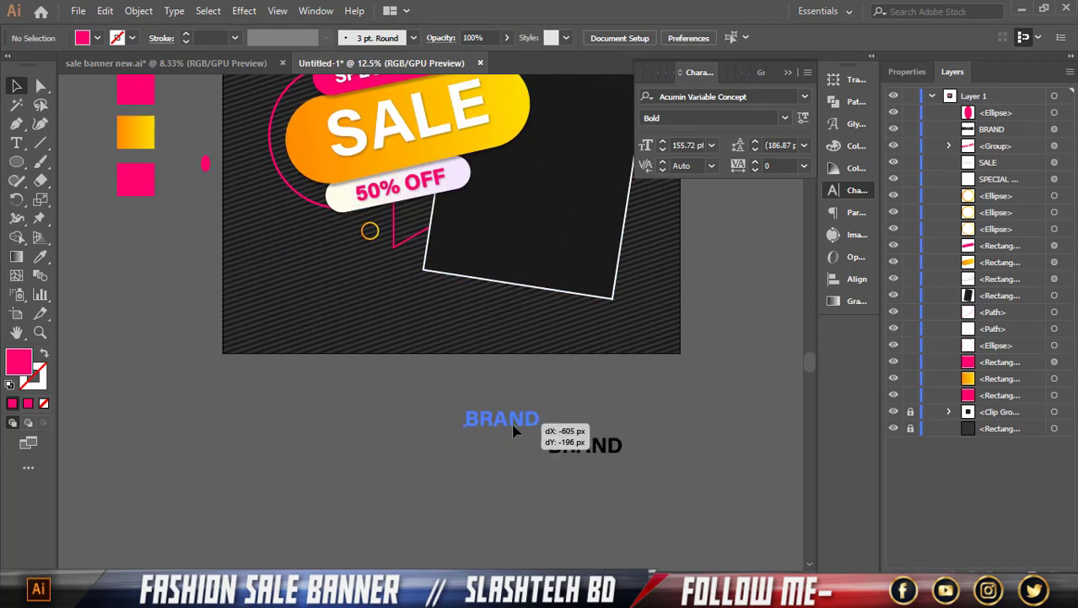
left_click_drag(514, 430, 326, 331)
scroll(224, 339, "up", 1)
right_click(299, 387)
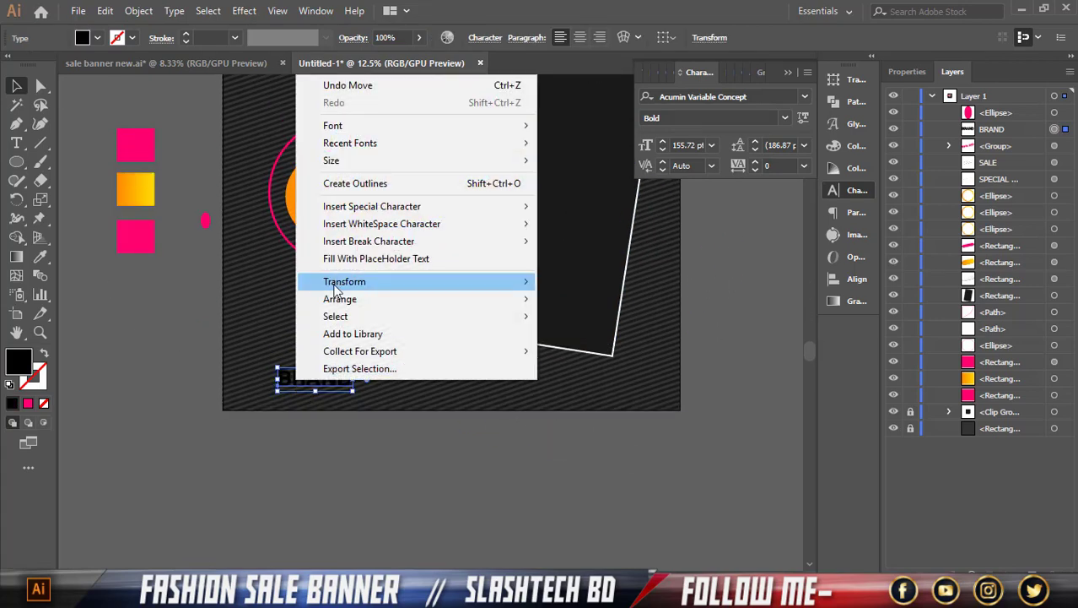
left_click(97, 37)
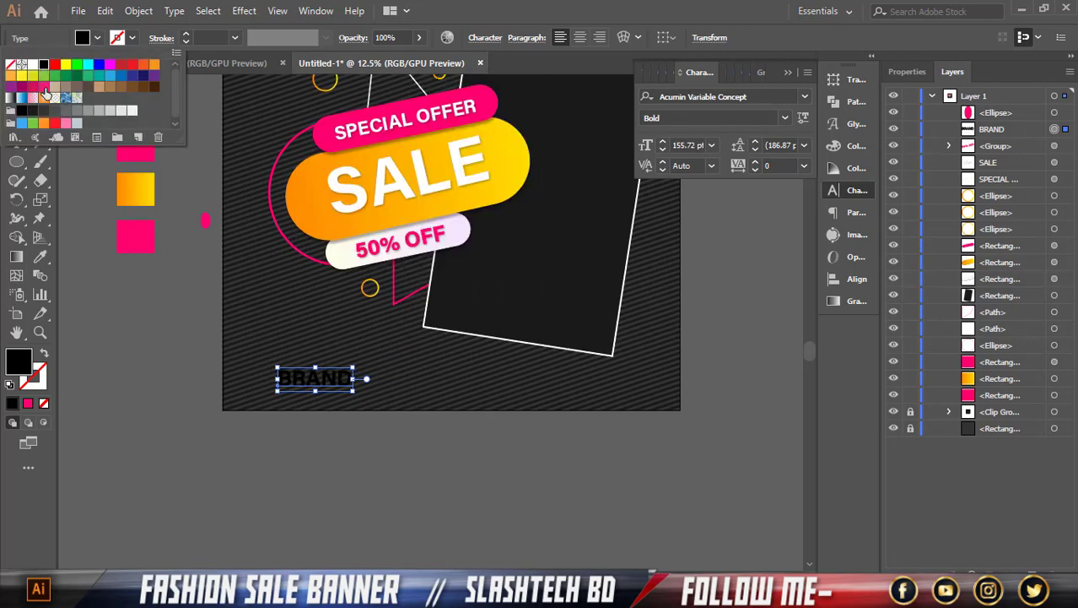
right_click(288, 381)
left_click(354, 180)
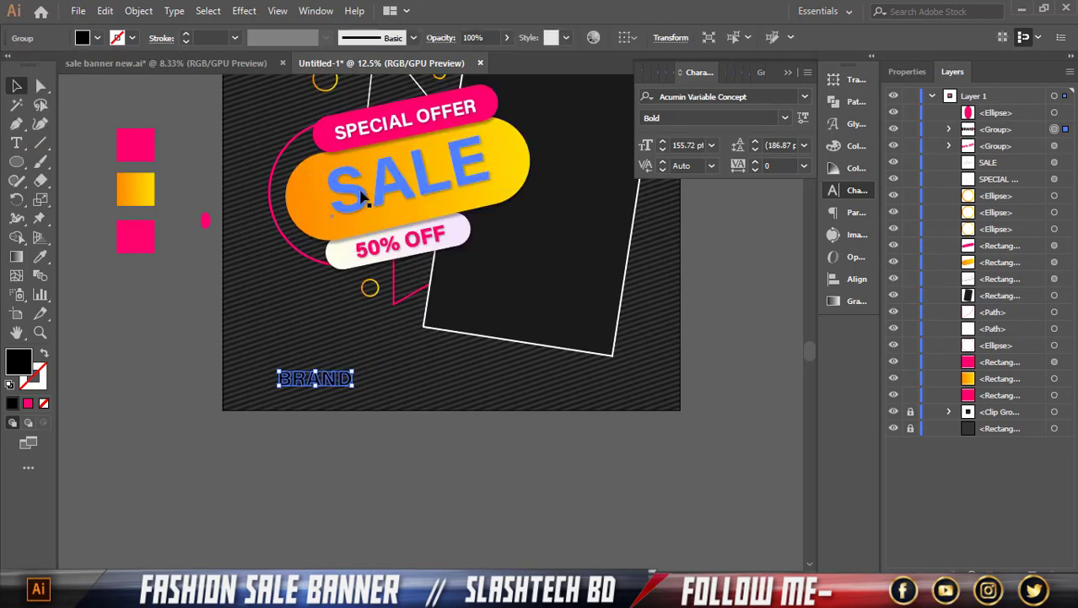
- Fill the BRAND lettering with the orange-to-yellow gradient sampled from the SALE pill and stretch it across the whole word
key("i")
left_click(317, 222)
key("v")
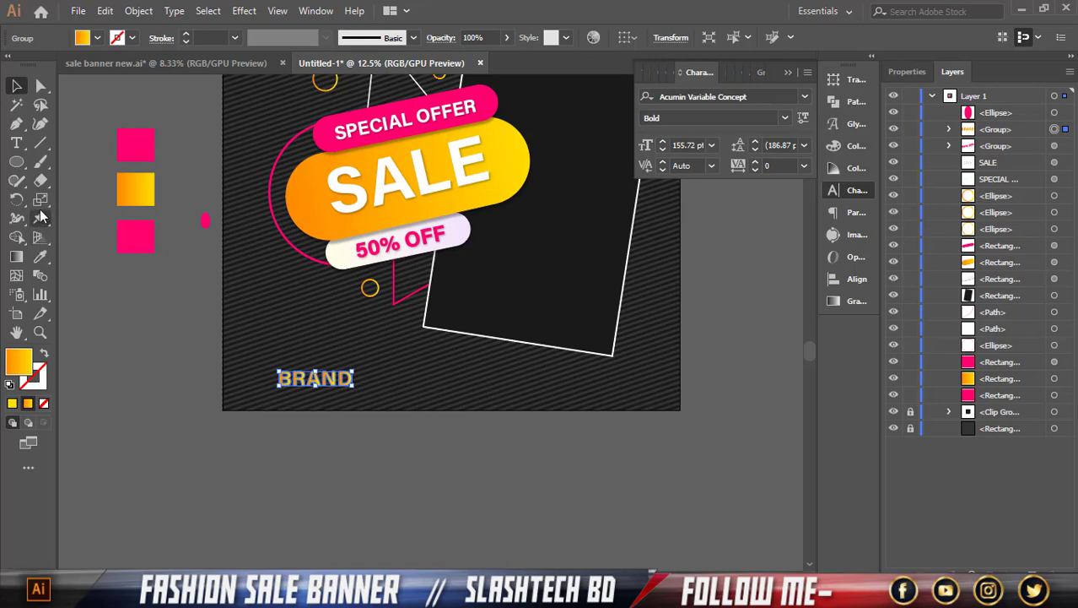
left_click(17, 256)
left_click_drag(282, 378, 388, 385)
left_click(16, 85)
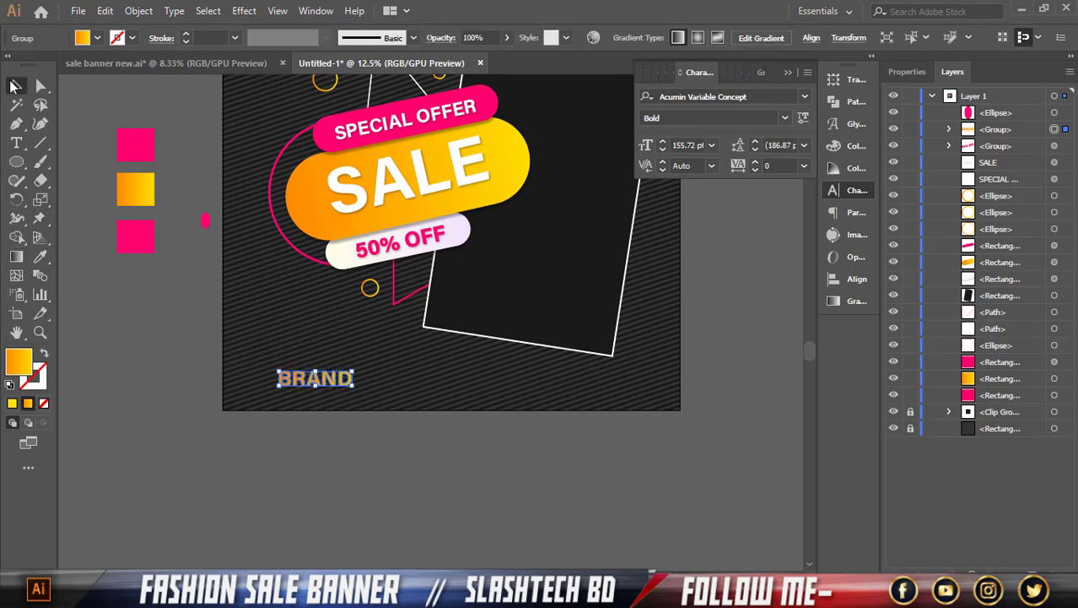
- Apply a Multiply drop shadow to the BRAND lettering with 33% opacity, 6 px X offset, 7 px Y offset and 7 px blur
left_click(244, 11)
mouse_move(363, 186)
left_click(473, 186)
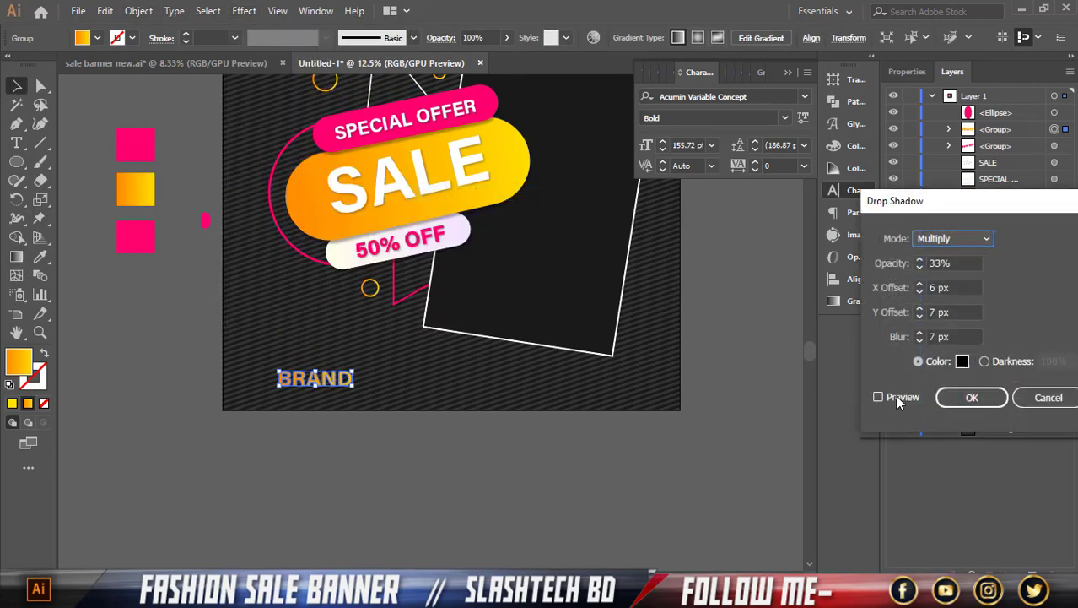
left_click(967, 399)
left_click(435, 471)
- Move the BRAND lettering to the banner's upper-left corner
scroll(435, 471, "up", 6)
left_click_drag(337, 487, 312, 142)
scroll(309, 198, "up", 5)
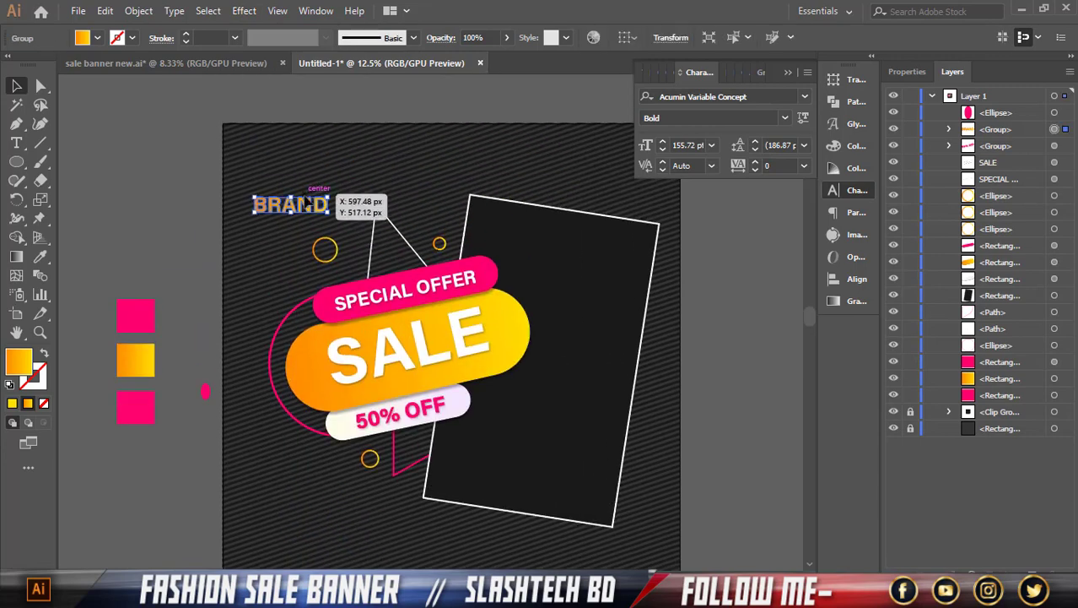
left_click_drag(310, 245, 302, 199)
left_click(288, 121)
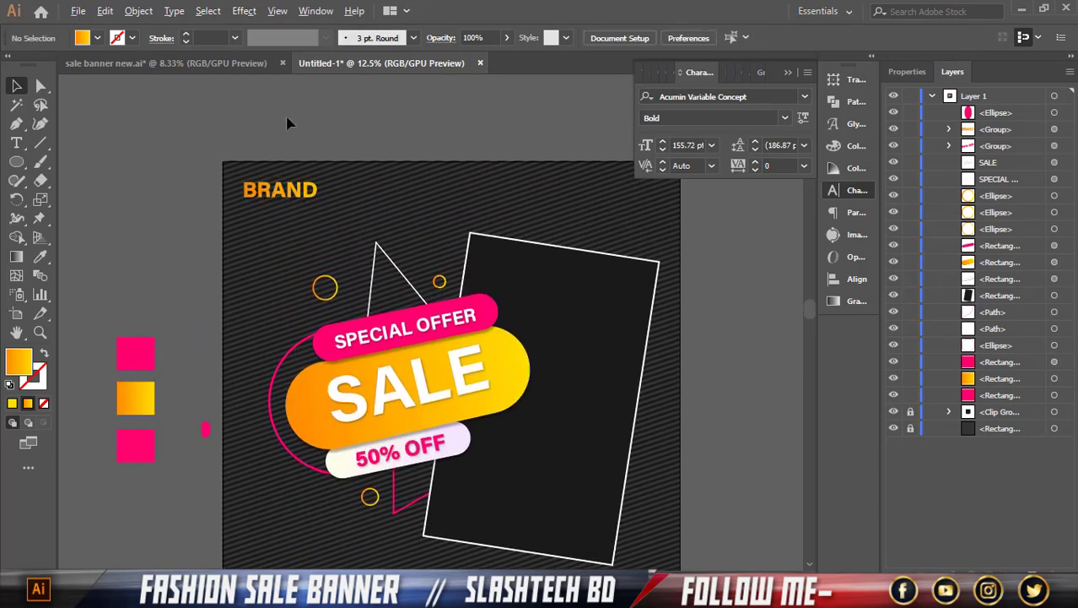
- Hide the tilted dark panel and group all pill labels, their texts and the outline accents
key("ctrl+minus")
scroll(558, 287, "up", 1)
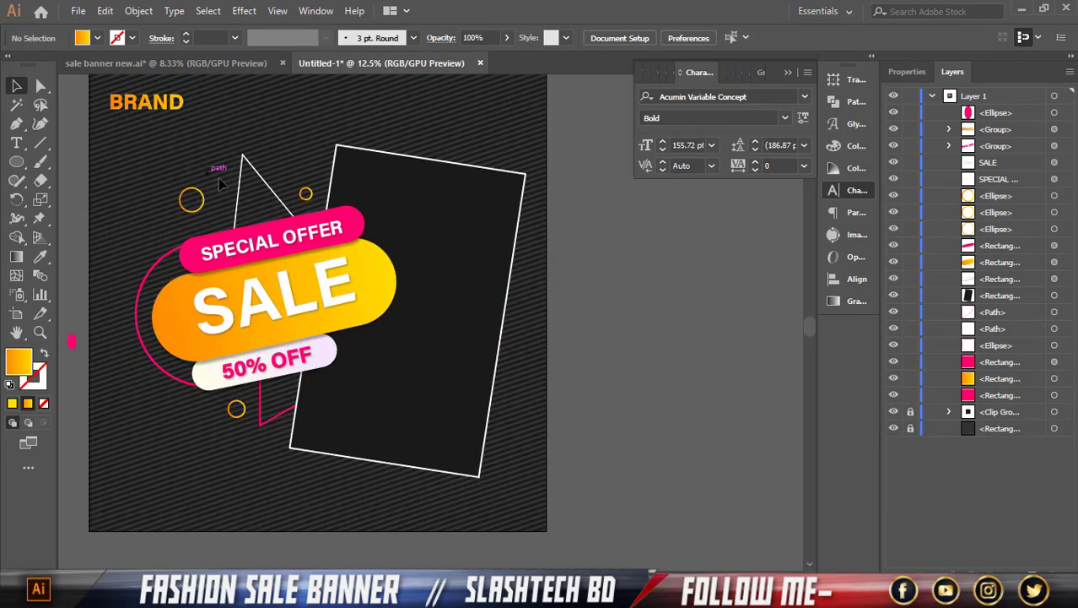
left_click(474, 213)
left_click(894, 296)
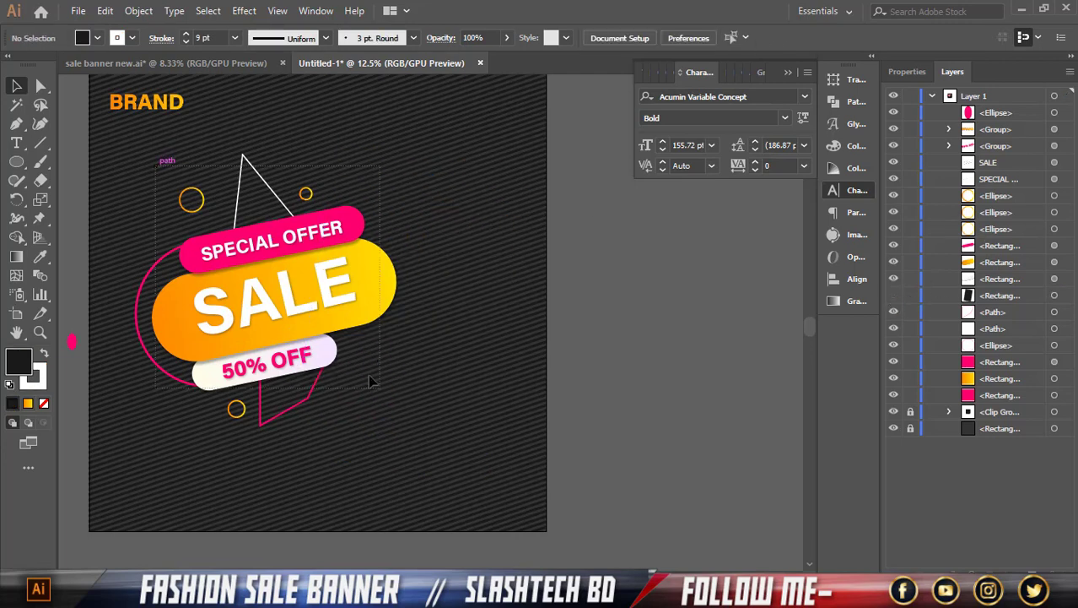
left_click_drag(368, 373, 417, 426)
key("ctrl+g")
right_click(369, 281)
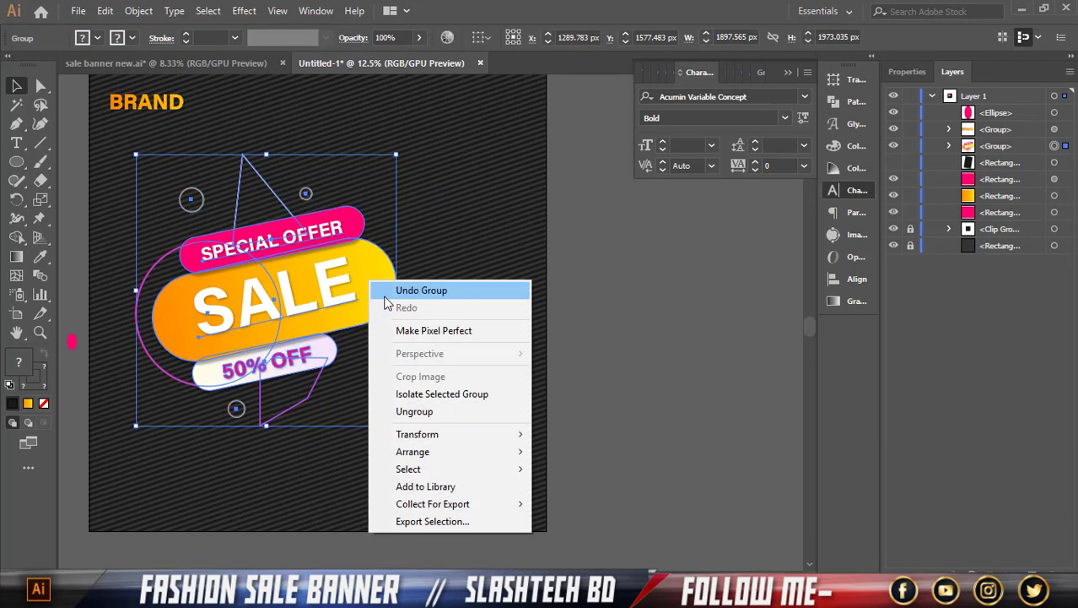
left_click(616, 366)
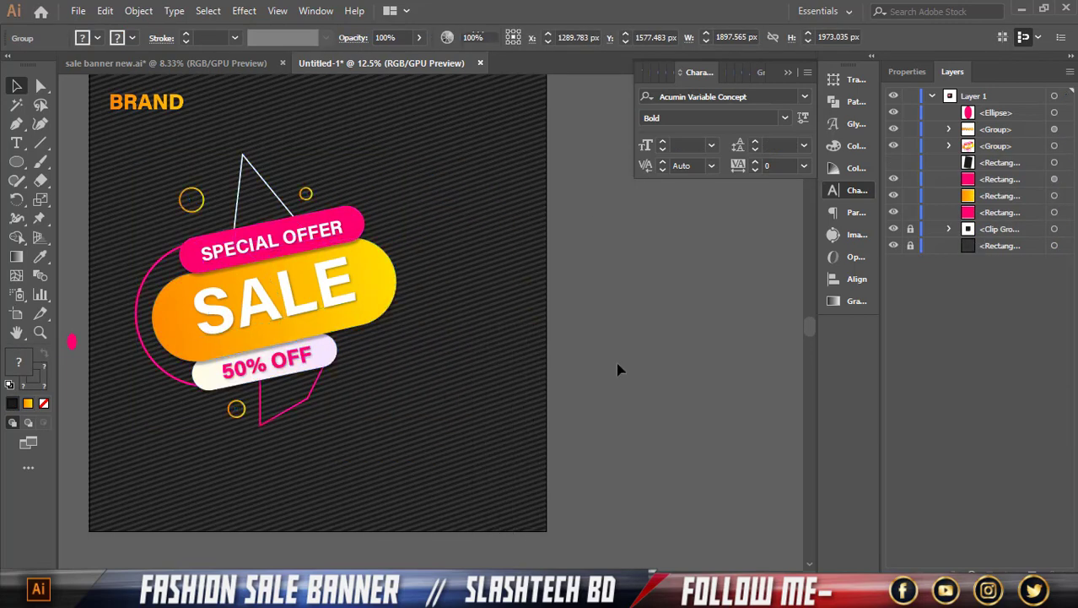
- Show the tilted dark panel again and shift the label group about 71 px to the left
left_click(893, 162)
left_click(373, 245)
left_click_drag(374, 245, 364, 255)
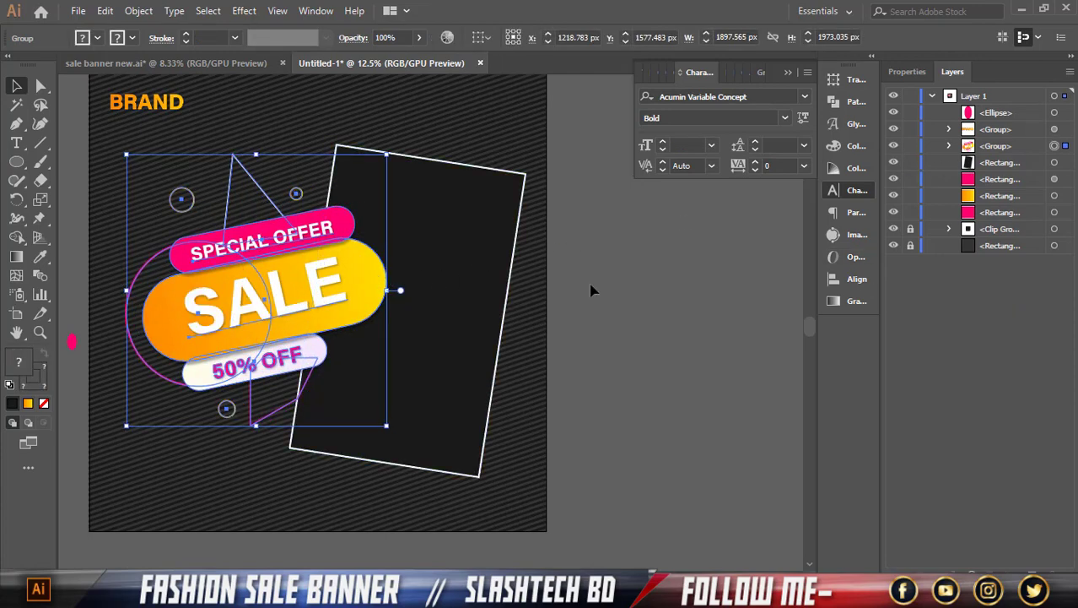
left_click(591, 290)
- Move the label group slightly further left so it overlaps less of the dark panel
left_click(481, 306)
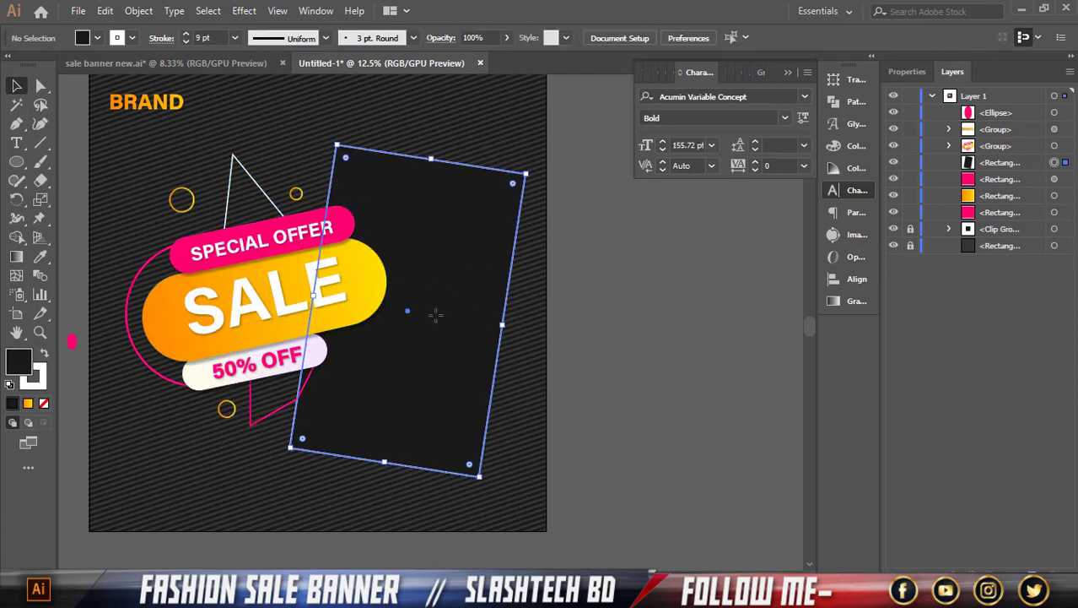
left_click(614, 313)
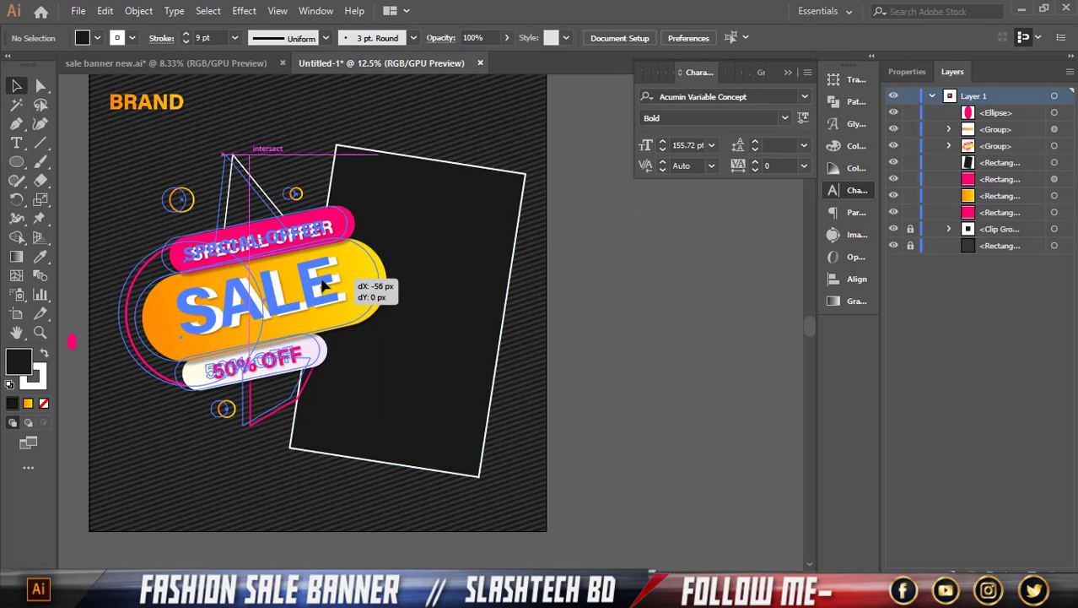
left_click(361, 287)
left_click(646, 320)
scroll(264, 411, "up", 1)
left_click_drag(343, 271, 334, 270)
left_click(556, 313)
- Ungroup the label artwork into its separate pills, texts and accents
scroll(557, 312, "up", 1)
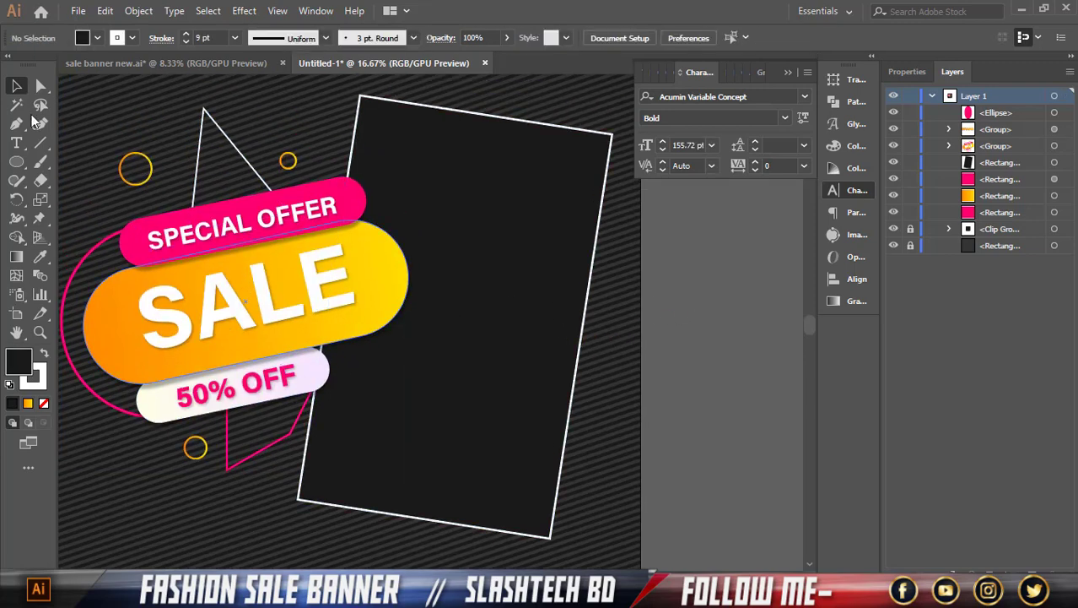
right_click(243, 377)
left_click(288, 254)
key("ctrl+shift+a")
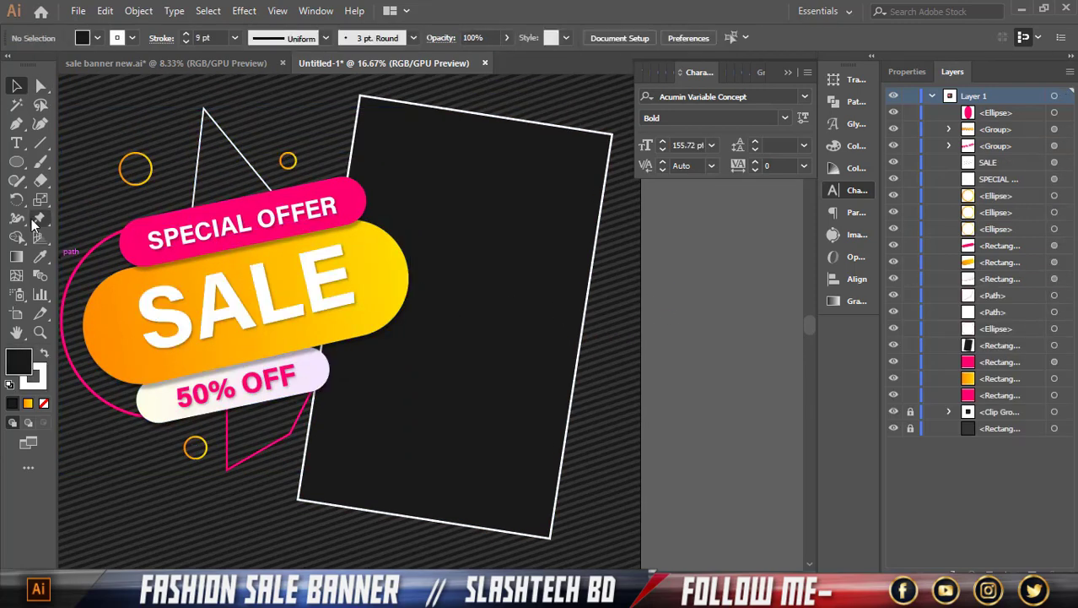
- Reshape the pink outline accent below the 50% OFF pill by moving its lower-right corner outward to the right
left_click(41, 86)
left_click_drag(287, 443, 317, 425)
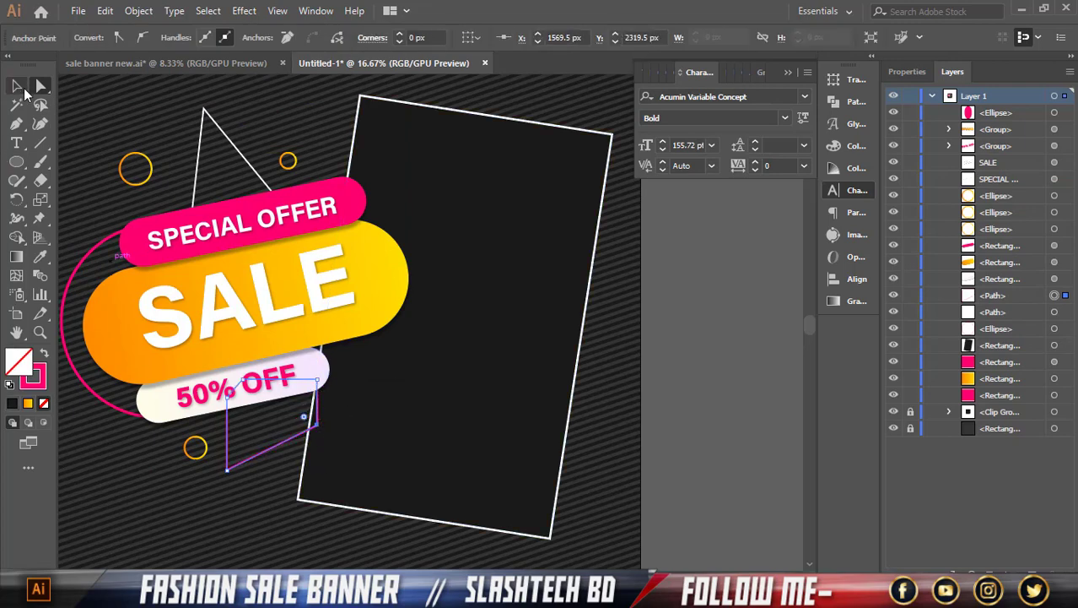
left_click(17, 86)
key("ctrl+shift+a")
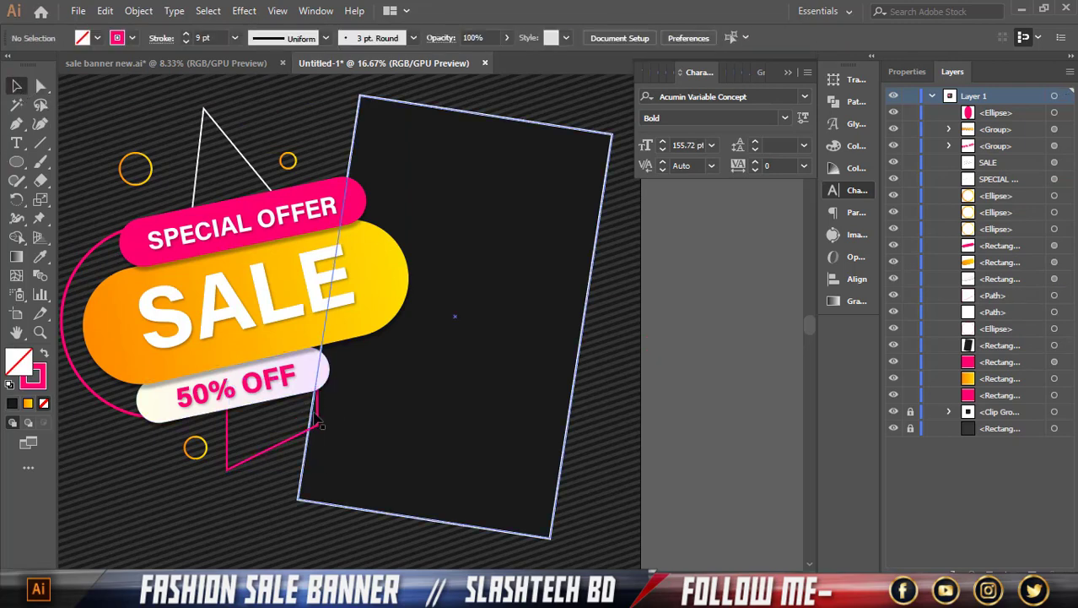
- Bring the tilted dark panel in front of all other artwork
left_click(338, 414)
right_click(338, 414)
mouse_move(456, 331)
left_click(635, 340)
left_click(631, 359)
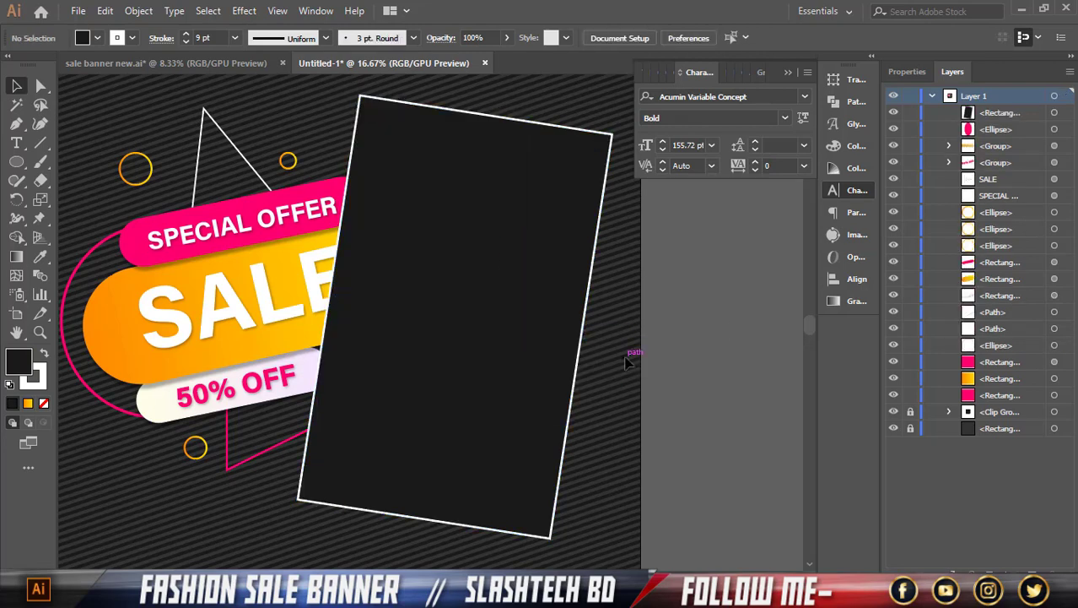
- Bring the SALE and SPECIAL OFFER texts together with their orange and pink pills to the front
left_click(291, 295)
left_click(118, 295, "shift")
left_click(295, 221, "shift")
left_click(194, 246, "shift")
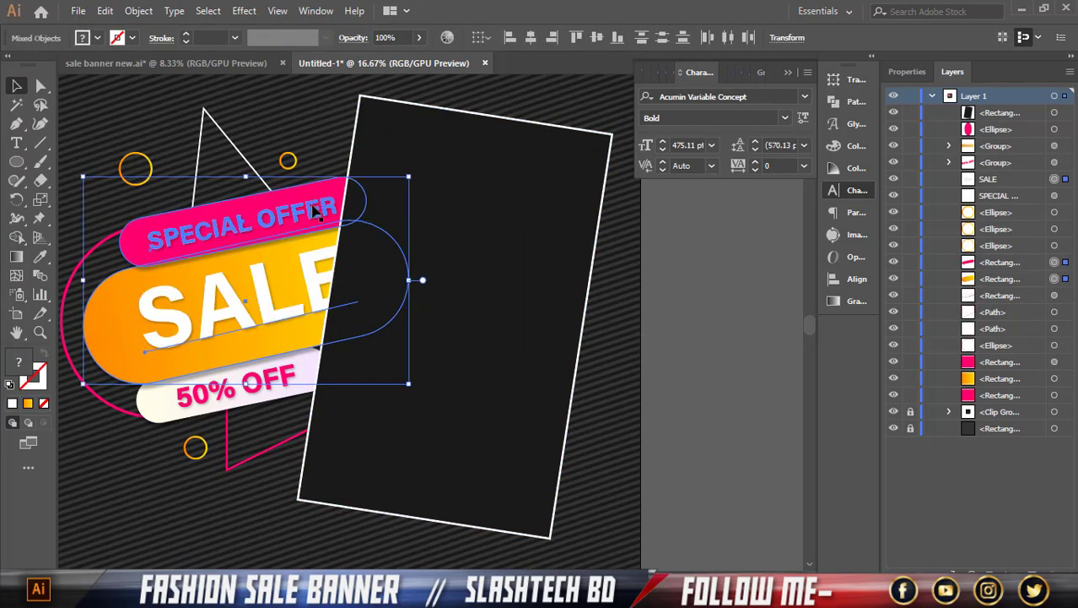
right_click(310, 206)
mouse_move(389, 363)
left_click(498, 361)
left_click(744, 383)
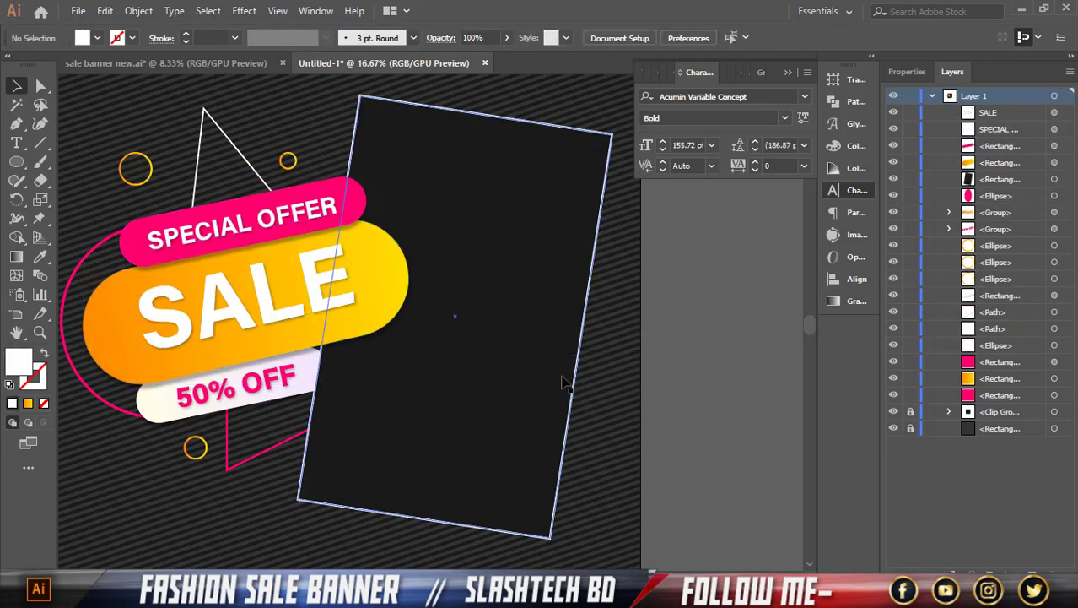
- Nudge the dark panel slightly left and the white 50% OFF pill slightly right behind it
left_click(581, 386)
left_click(309, 363)
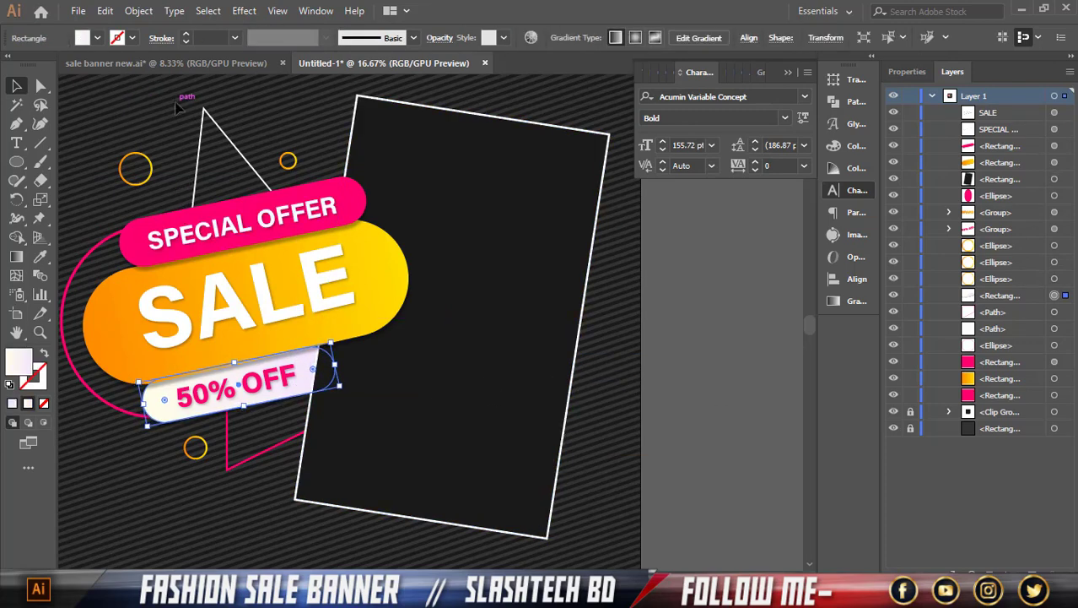
left_click(707, 376)
- Place the portrait photo of the man in the yellow hoodie over the lower middle of the banner
key("ctrl+minus")
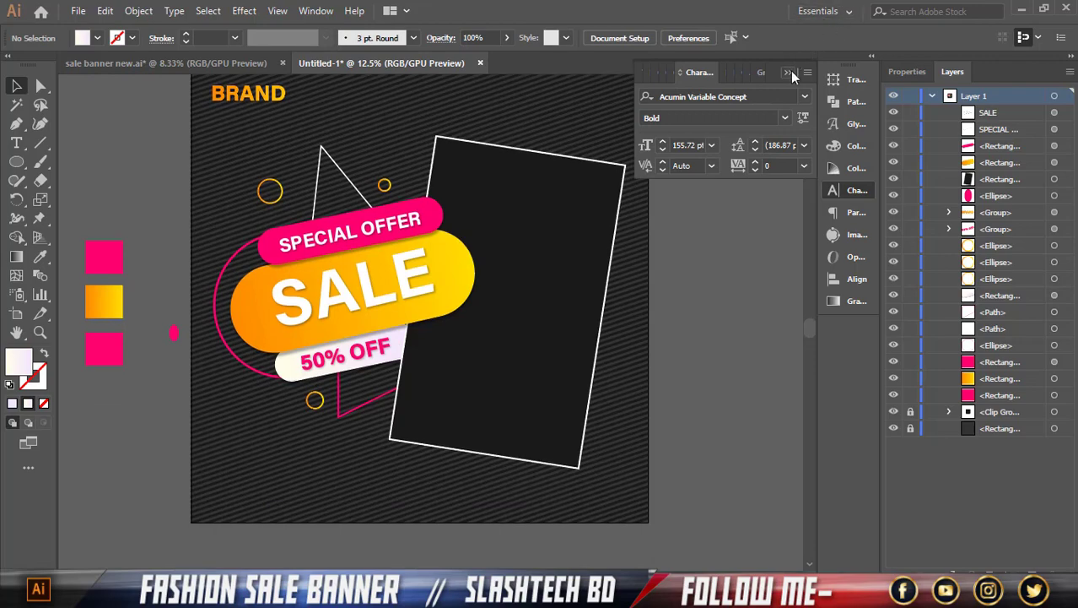
left_click(203, 594)
left_click_drag(354, 353, 502, 340)
left_click_drag(539, 360, 608, 361)
left_click_drag(548, 365, 448, 500)
- Remove the dark panel's white stroke and bring the panel in front of the photo
left_click(575, 284)
left_click(97, 37)
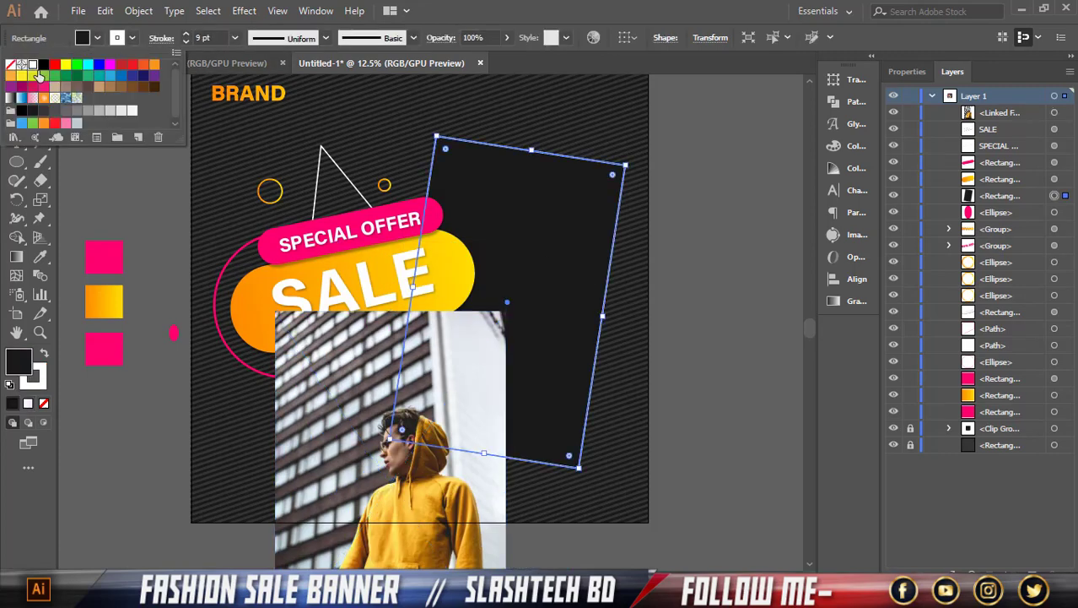
right_click(576, 256)
mouse_move(629, 503)
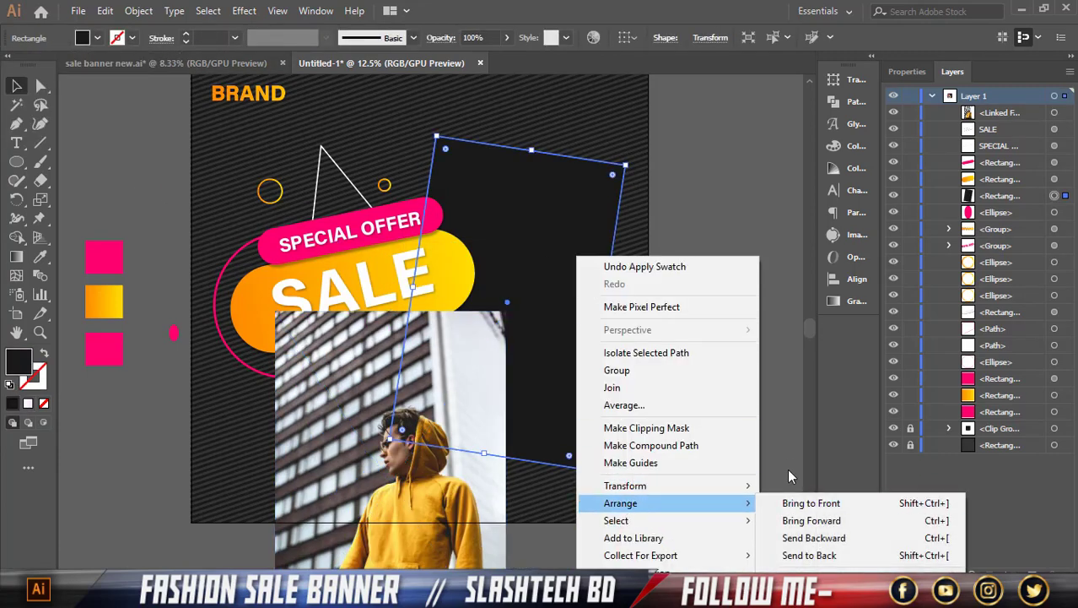
left_click(778, 504)
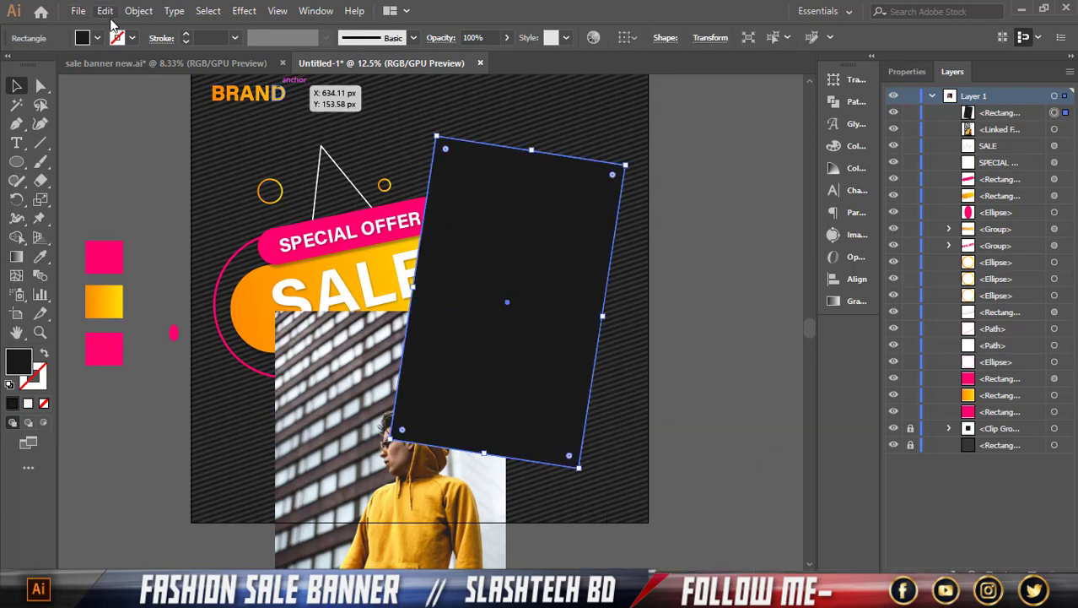
- Copy the dark tilted panel and use the original as a clipping mask on the portrait photo
left_click(105, 12)
left_click(132, 88)
left_click(694, 204)
left_click(557, 302)
left_click(338, 405, "shift")
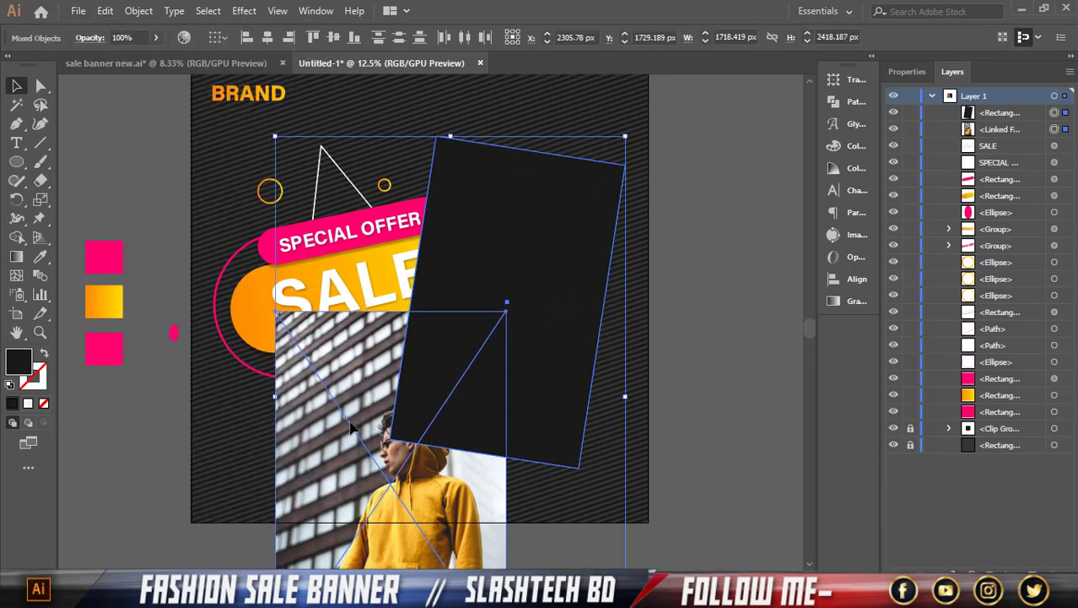
right_click(423, 169)
left_click(523, 286)
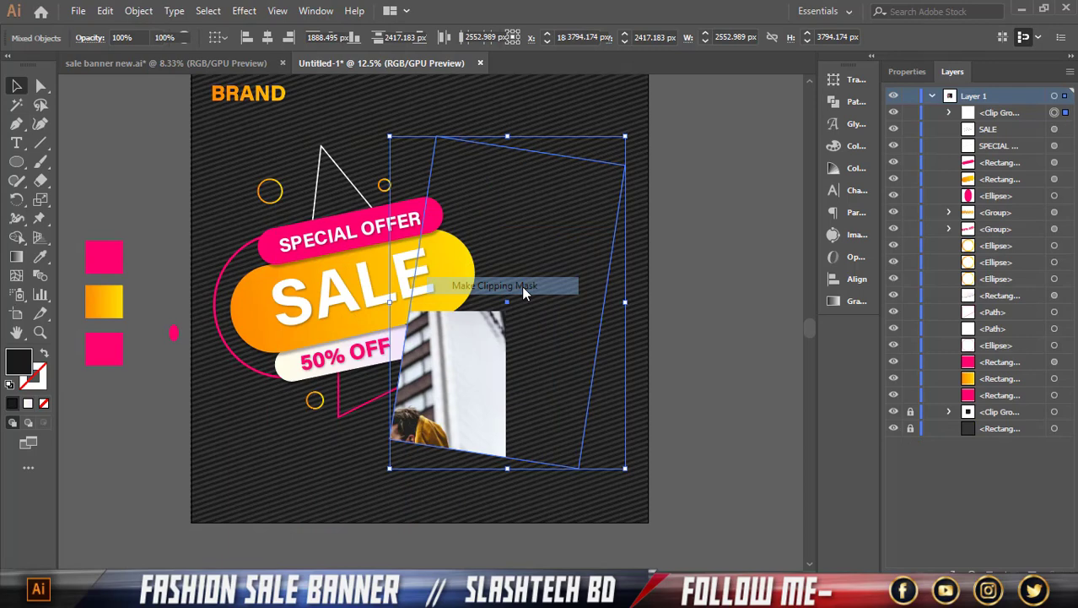
- Reposition the photo inside its clipping mask and enlarge it so the man fills the tilted panel
left_click(950, 112)
left_click(1065, 146)
left_click_drag(422, 539, 620, 402)
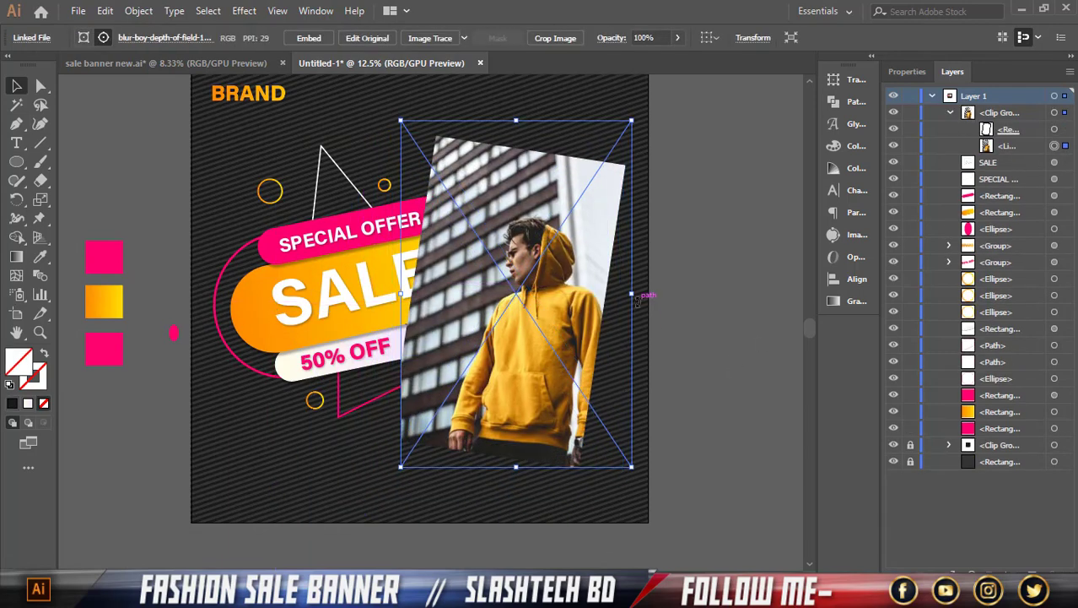
left_click_drag(633, 294, 644, 294)
left_click_drag(614, 339, 604, 335)
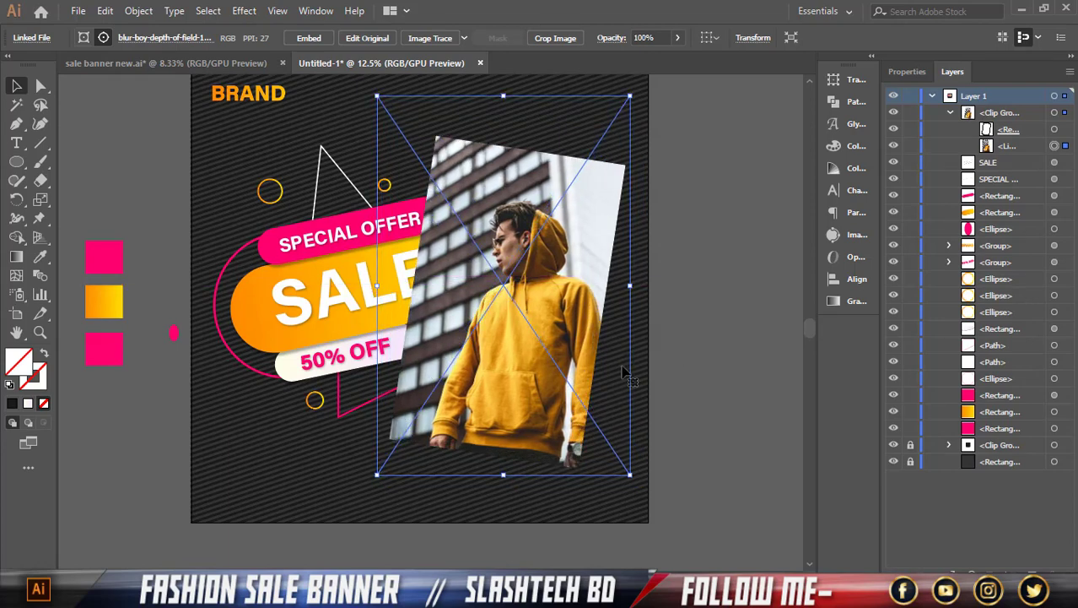
left_click_drag(625, 374, 621, 366)
left_click(723, 337)
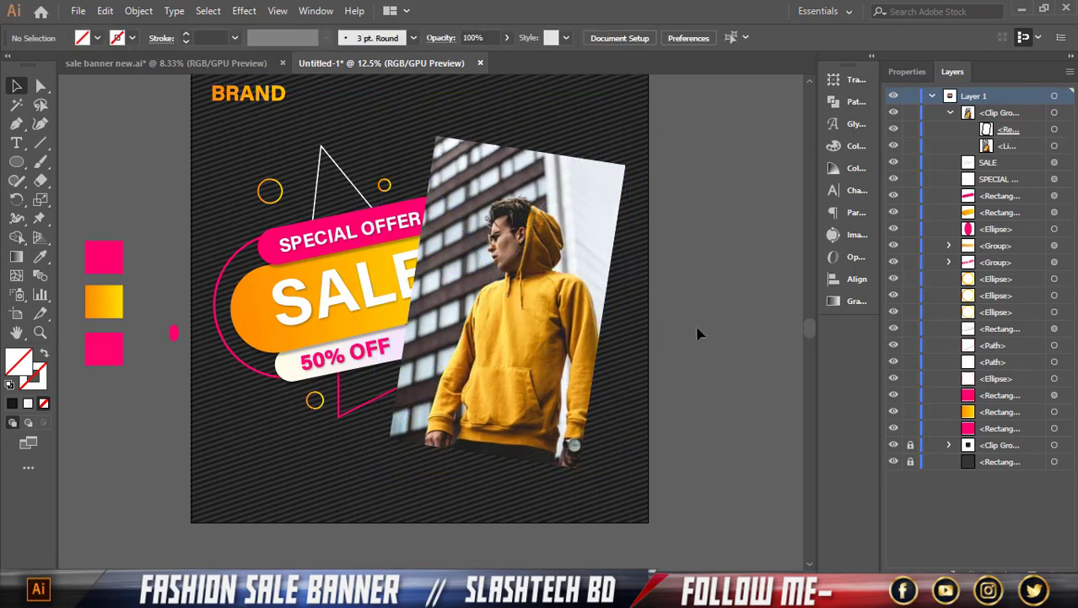
- Paste the copied panel in front of the photo as a frame with no fill and a 22 pt white stroke
left_click(106, 11)
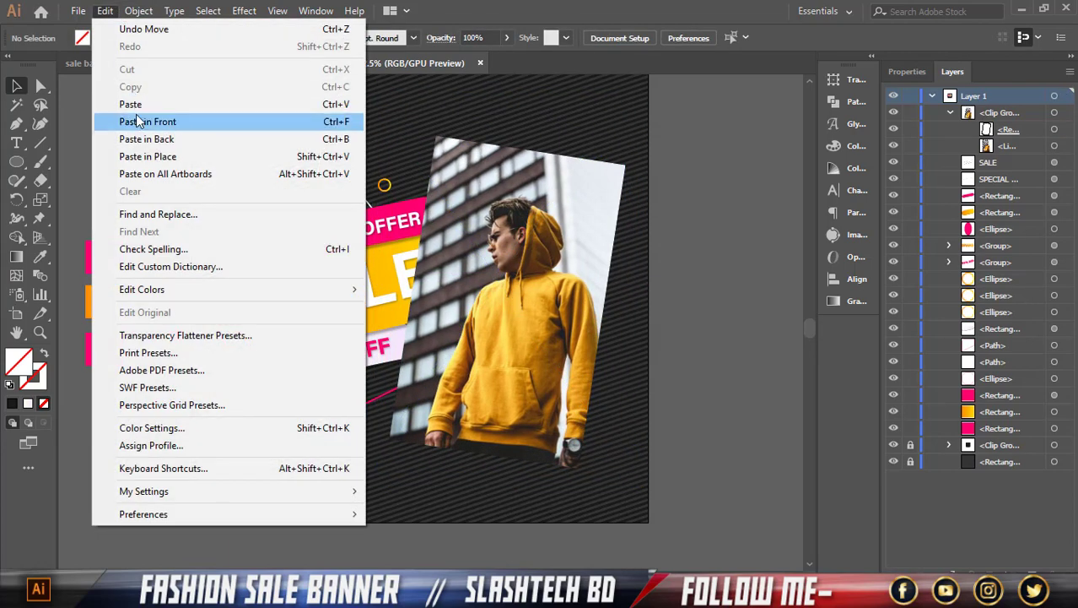
left_click(148, 119)
key("shift+x")
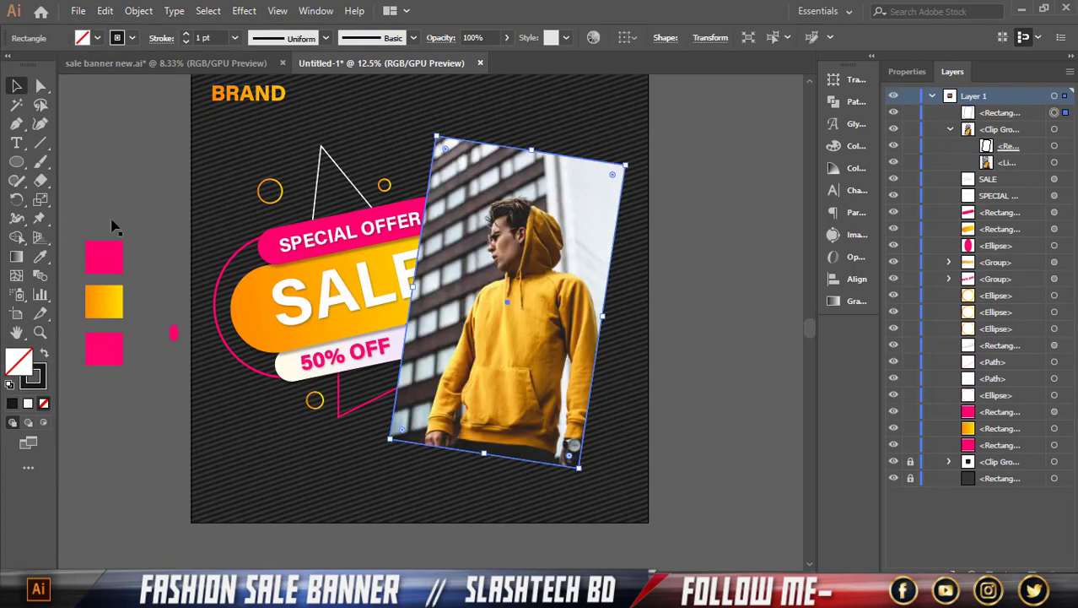
left_click(132, 38)
left_click(32, 74)
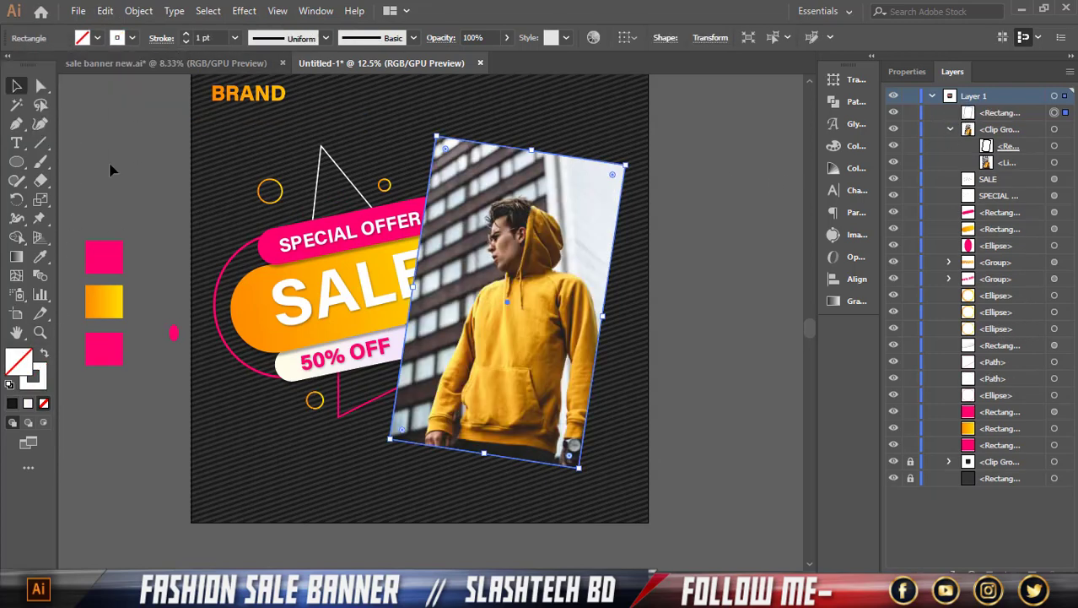
left_click(185, 35)
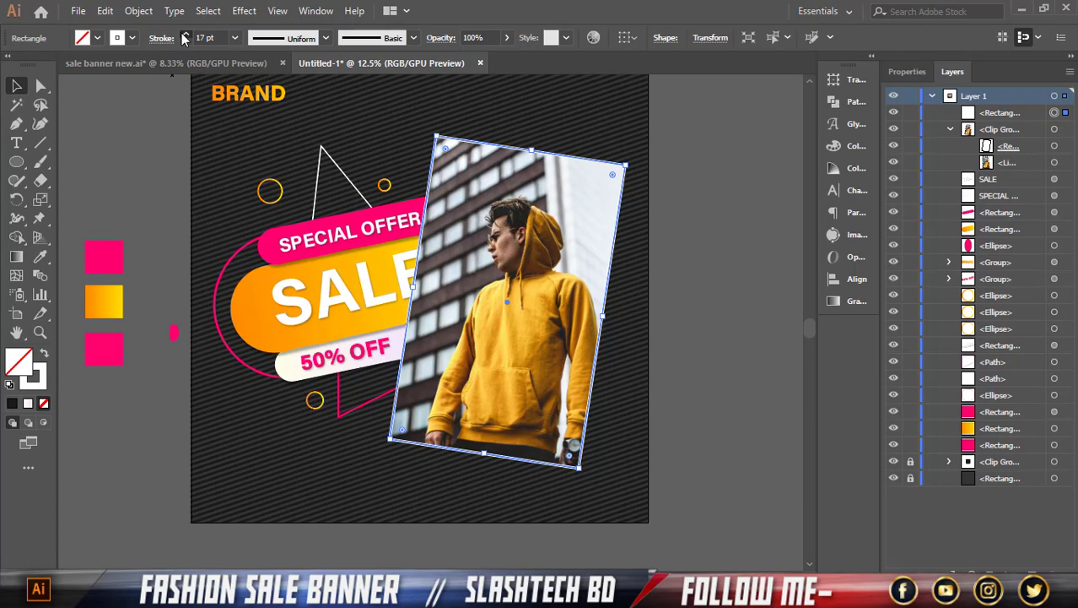
left_click(135, 143)
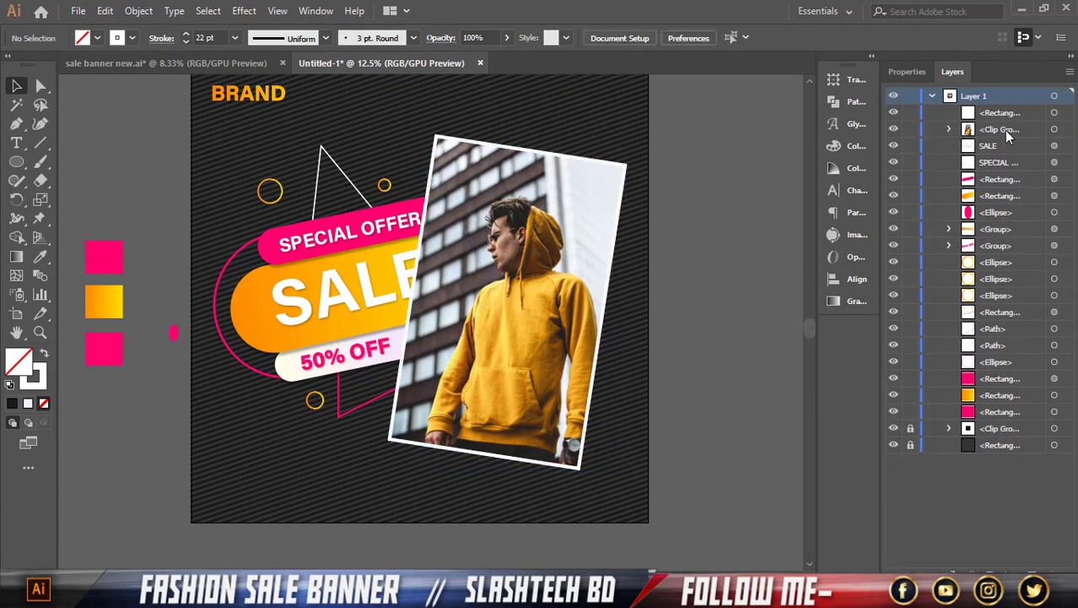
- Move the clipped photo and its white frame behind the SALE and SPECIAL OFFER pills in the stacking order
left_click(950, 129)
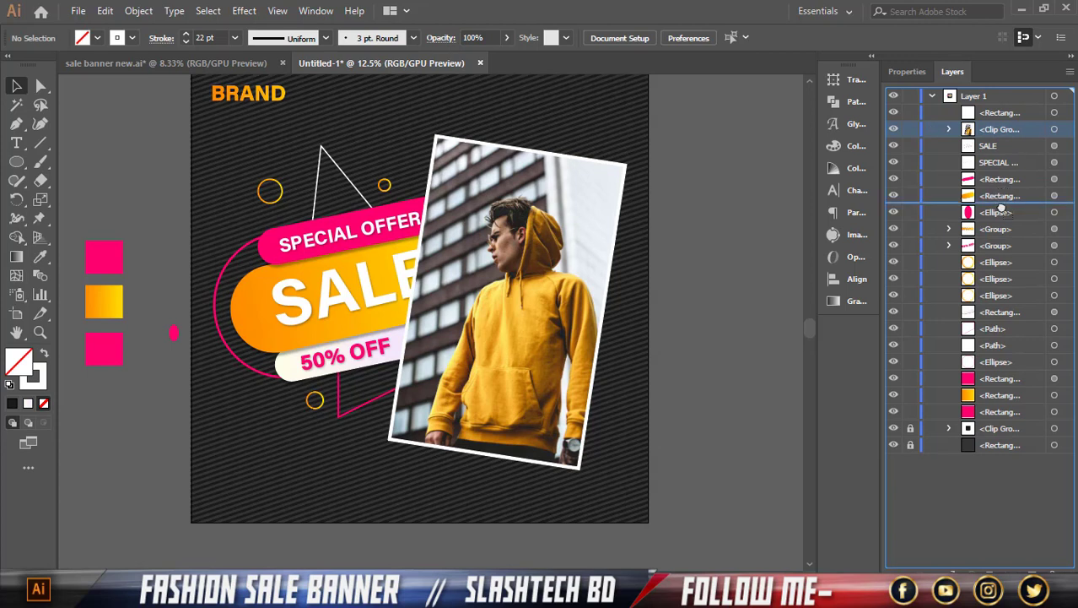
left_click_drag(996, 237, 996, 238)
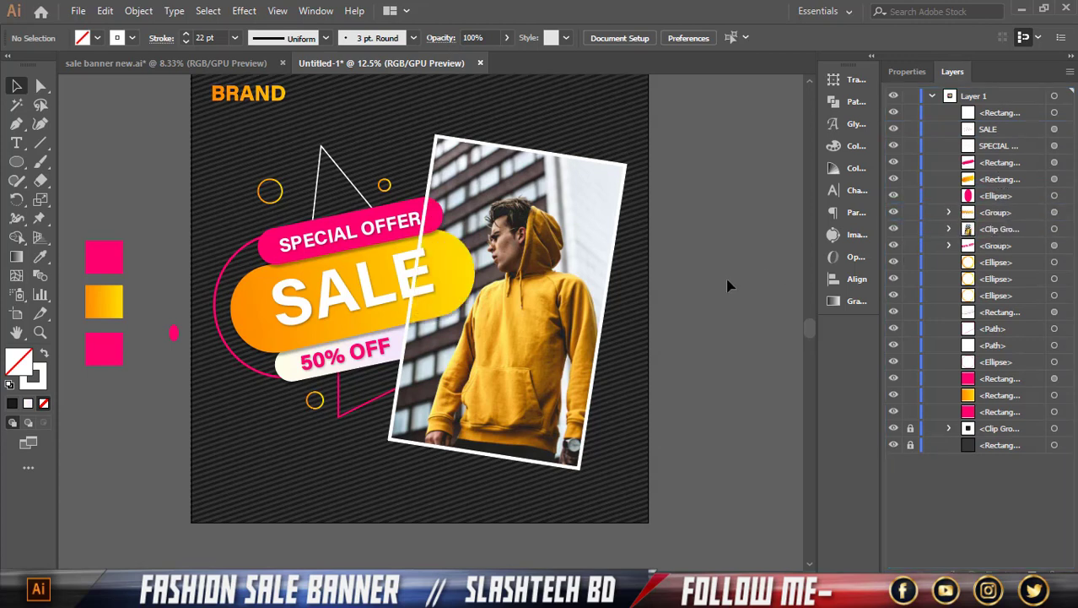
left_click_drag(995, 116, 996, 221)
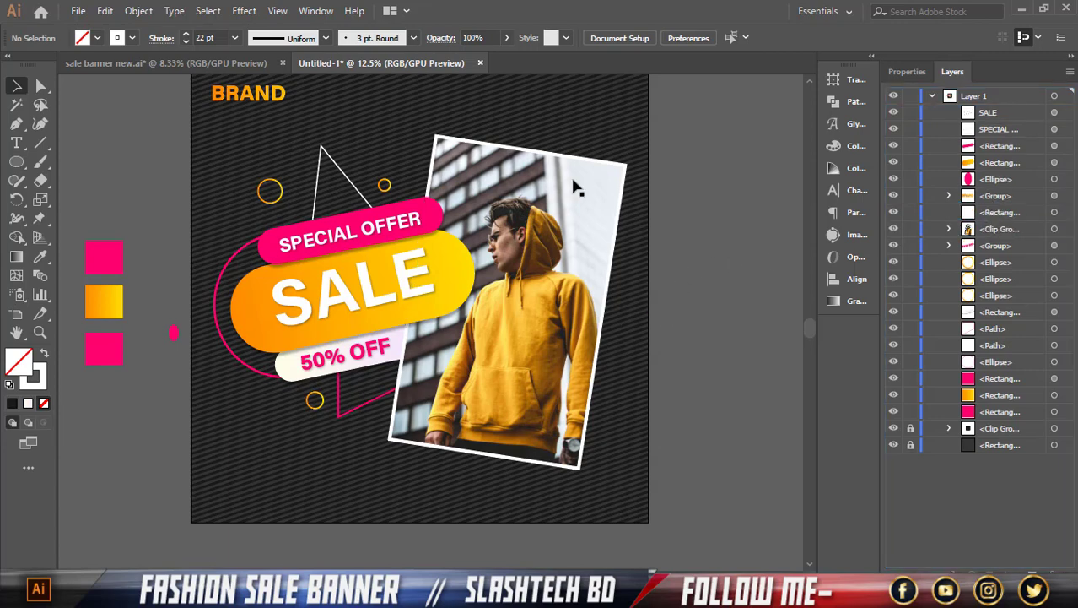
- Scale up the photo, pills, texts and decorative shapes together to about 3115 × 2515 px, leaving out the BRAND wordmark
scroll(653, 232, "down", 1)
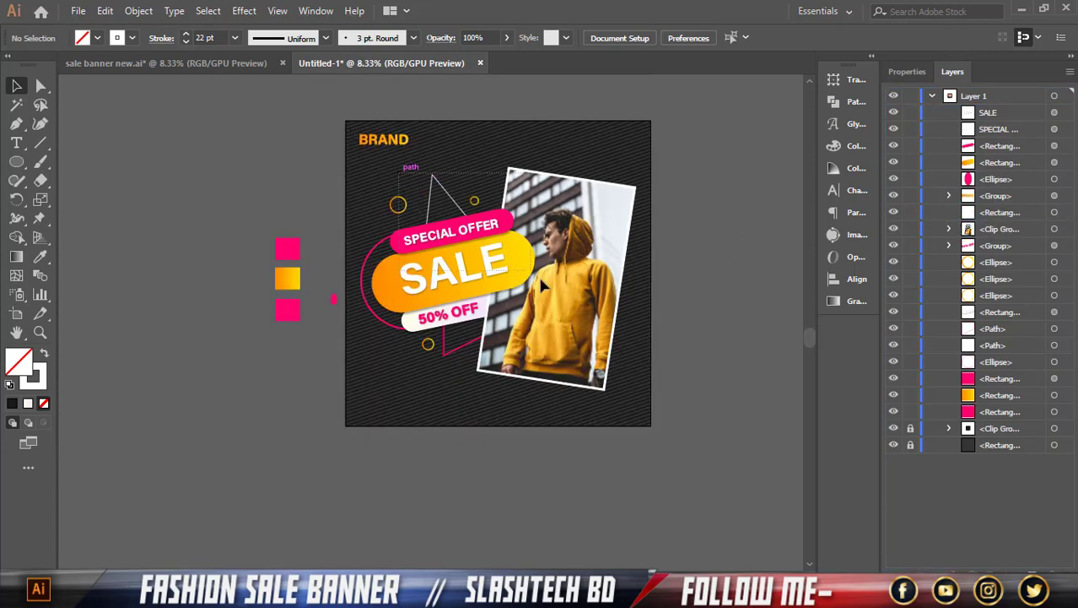
left_click_drag(398, 174, 624, 341)
left_click_drag(636, 281, 641, 280)
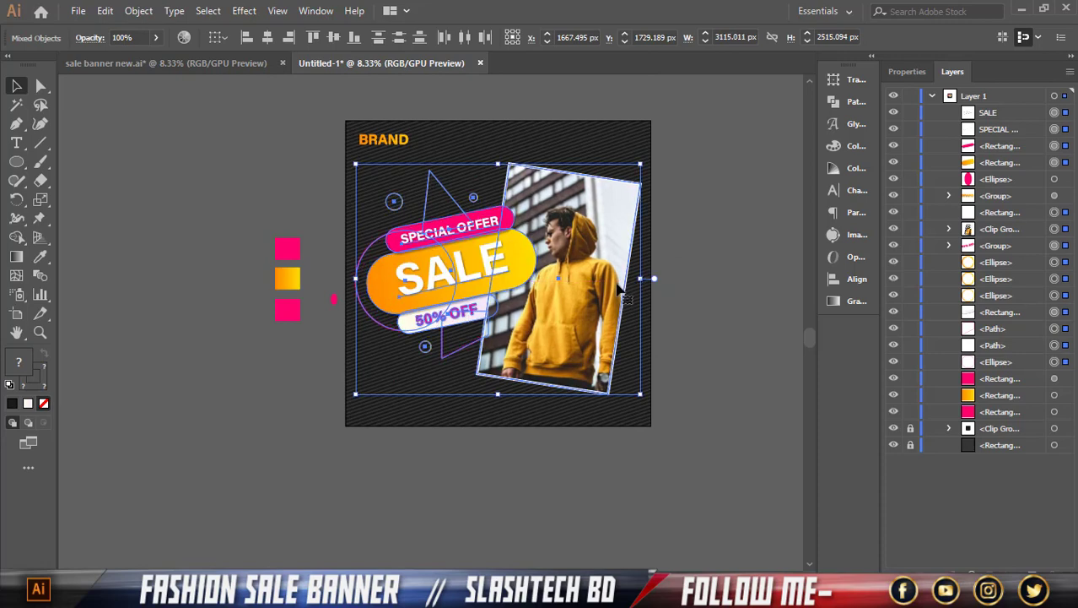
left_click(772, 305)
left_click(17, 161)
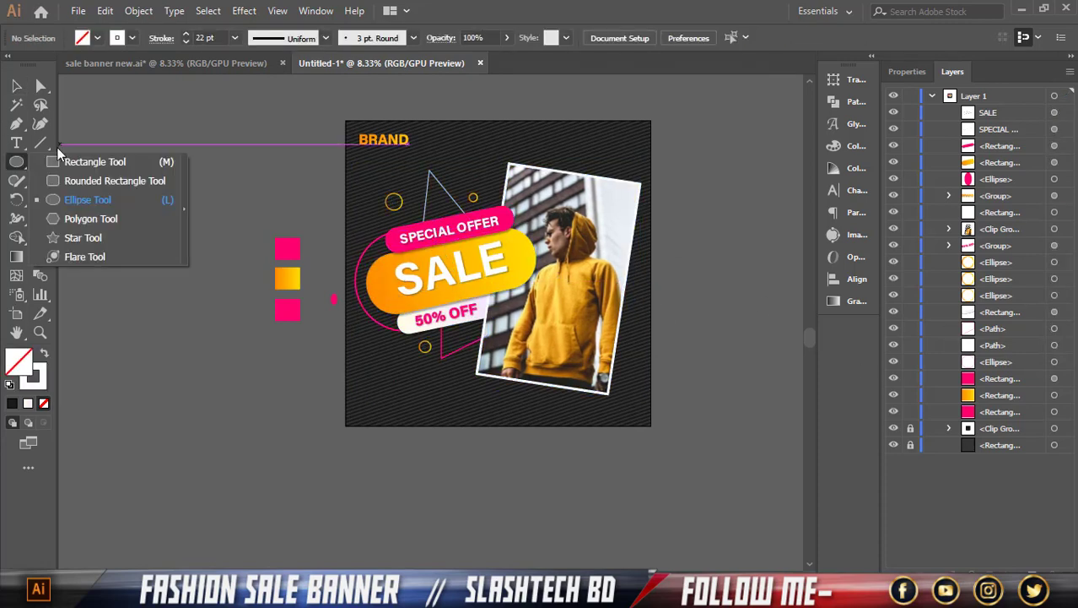
left_click(711, 428)
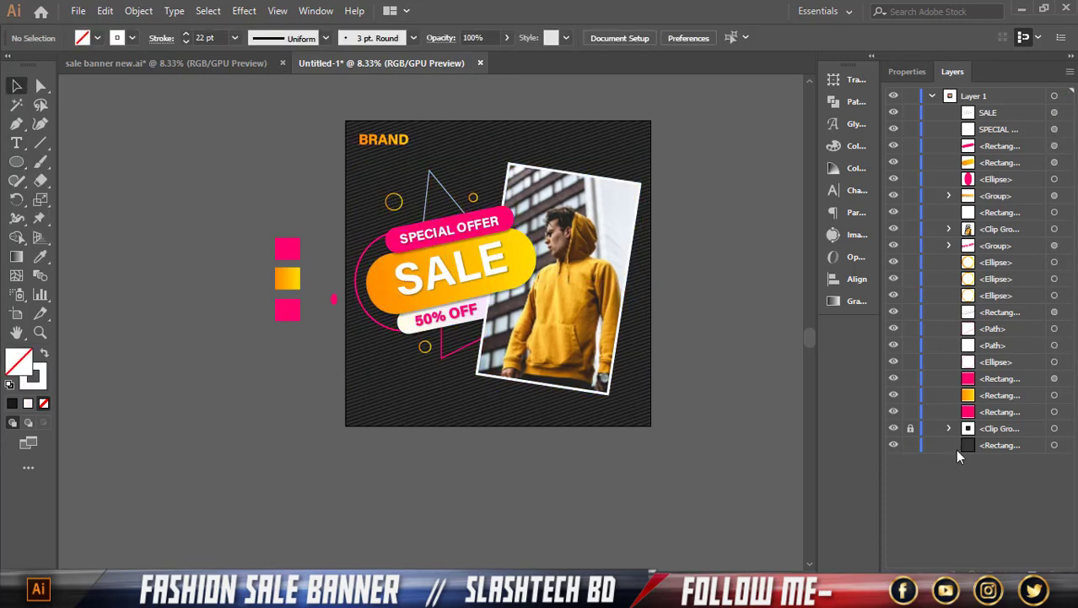
- Duplicate the dark background rectangle in place and move the copy to the top of the stacking order
left_click(1055, 445)
left_click(105, 11)
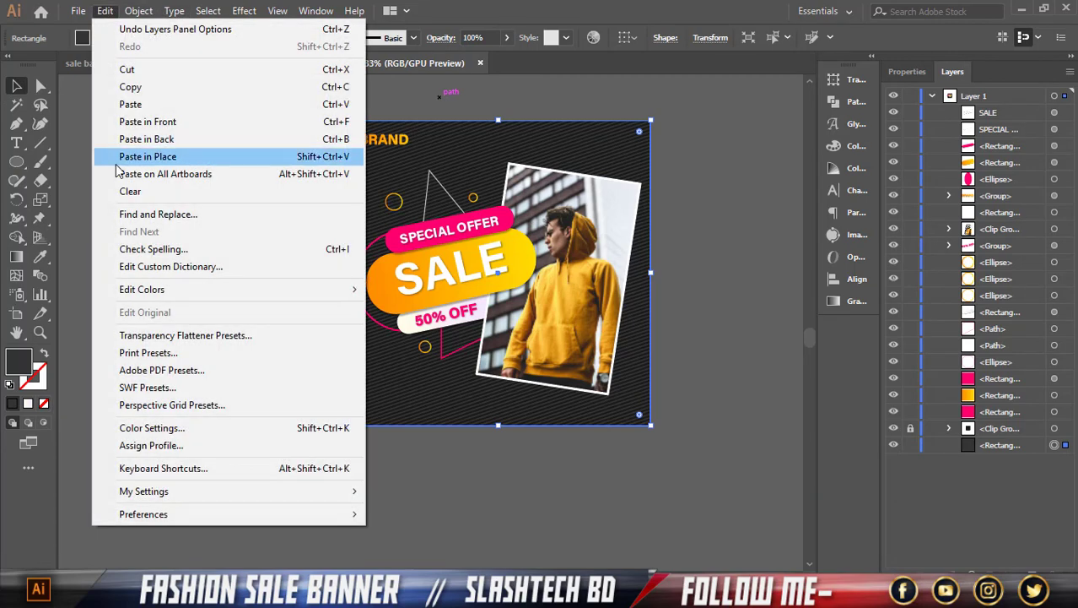
left_click(131, 87)
left_click(104, 11)
left_click(148, 121)
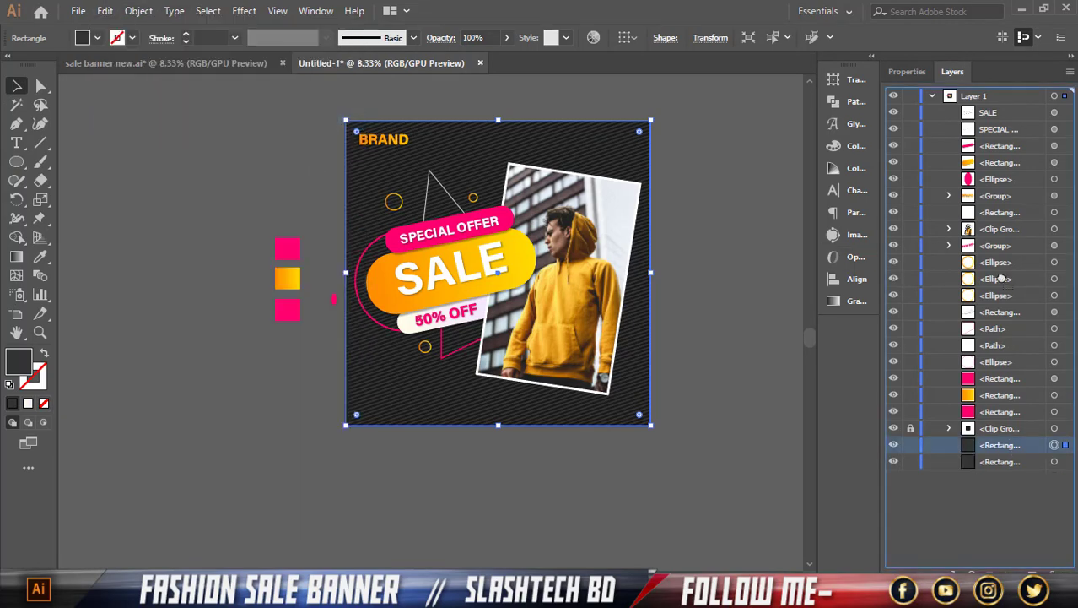
left_click_drag(986, 113, 988, 108)
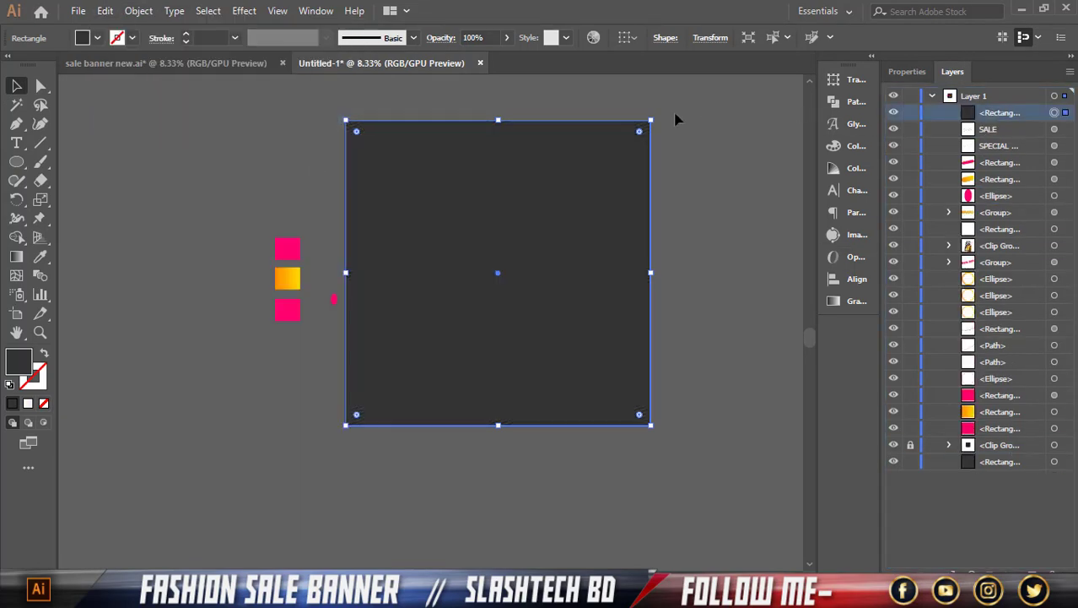
- Give the top rectangle copy no fill and a thickened white stroke to form a border around the banner
left_click(42, 351)
left_click(97, 37)
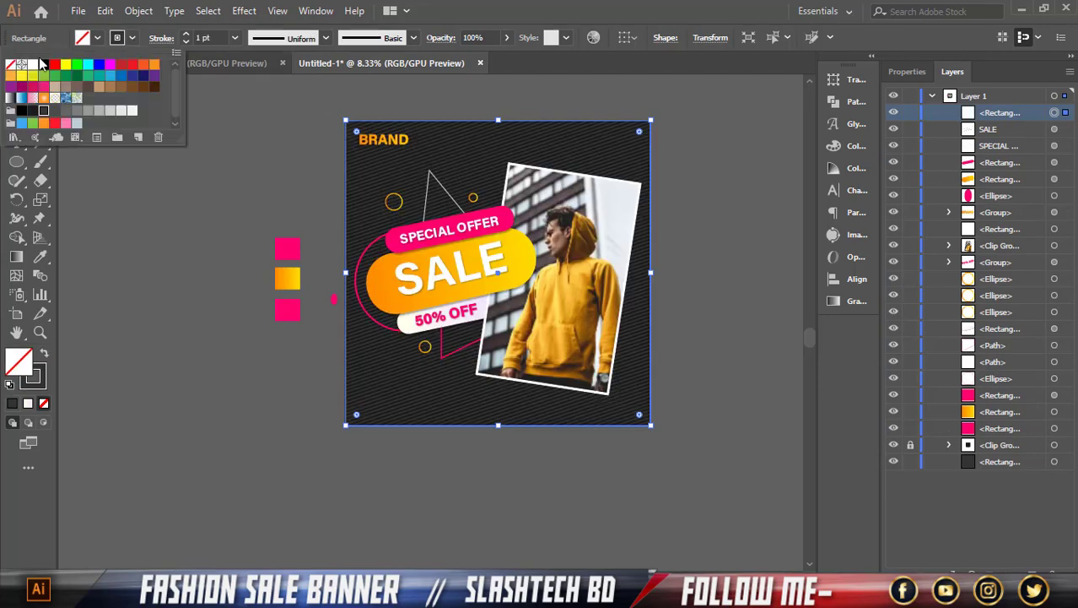
left_click(193, 34)
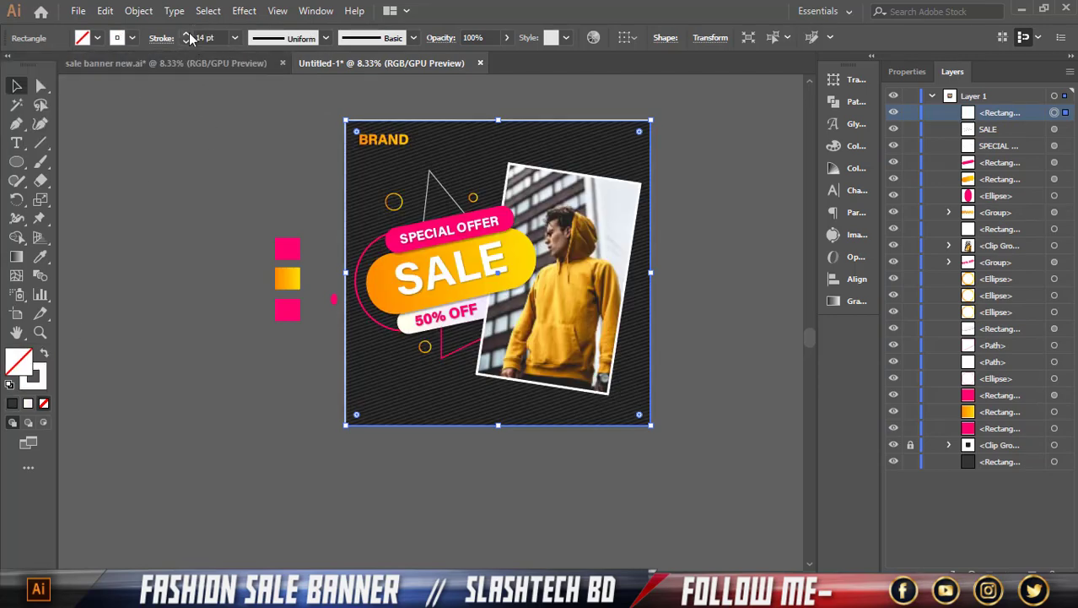
double_click(188, 35)
left_click(272, 135)
- Delete the small pink ellipse between the colour swatches and the banner
scroll(706, 267, "up", 1)
left_click_drag(134, 293, 155, 339)
key("Delete")
scroll(693, 281, "up", 3)
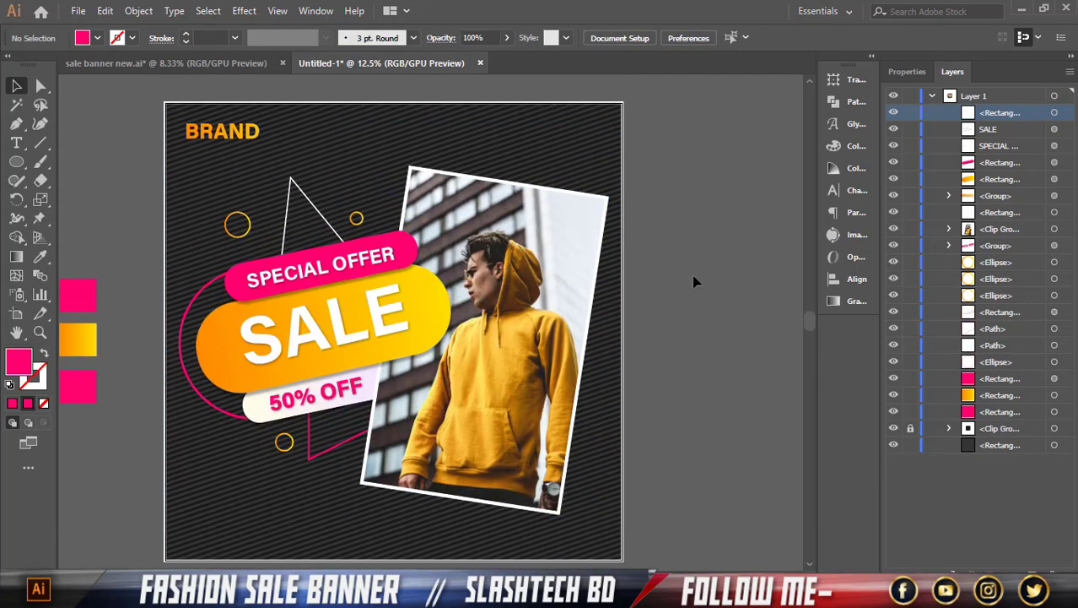
scroll(691, 275, "down", 1)
scroll(684, 270, "up", 1)
scroll(480, 281, "down", 1)
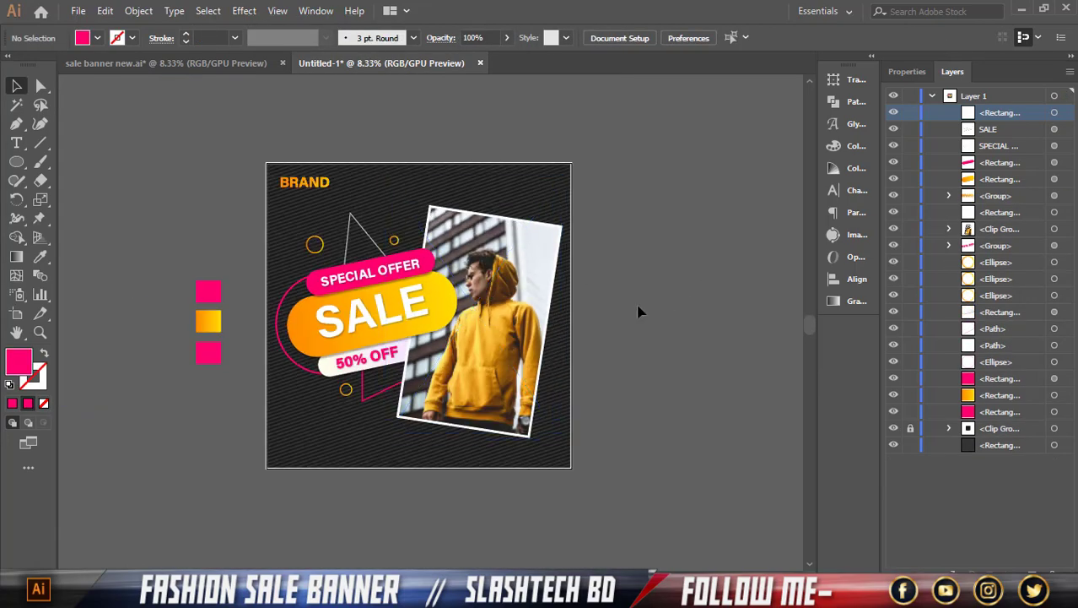